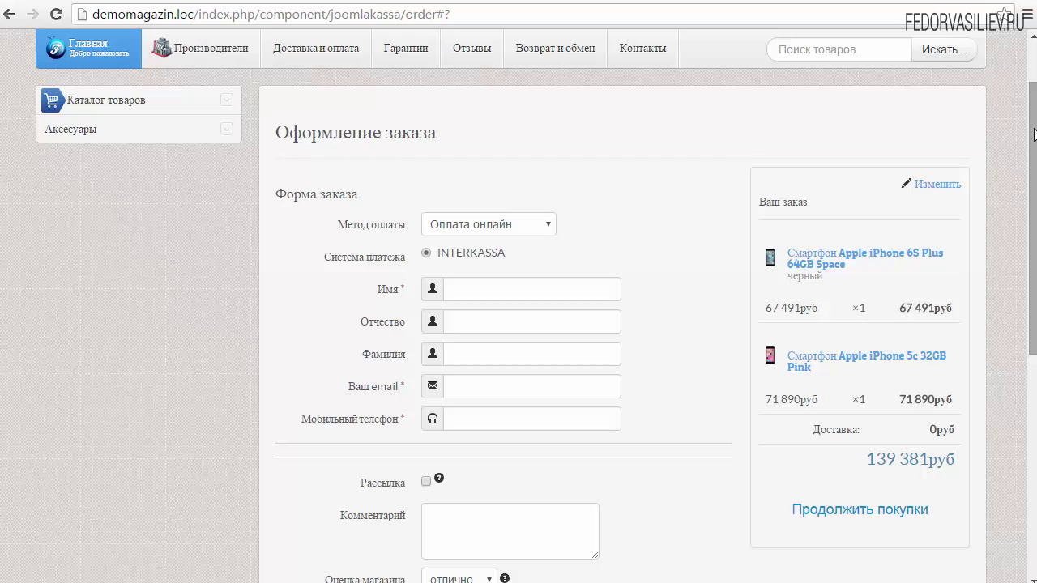
# Examine the checkout page's order form and its delivery method section with the Самовывоз option.
pyautogui.moveTo(1034, 133); pyautogui.dragTo(1025, 368)
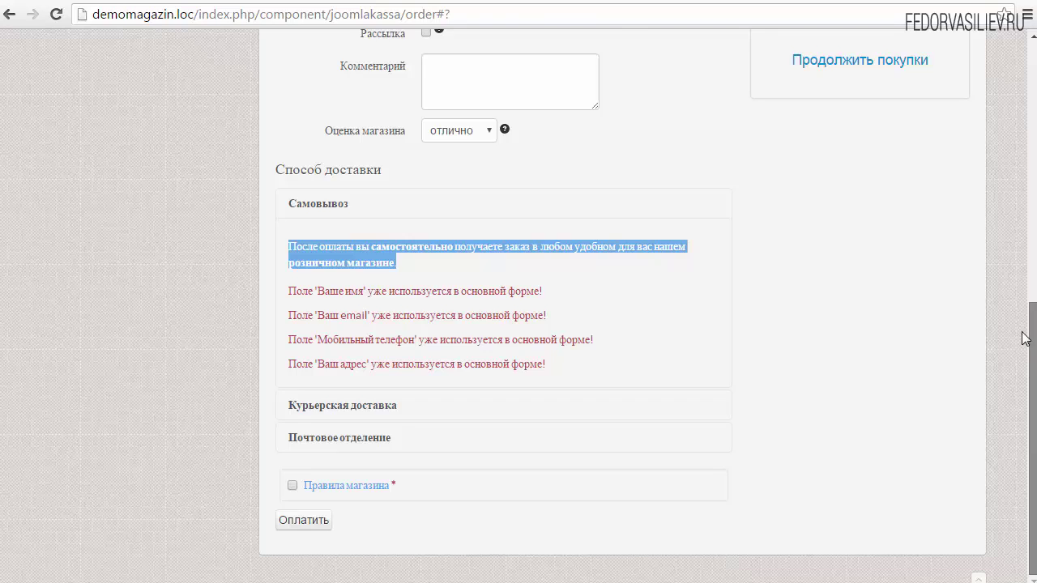
pyautogui.moveTo(1025, 339); pyautogui.dragTo(1018, 151)
pyautogui.moveTo(372, 163); pyautogui.dragTo(309, 163)
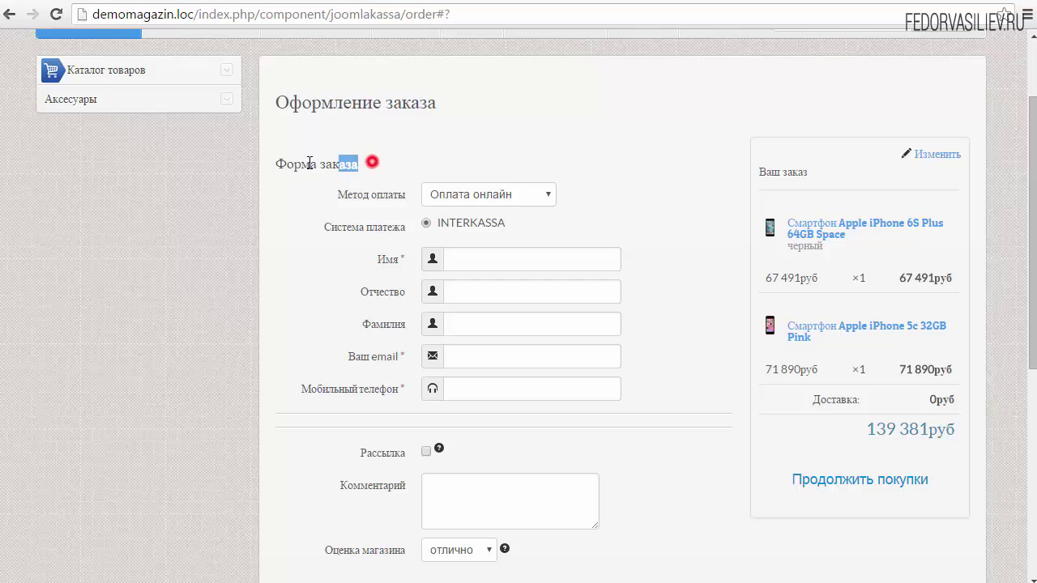
pyautogui.click(370, 159)
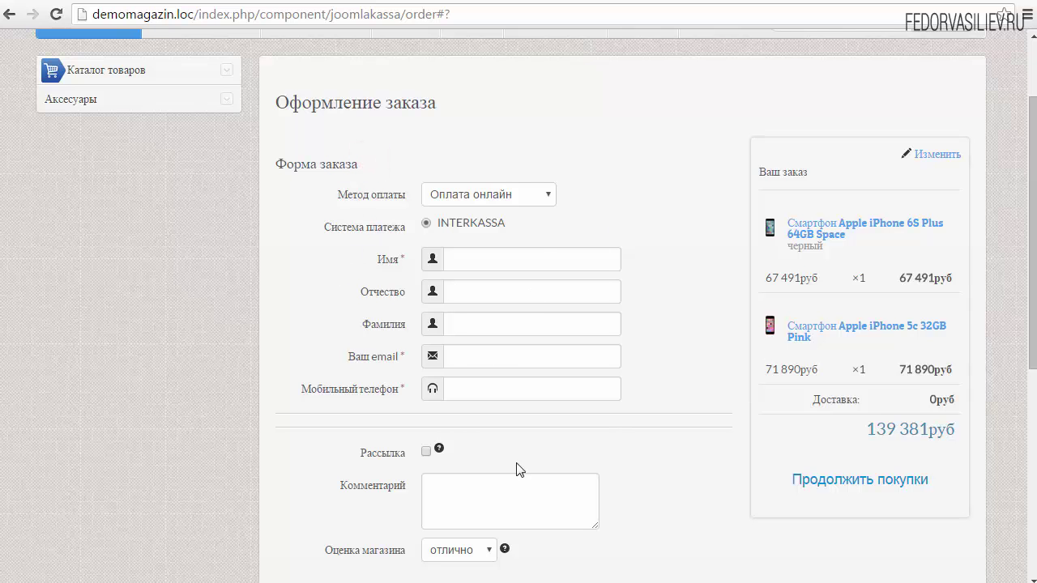
pyautogui.moveTo(1025, 158); pyautogui.dragTo(1025, 305)
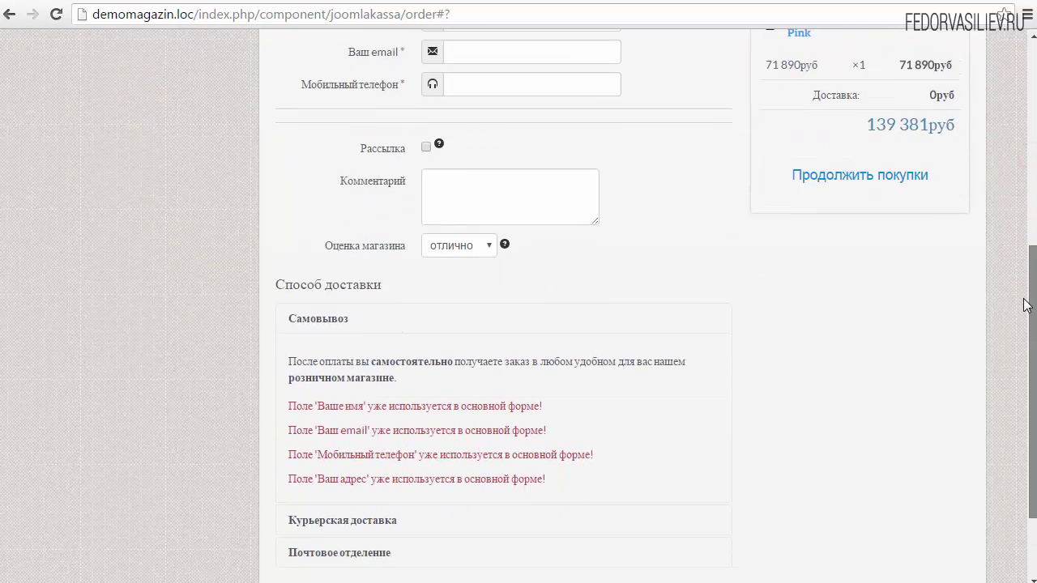
pyautogui.moveTo(389, 292); pyautogui.dragTo(323, 285)
pyautogui.click(376, 284)
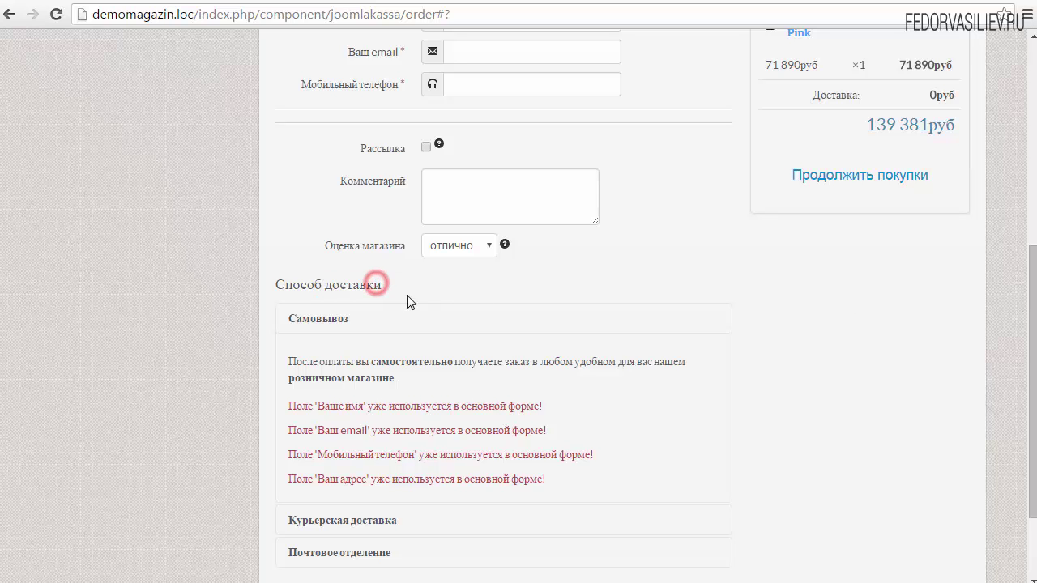
pyautogui.click(315, 317)
pyautogui.scroll(-2, 310, 314)
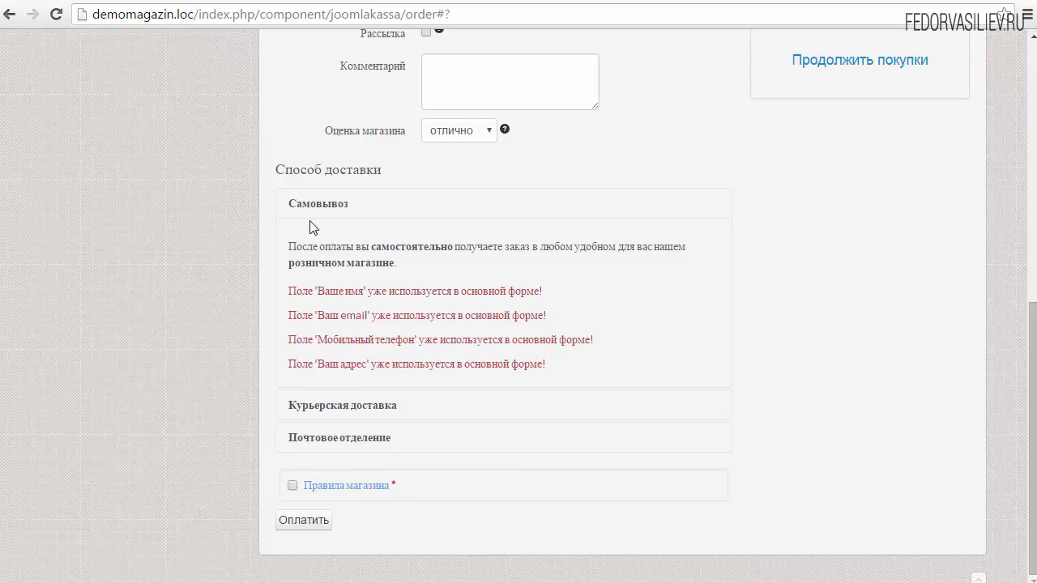
# Compare the red field notices and description under Самовывоз with the fields of the main order form.
pyautogui.moveTo(288, 290); pyautogui.dragTo(544, 364)
pyautogui.click(545, 365)
pyautogui.moveTo(548, 364); pyautogui.dragTo(536, 363)
pyautogui.click(561, 294)
pyautogui.scroll(4, 639, 372)
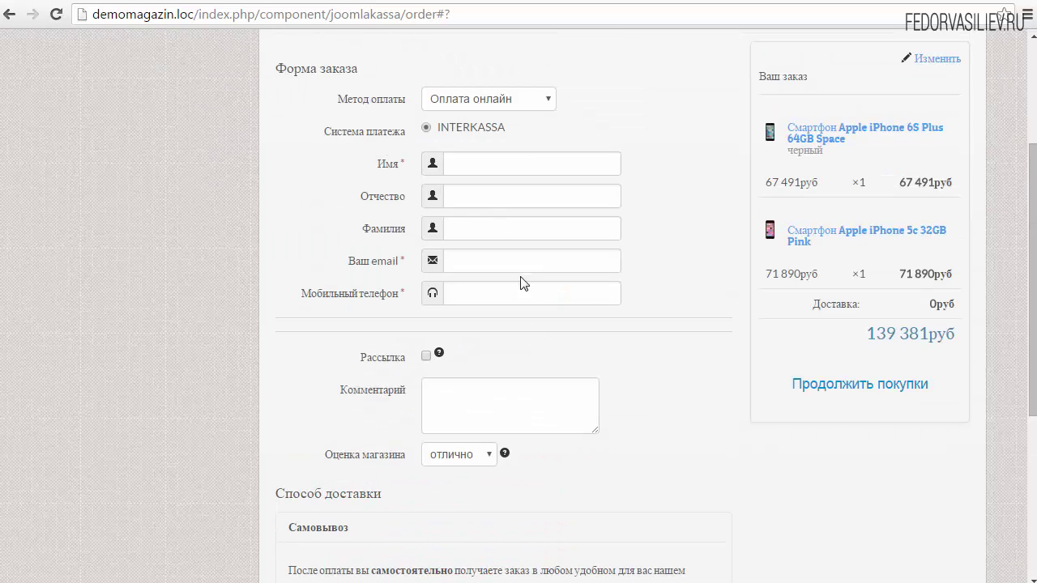
pyautogui.scroll(2, 538, 285)
pyautogui.click(551, 328)
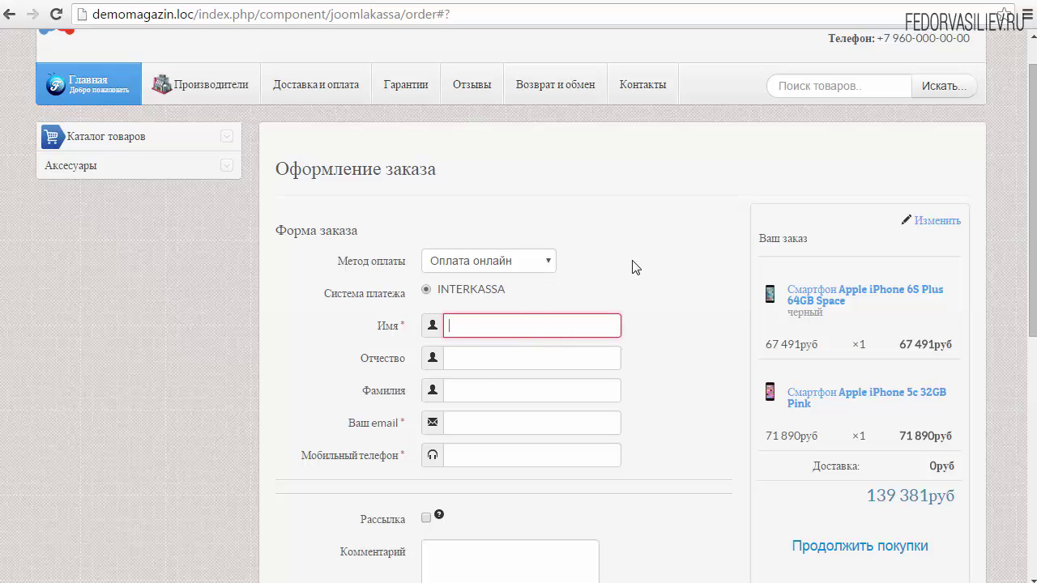
pyautogui.scroll(-6, 567, 316)
pyautogui.scroll(4, 510, 324)
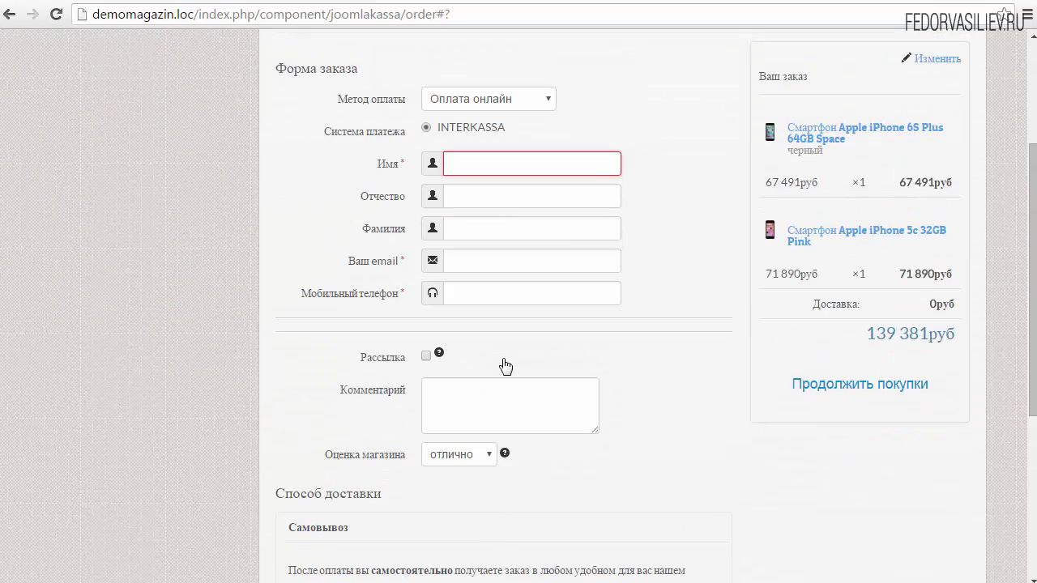
pyautogui.scroll(1, 636, 359)
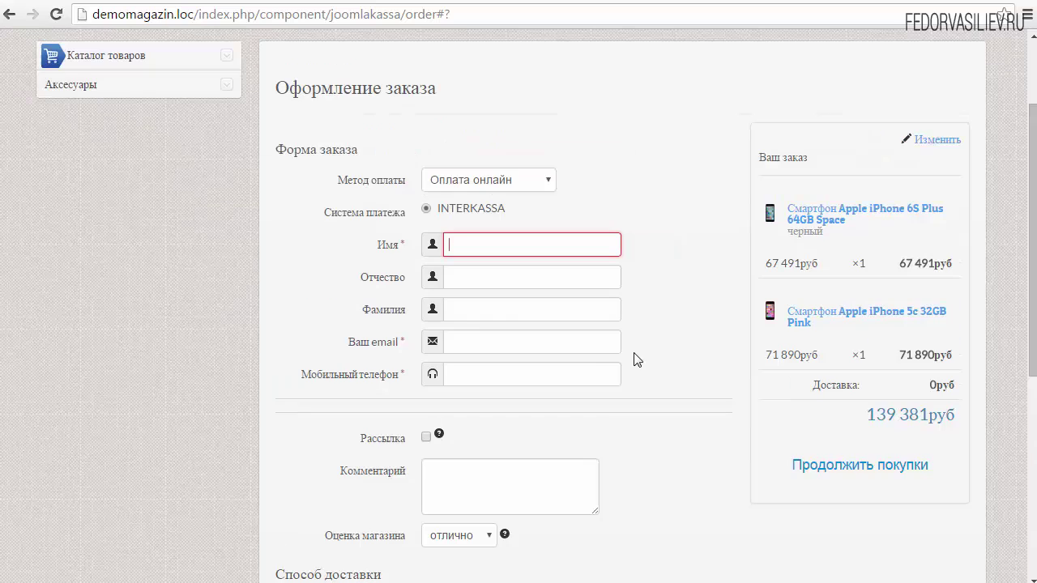
pyautogui.click(473, 246)
pyautogui.scroll(-5, 405, 324)
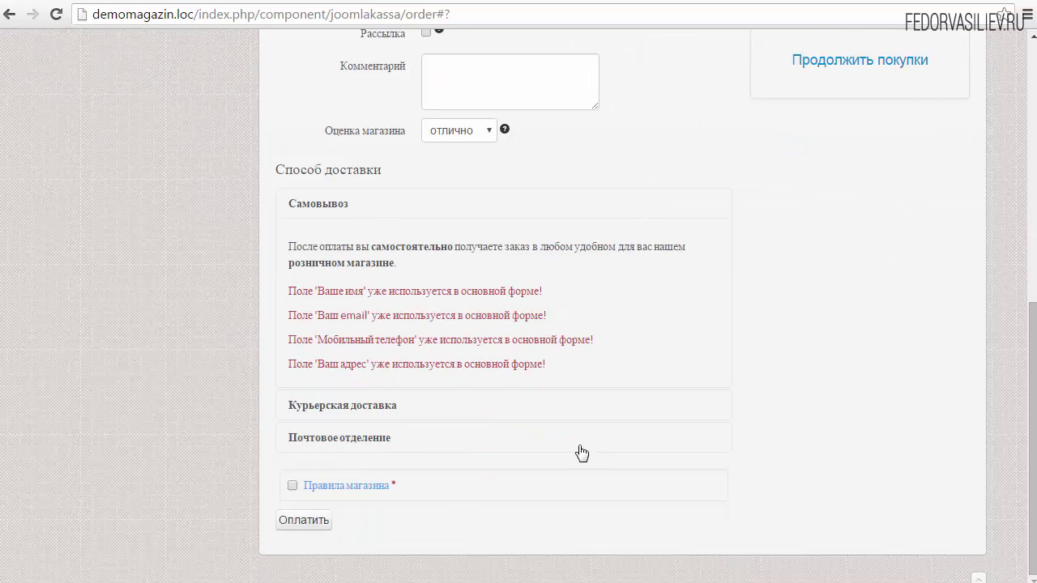
pyautogui.moveTo(555, 367); pyautogui.dragTo(300, 290)
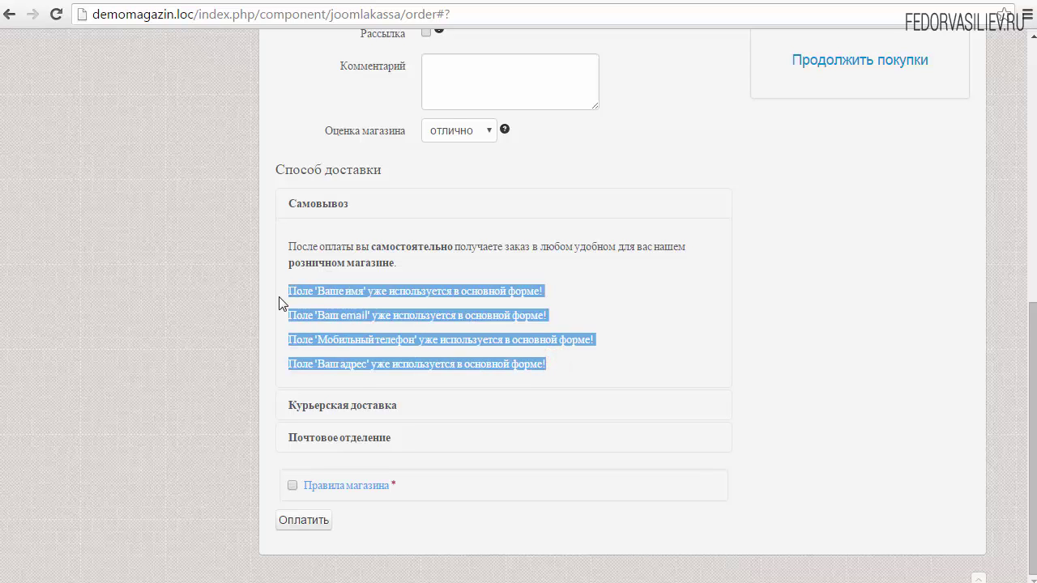
pyautogui.click(279, 302)
pyautogui.click(325, 202)
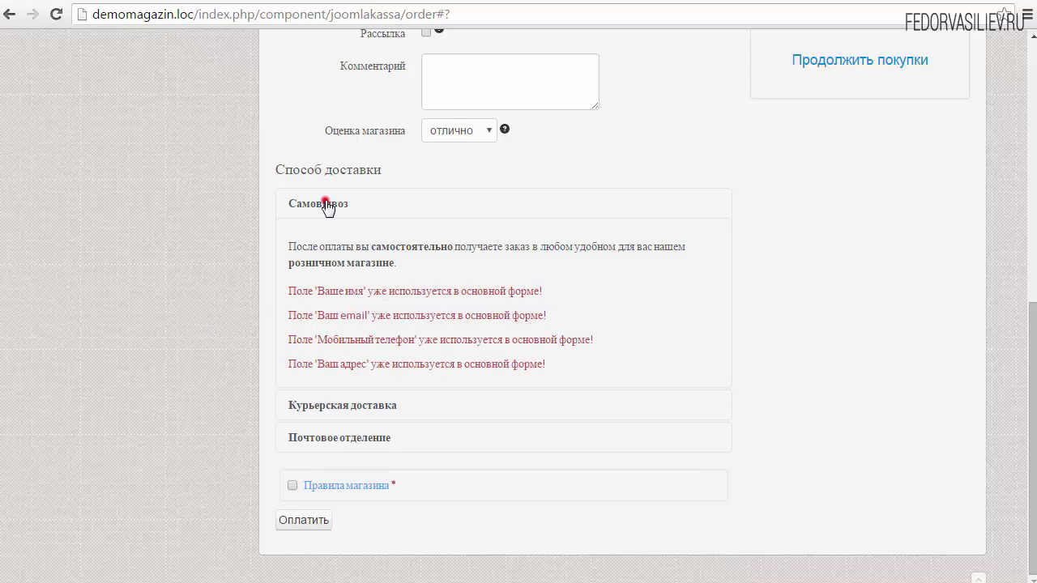
pyautogui.moveTo(405, 263); pyautogui.dragTo(290, 246)
pyautogui.click(296, 247)
# Expand the Курьерская доставка delivery method and examine its own address and additional information fields.
pyautogui.click(341, 405)
pyautogui.scroll(-2, 264, 367)
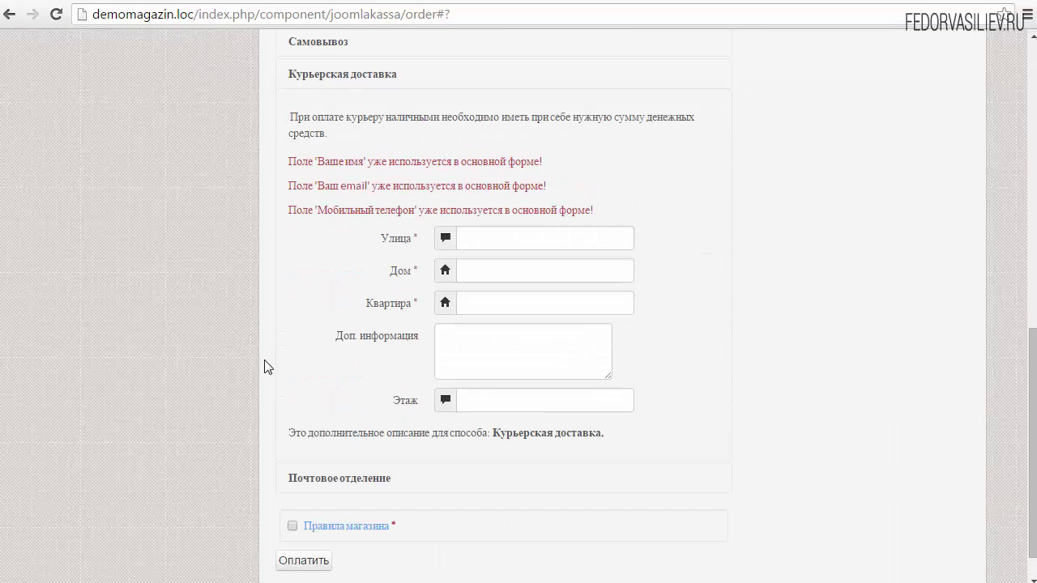
pyautogui.click(467, 238)
pyautogui.click(470, 271)
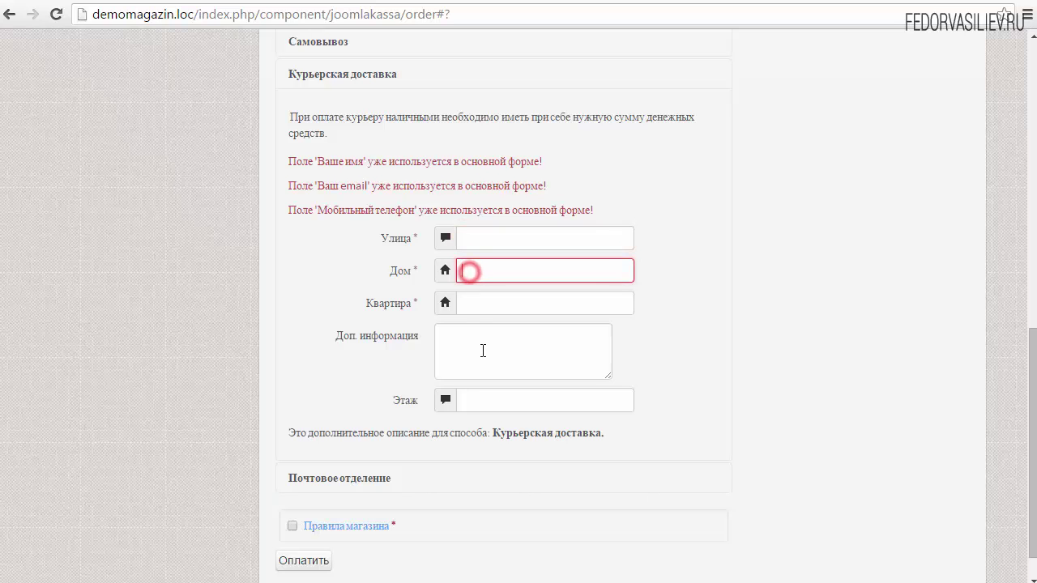
pyautogui.click(482, 349)
pyautogui.scroll(-1, 482, 350)
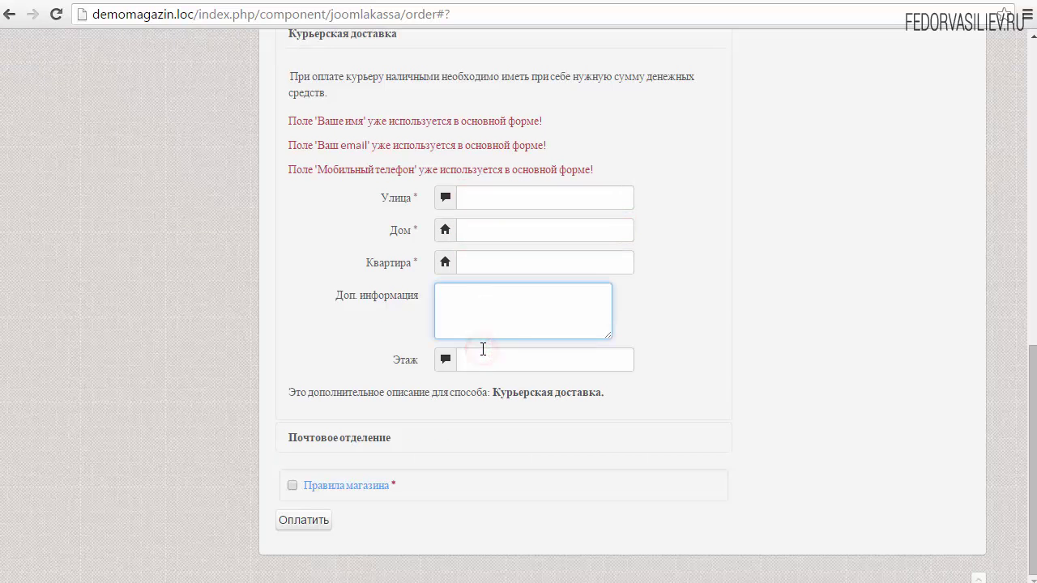
# Expand the Почтовое отделение delivery method and examine its fields together with the rest of the order form.
pyautogui.click(341, 438)
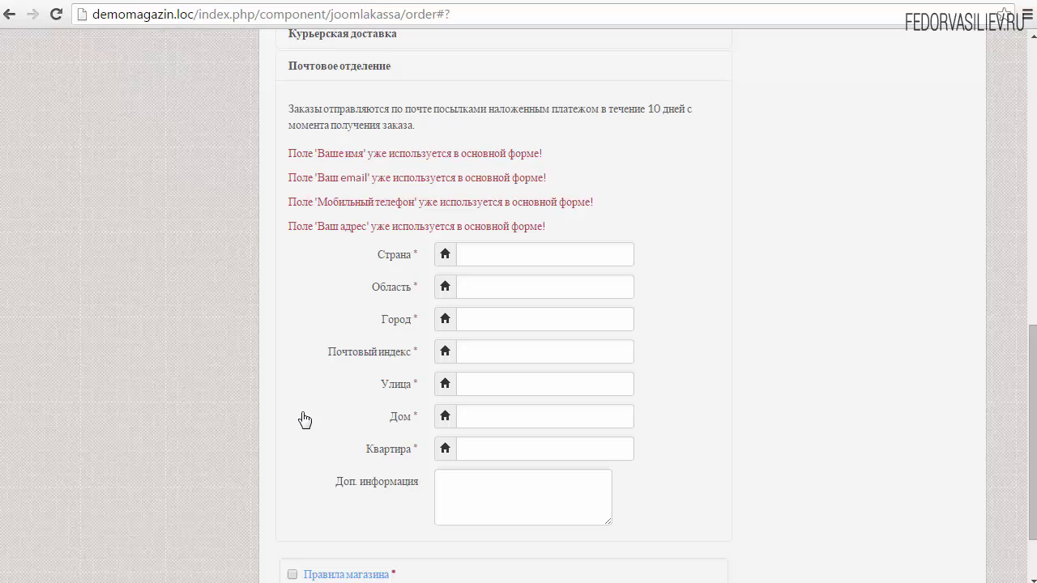
pyautogui.scroll(-2, 312, 420)
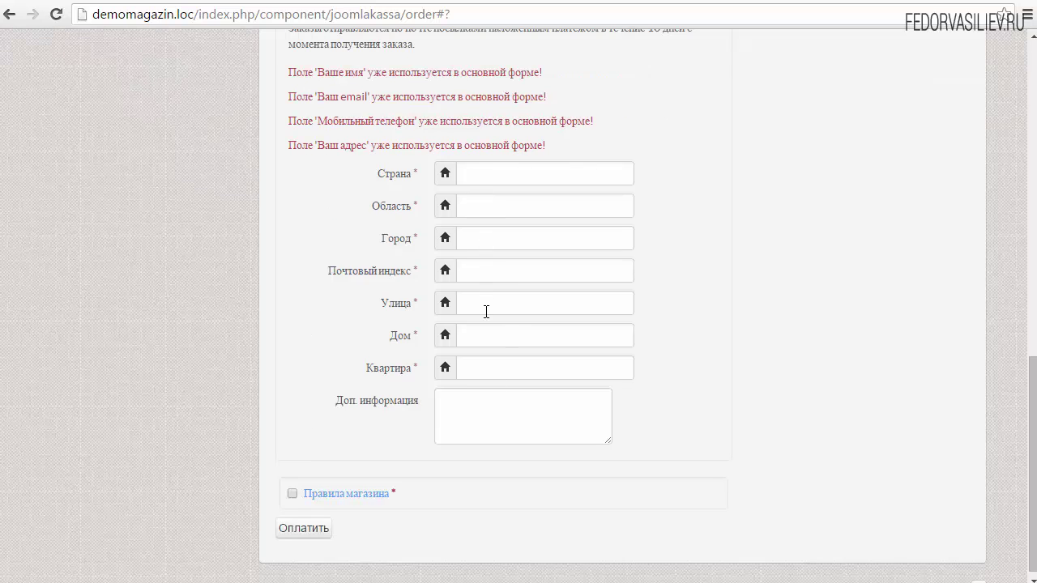
pyautogui.click(470, 412)
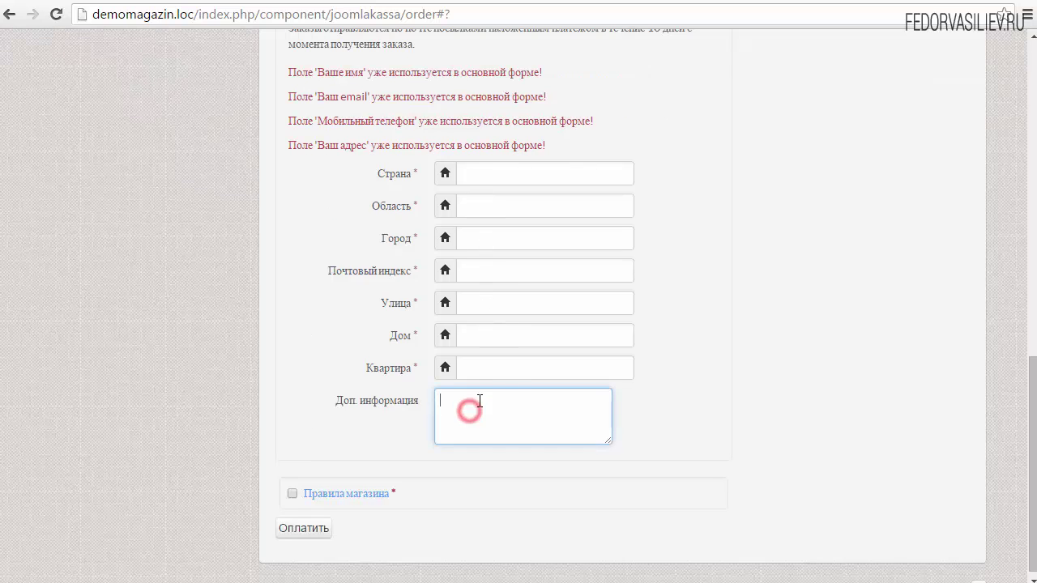
pyautogui.scroll(2, 518, 388)
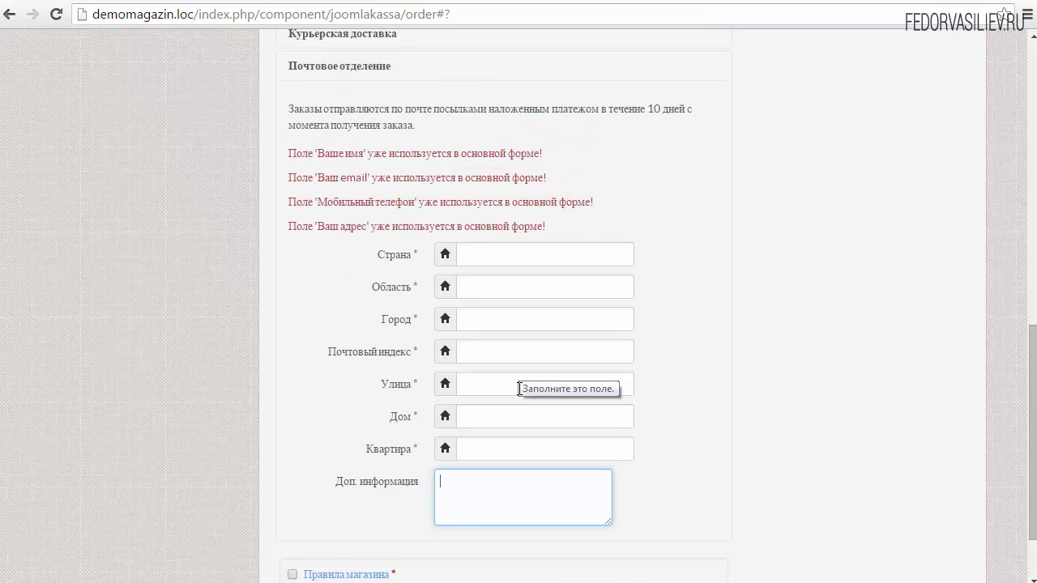
pyautogui.scroll(-2, 519, 389)
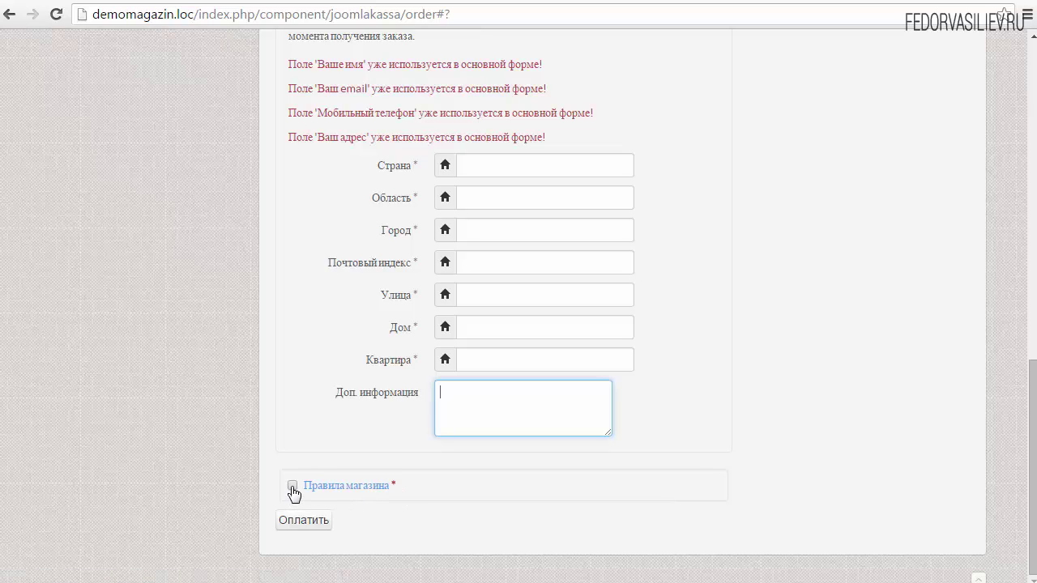
pyautogui.scroll(8, 422, 437)
pyautogui.scroll(-6, 301, 284)
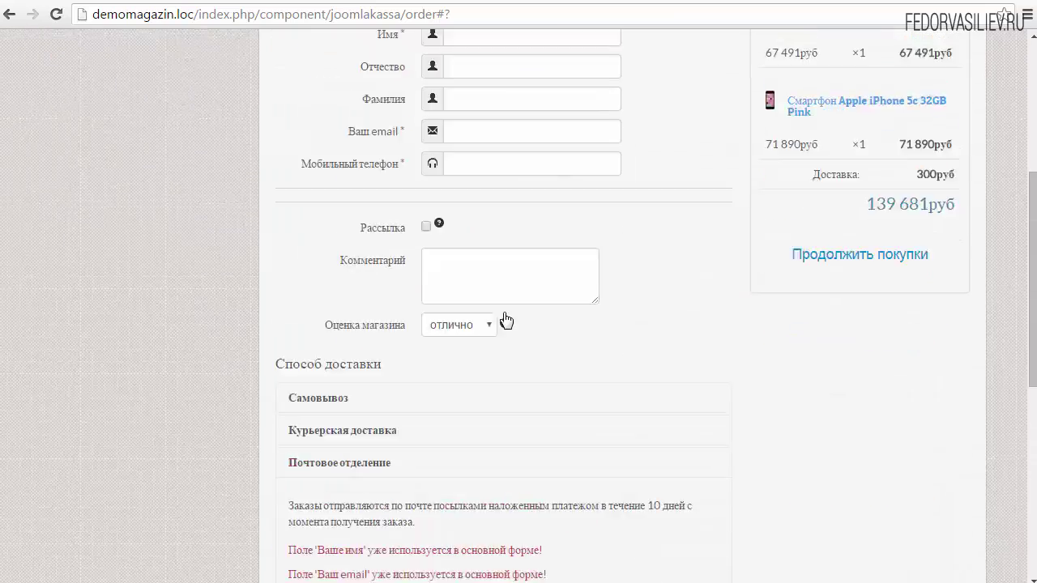
pyautogui.scroll(-3, 502, 312)
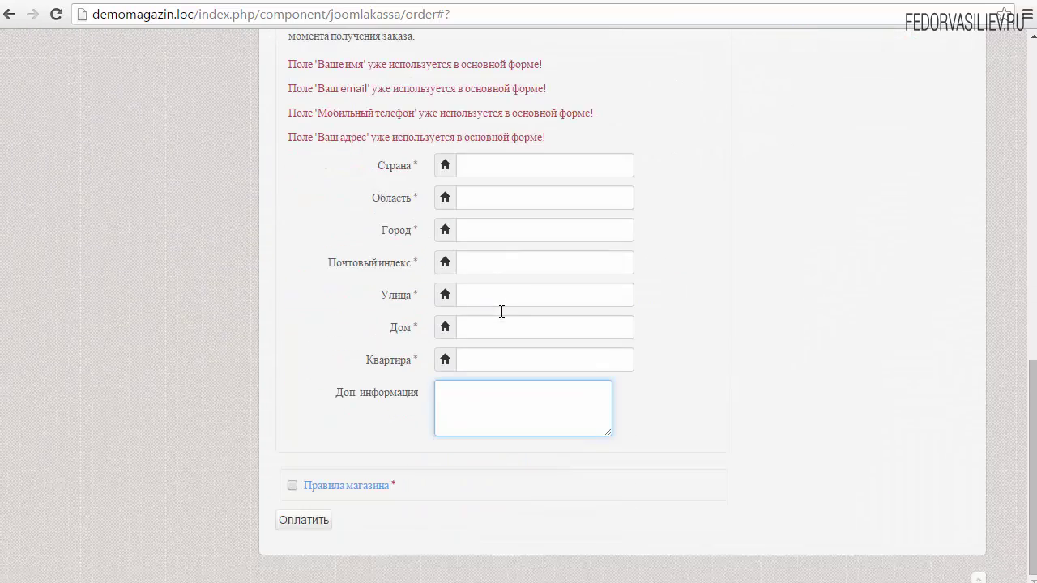
# Accept the Правила магазина agreement, reading its full text, and try to submit the order for payment.
pyautogui.click(294, 486)
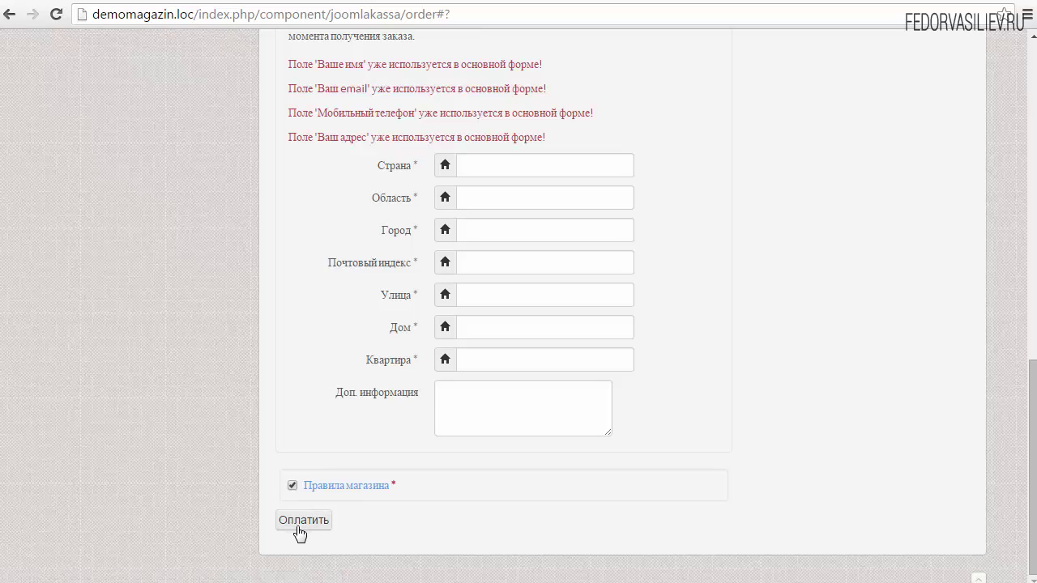
pyautogui.click(349, 486)
pyautogui.scroll(-2, 347, 446)
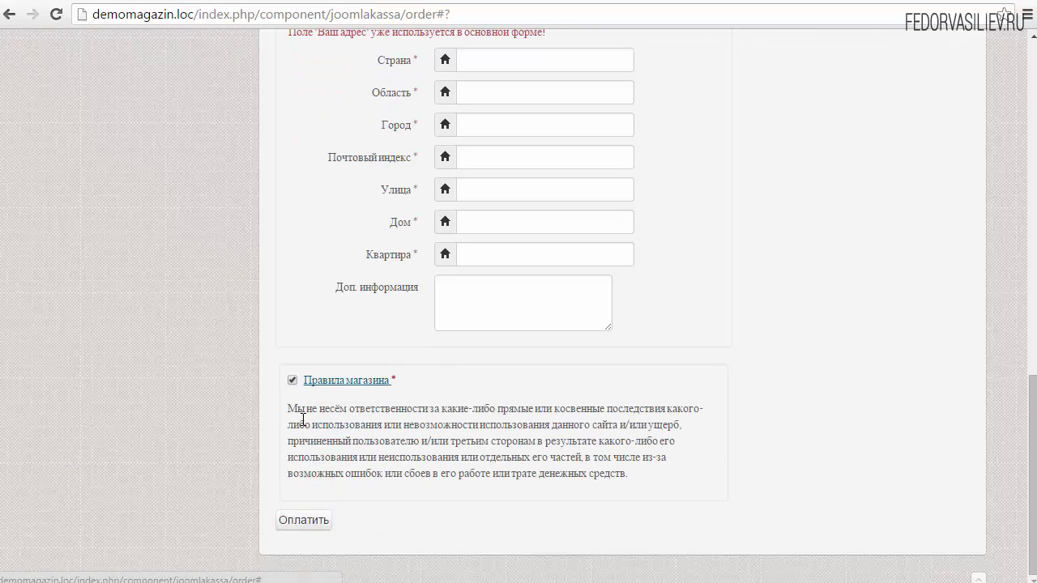
pyautogui.click(354, 381)
pyautogui.click(365, 489)
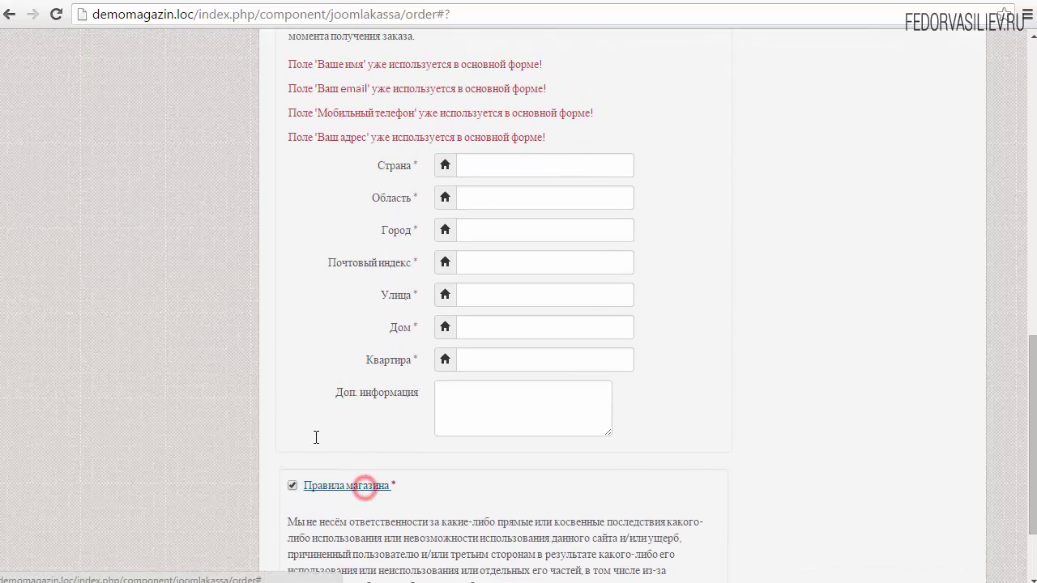
pyautogui.scroll(-2, 317, 435)
pyautogui.moveTo(290, 407); pyautogui.dragTo(628, 477)
pyautogui.click(630, 476)
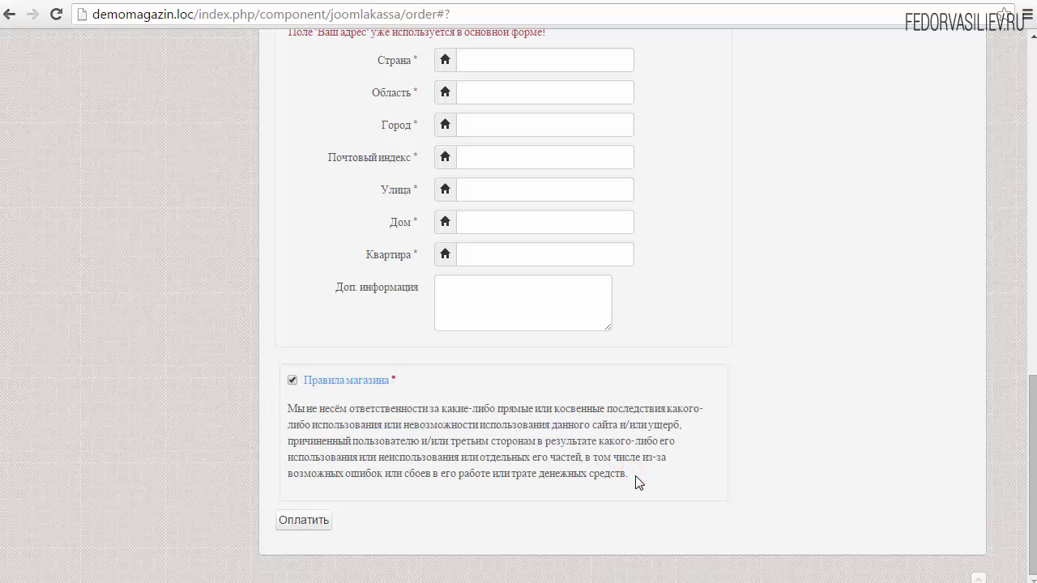
pyautogui.click(322, 519)
# Create a new form in the JoomlaKassa form manager named Самовывоз, copying the name from the checkout page's delivery method.
pyautogui.scroll(-4, 400, 453)
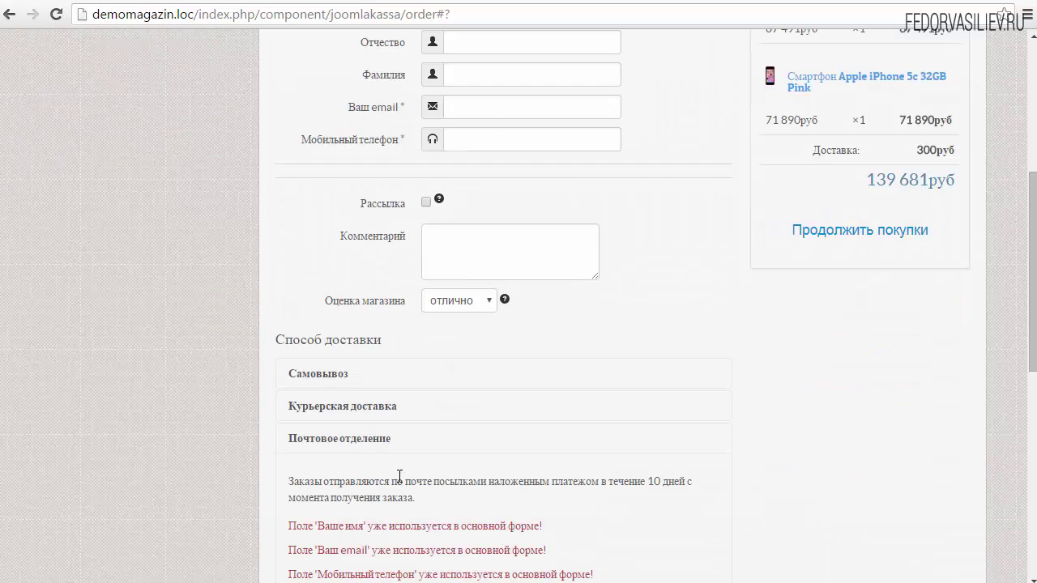
pyautogui.click(357, 374)
pyautogui.moveTo(357, 374); pyautogui.dragTo(288, 378)
pyautogui.hotkey('ctrl', 'c')
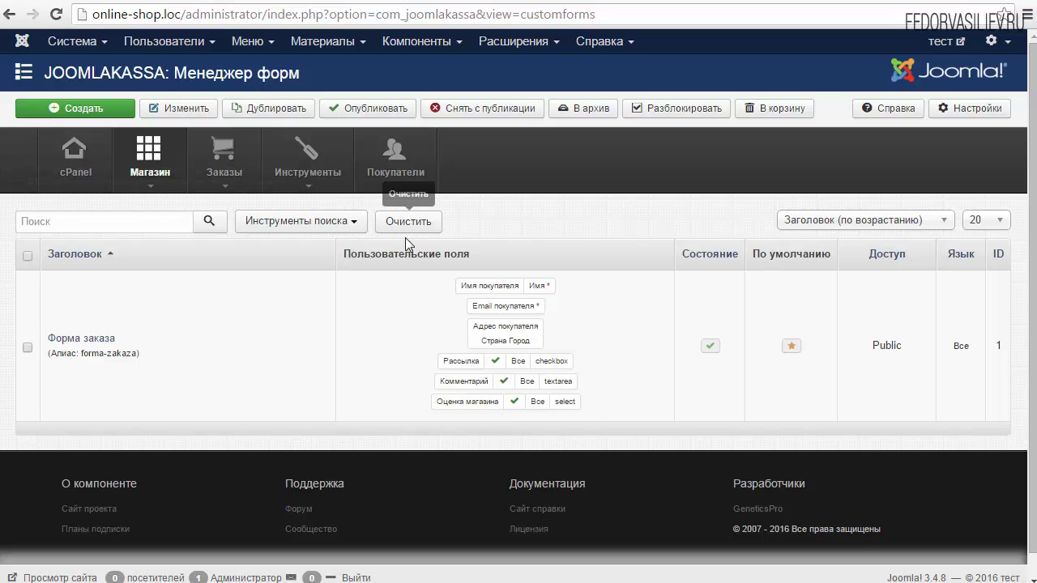
pyautogui.click(74, 114)
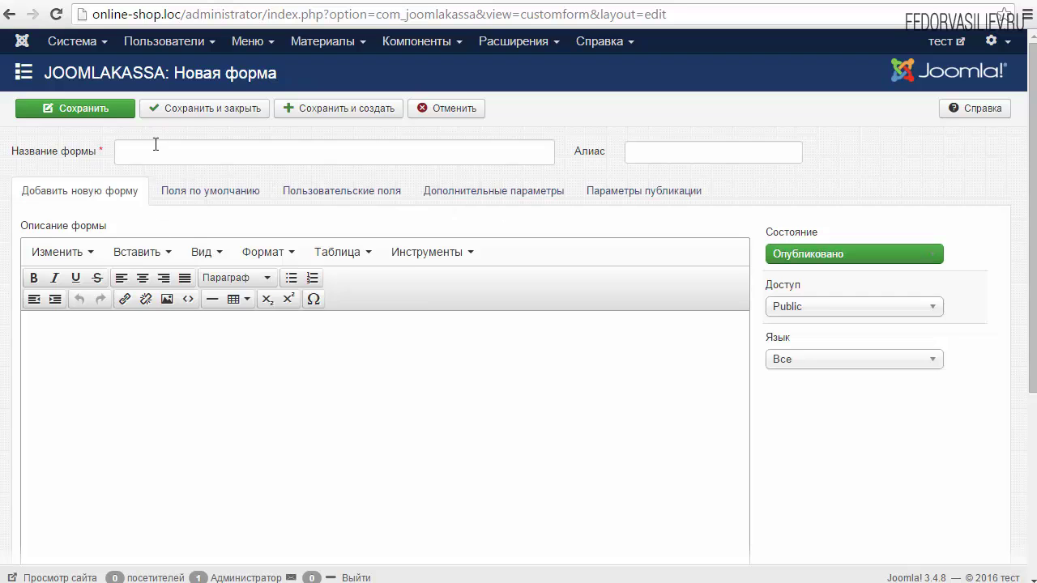
pyautogui.rightClick(155, 143)
pyautogui.rightClick(144, 146)
pyautogui.click(200, 254)
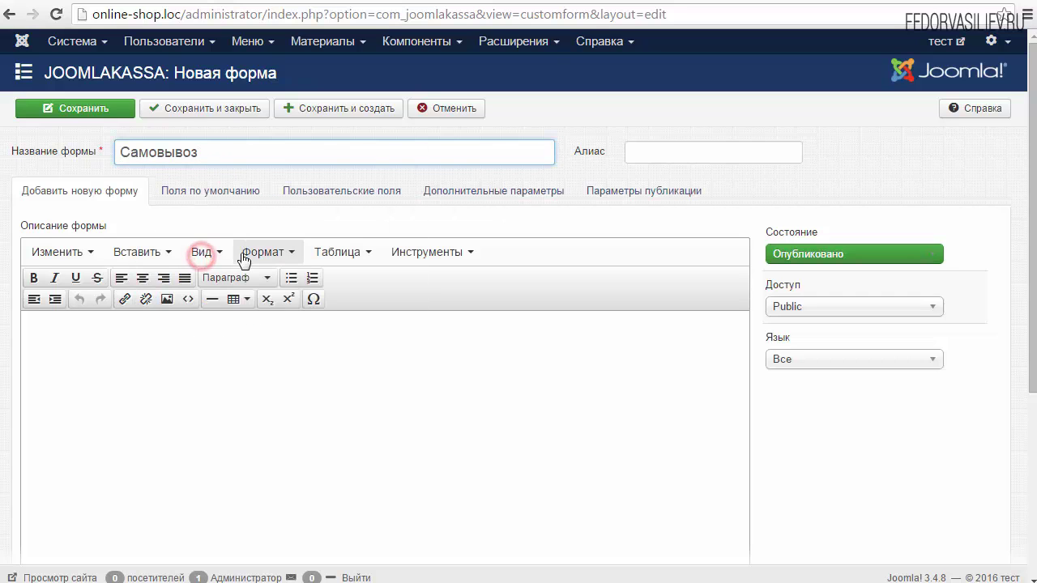
# Enable Поля адреса among the new form's default fields and open its additional parameters.
pyautogui.click(213, 192)
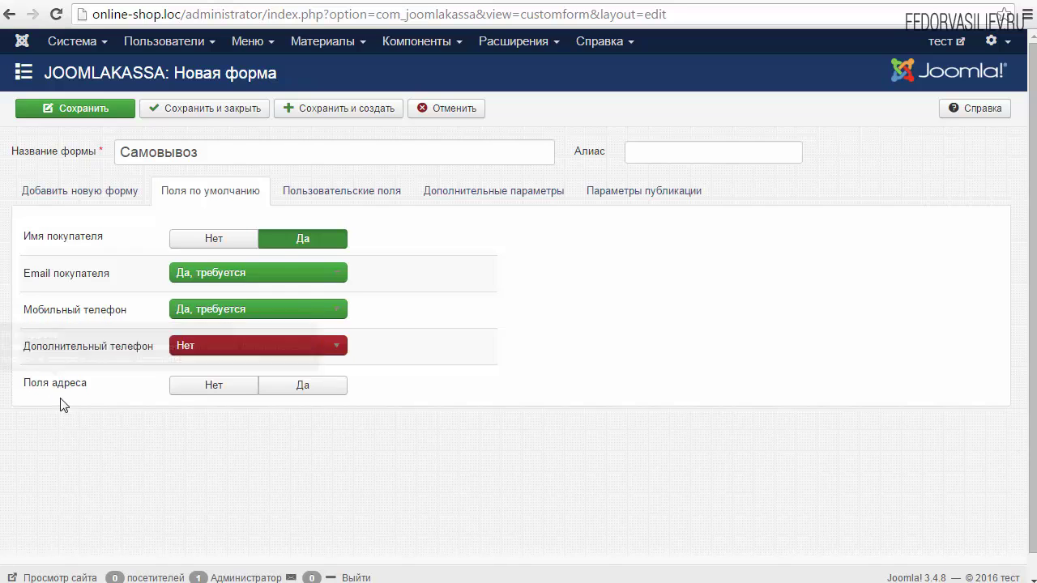
pyautogui.click(304, 387)
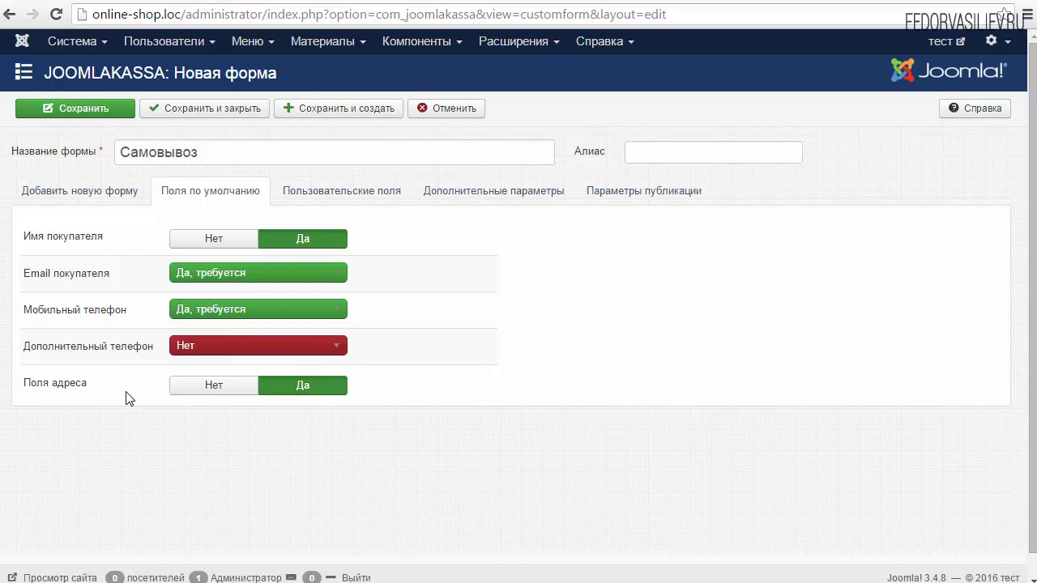
pyautogui.click(324, 194)
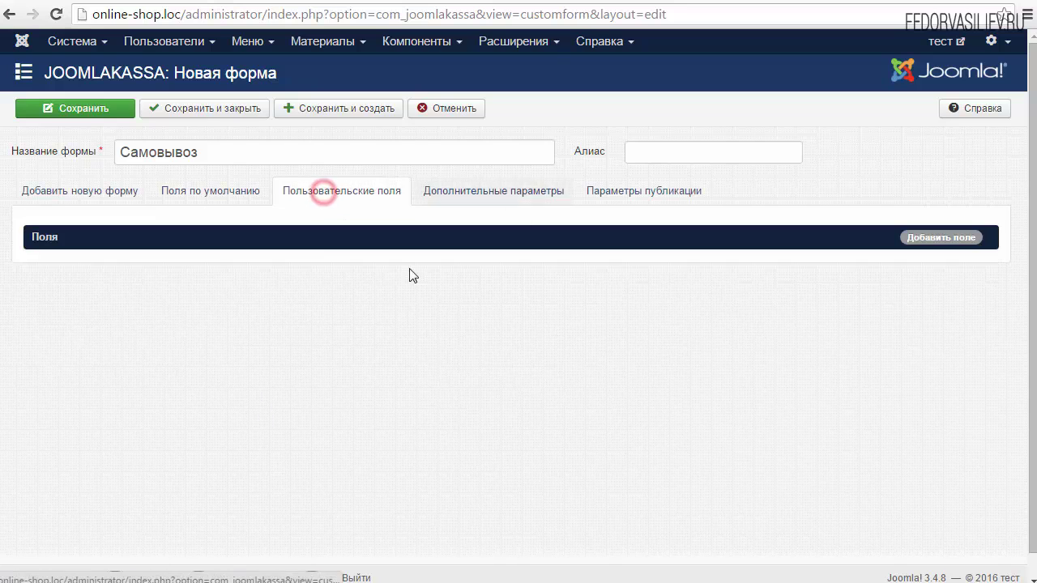
pyautogui.click(473, 192)
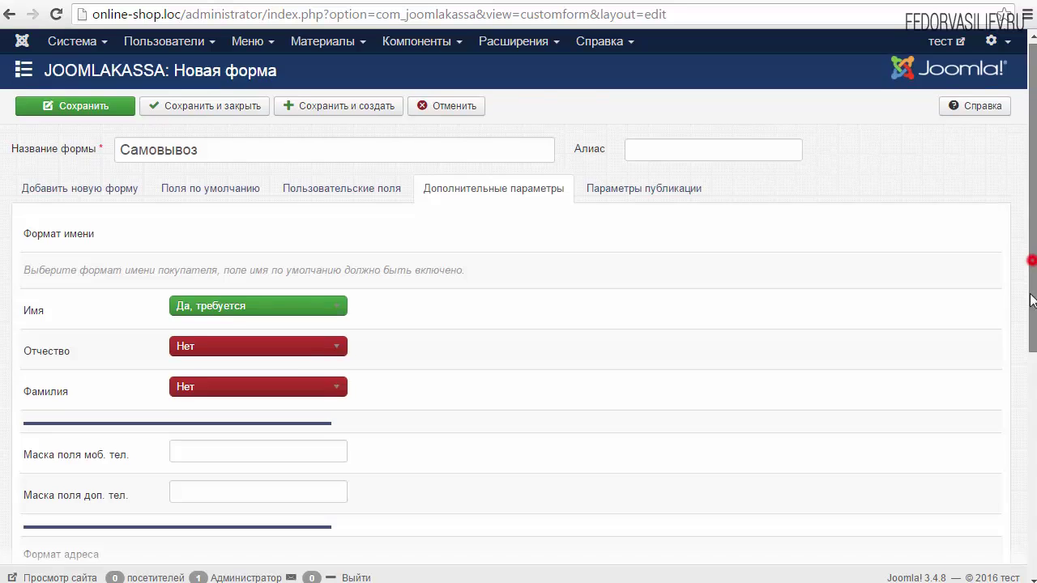
# Set Город, Улица, Дом and Квартира to Нет in the form's address format, and save and close the form.
pyautogui.moveTo(1032, 268); pyautogui.dragTo(1031, 494)
pyautogui.click(259, 303)
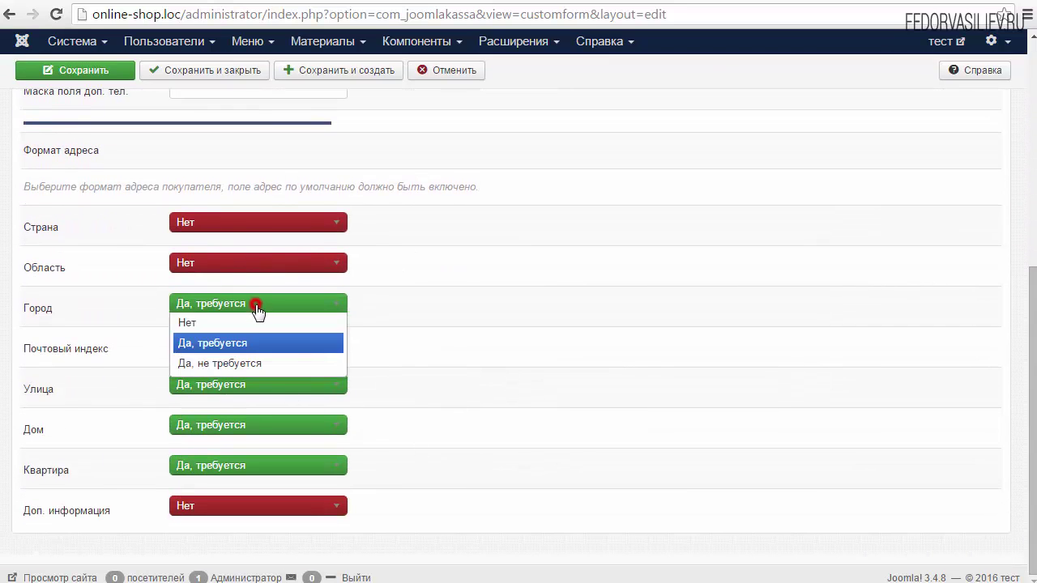
pyautogui.click(230, 323)
pyautogui.click(236, 382)
pyautogui.click(213, 404)
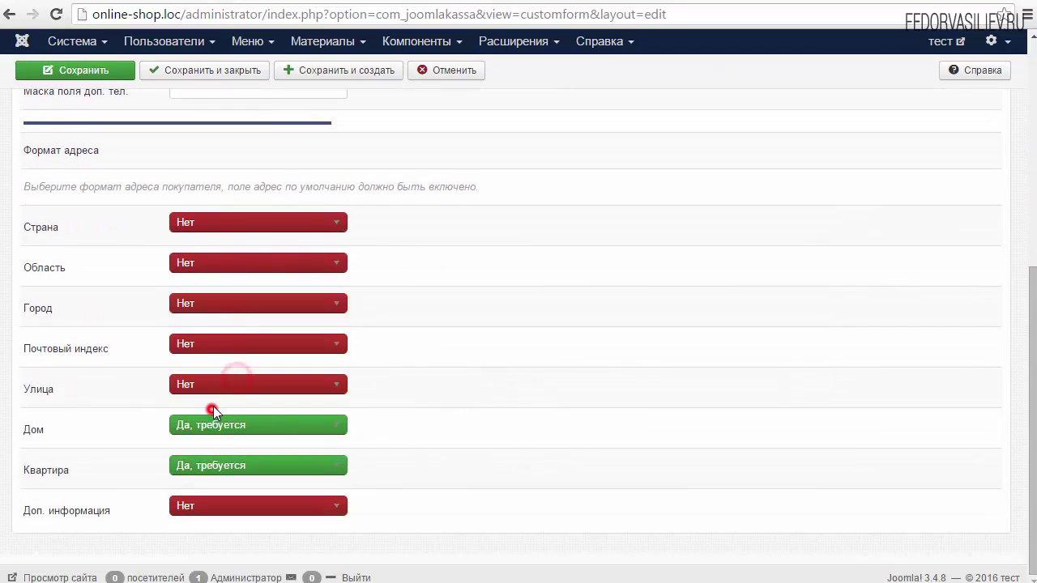
pyautogui.click(235, 426)
pyautogui.click(231, 445)
pyautogui.click(232, 466)
pyautogui.click(233, 484)
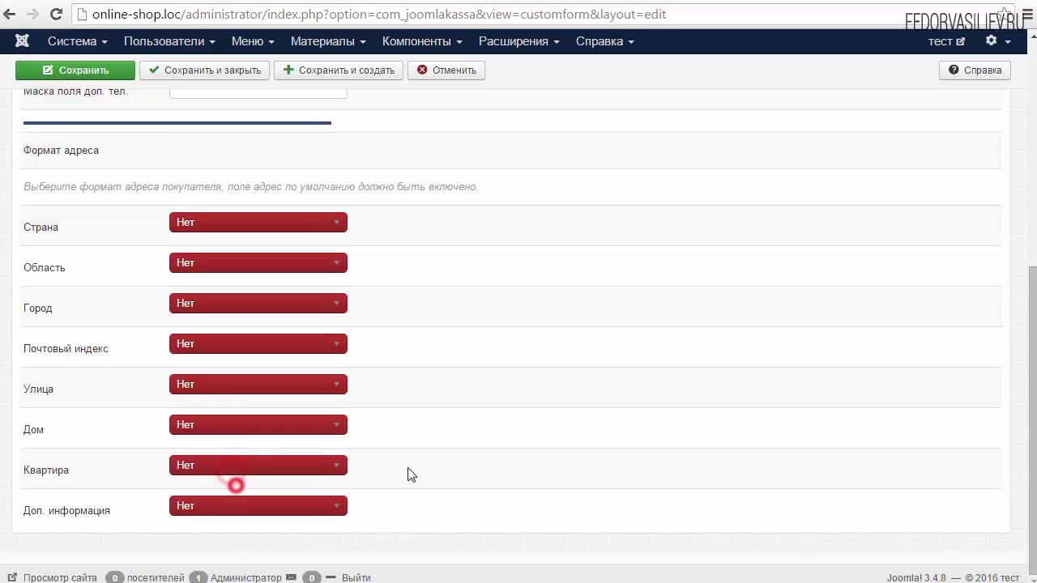
pyautogui.scroll(5, 512, 335)
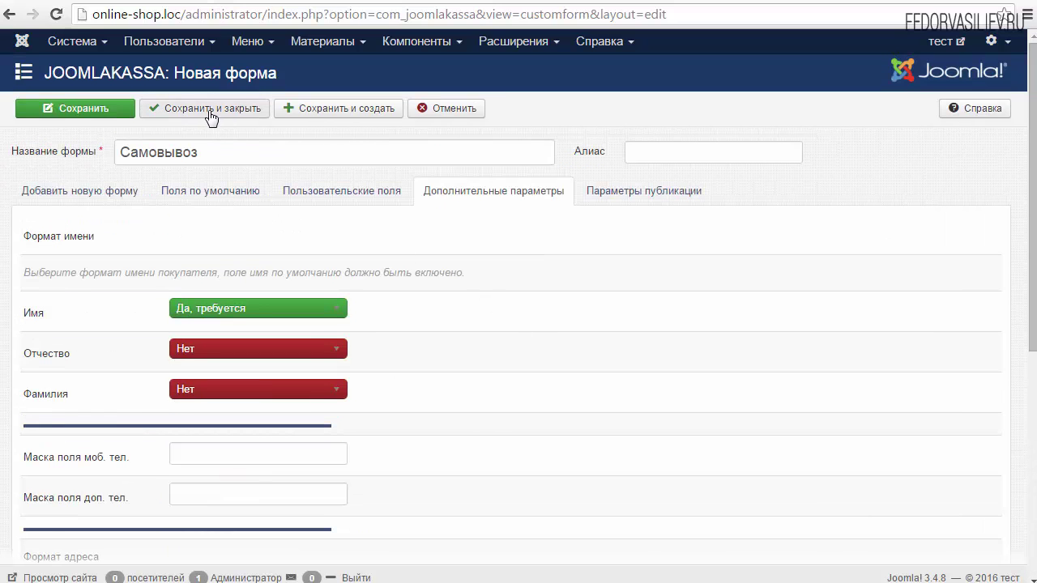
pyautogui.click(208, 109)
# Review the saved forms in the list and check the fields on the online-shop.loc order page after reloading it.
pyautogui.scroll(-2, 527, 287)
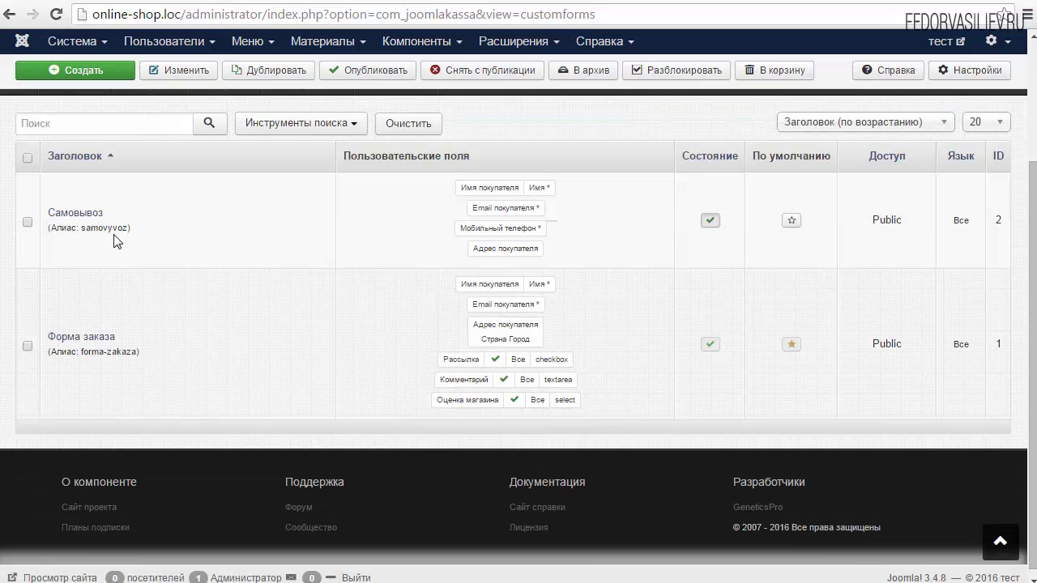
pyautogui.click(554, 2)
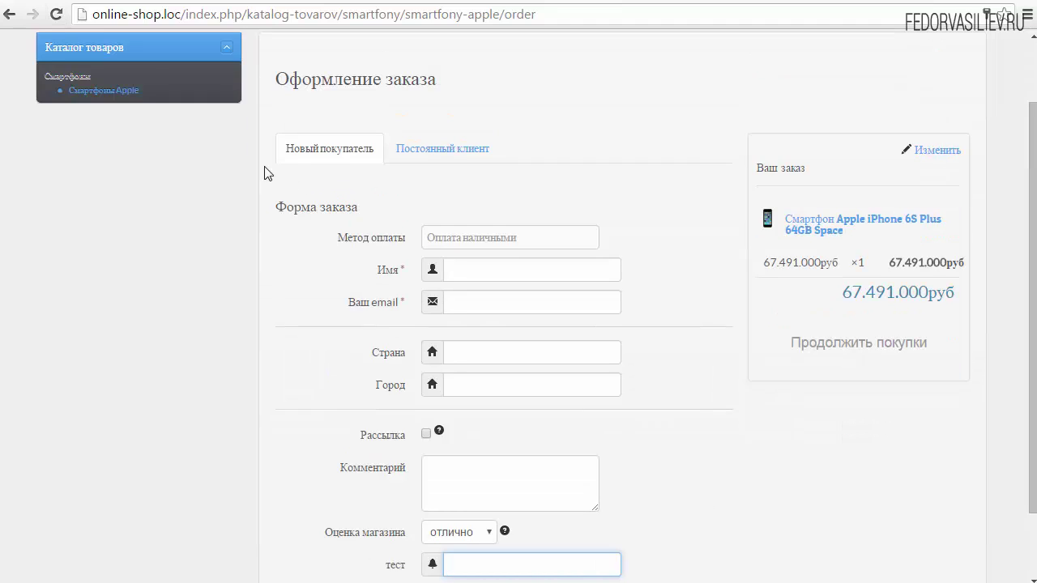
pyautogui.click(56, 13)
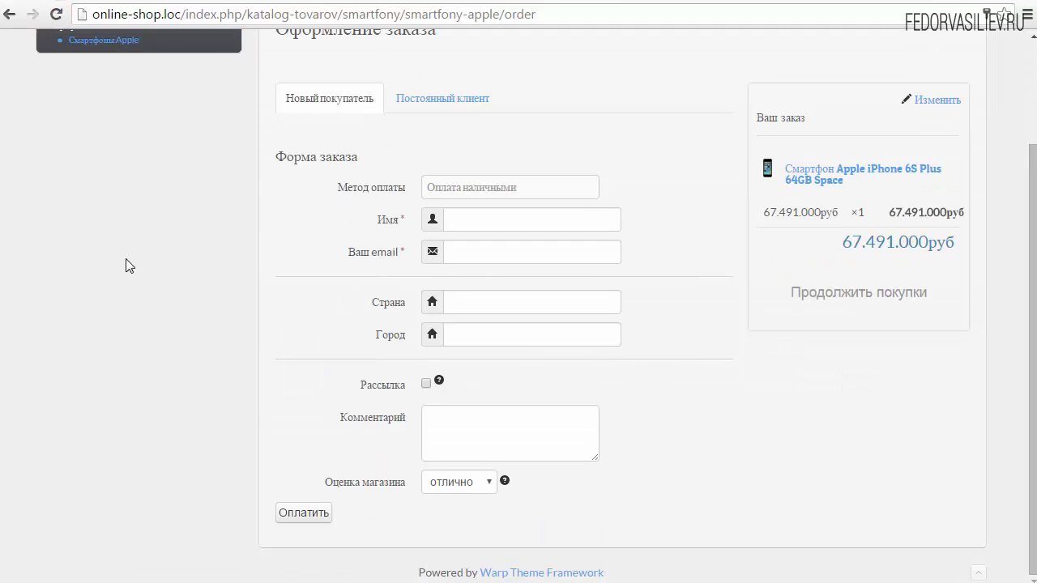
pyautogui.moveTo(1028, 258); pyautogui.dragTo(972, 372)
pyautogui.hotkey('ctrl', 'Tab')
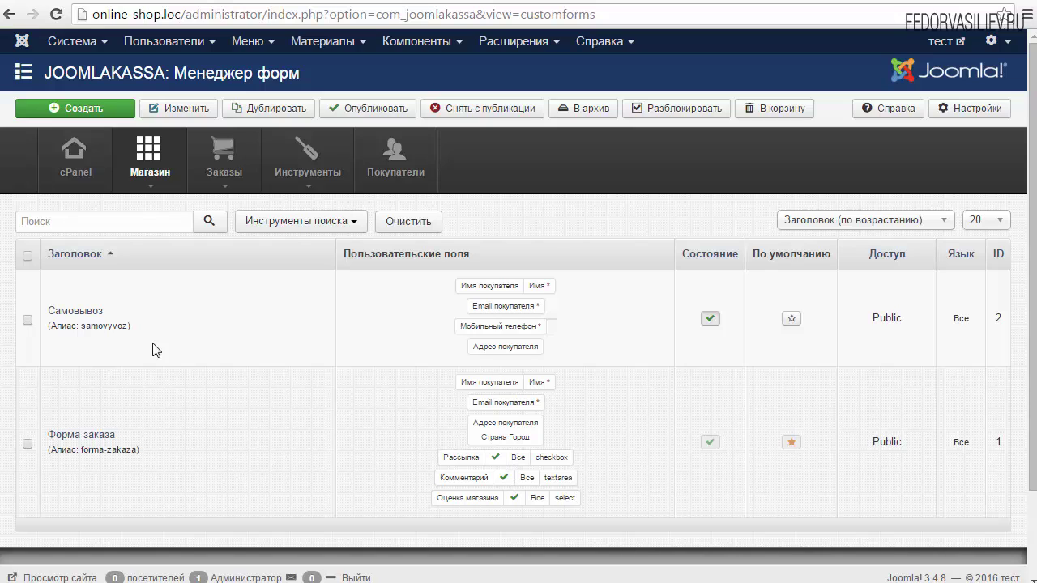
# Copy the title of the Самовывоз form from the form list.
pyautogui.moveTo(108, 312); pyautogui.dragTo(72, 312)
pyautogui.click(133, 311)
pyautogui.moveTo(122, 311); pyautogui.dragTo(34, 315)
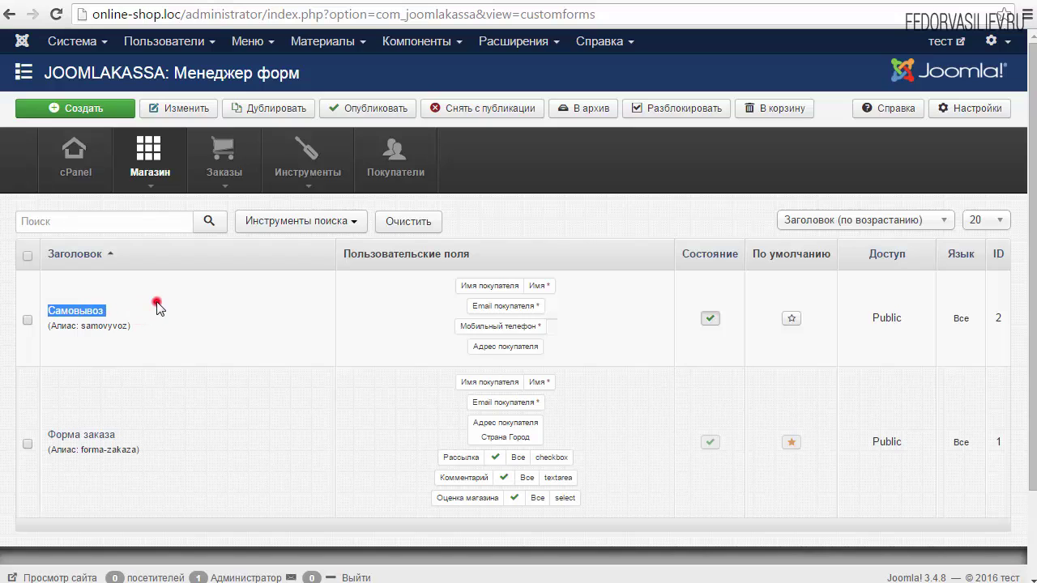
pyautogui.click(144, 306)
pyautogui.moveTo(145, 306); pyautogui.dragTo(53, 314)
pyautogui.hotkey('ctrl', 'c')
pyautogui.click(147, 310)
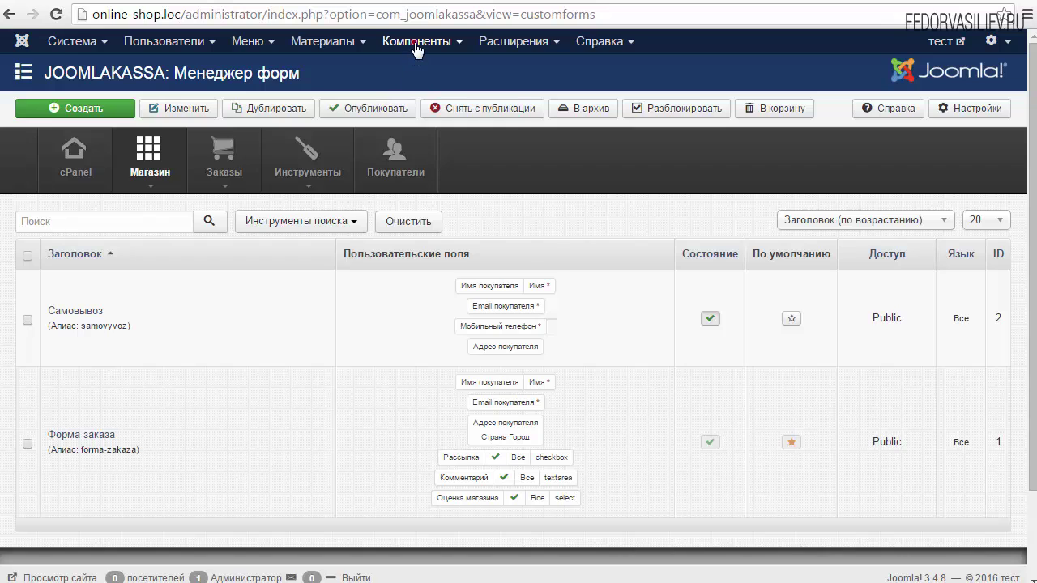
# Create a new delivery method in the JoomlaKassa Поставки manager and paste Самовывоз as its name.
pyautogui.moveTo(419, 41)
pyautogui.moveTo(421, 77)
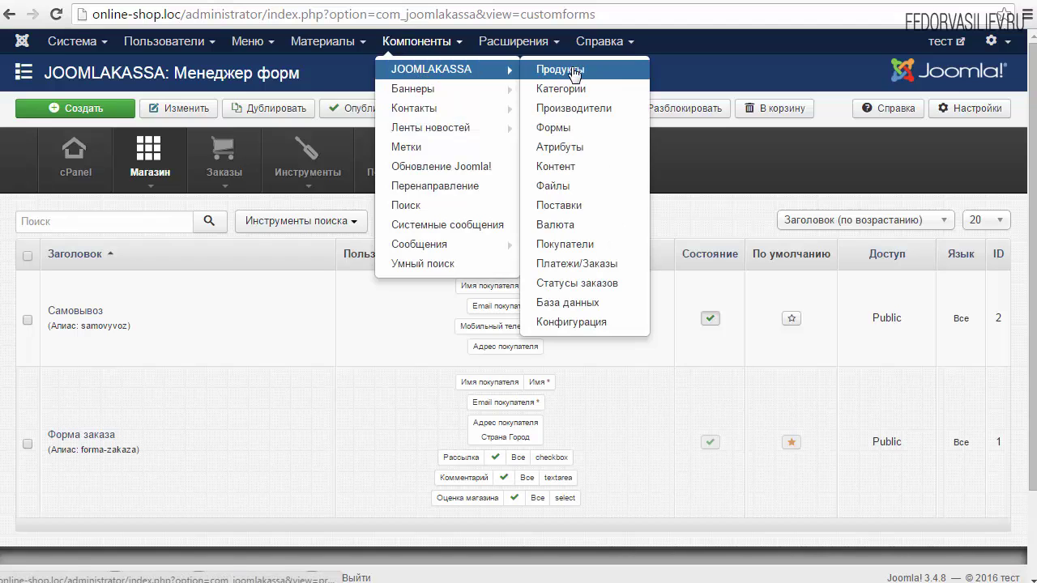
pyautogui.click(583, 207)
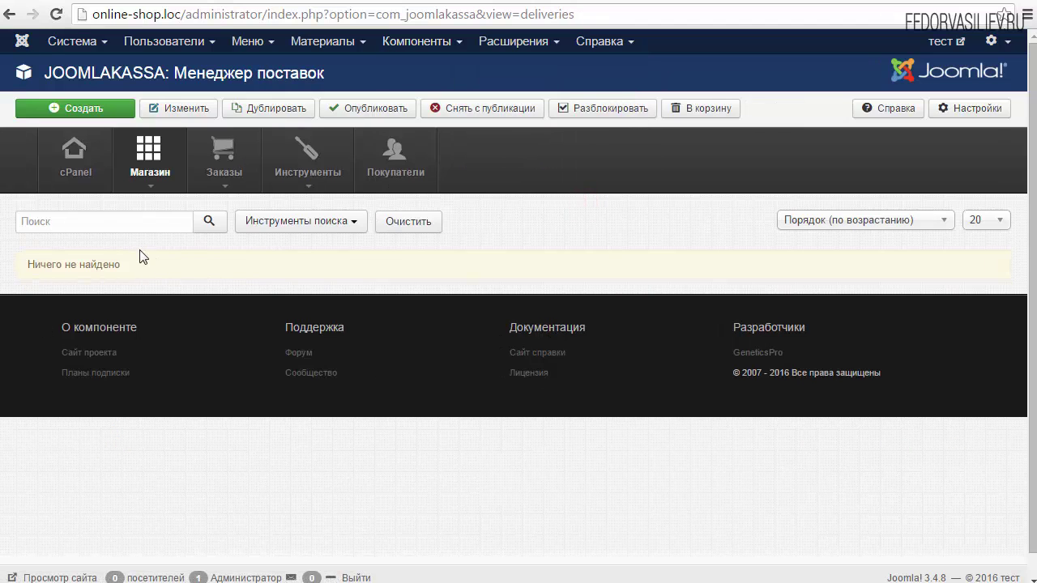
pyautogui.click(93, 109)
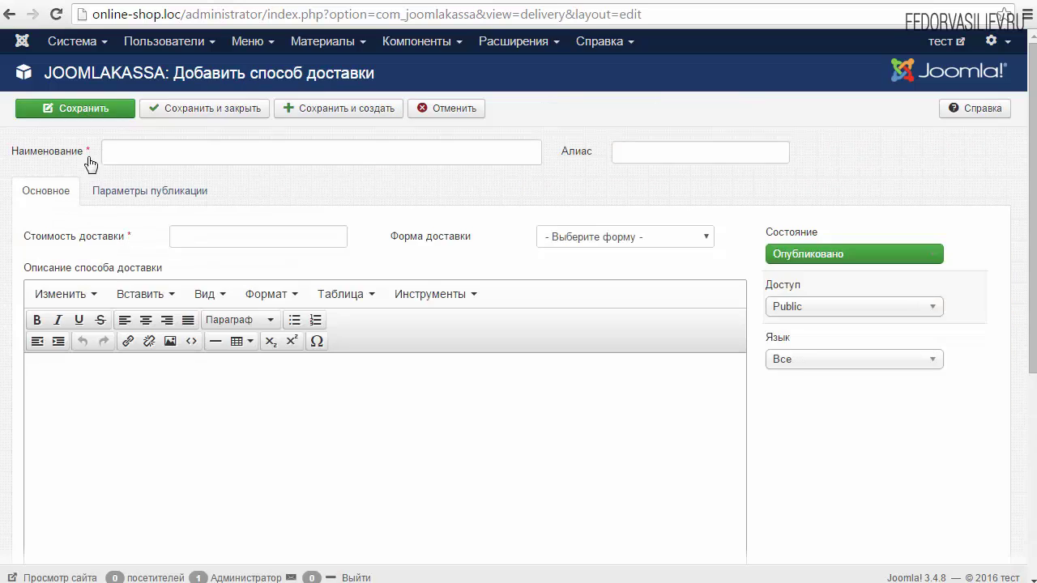
pyautogui.click(116, 150)
pyautogui.rightClick(116, 151)
pyautogui.click(174, 245)
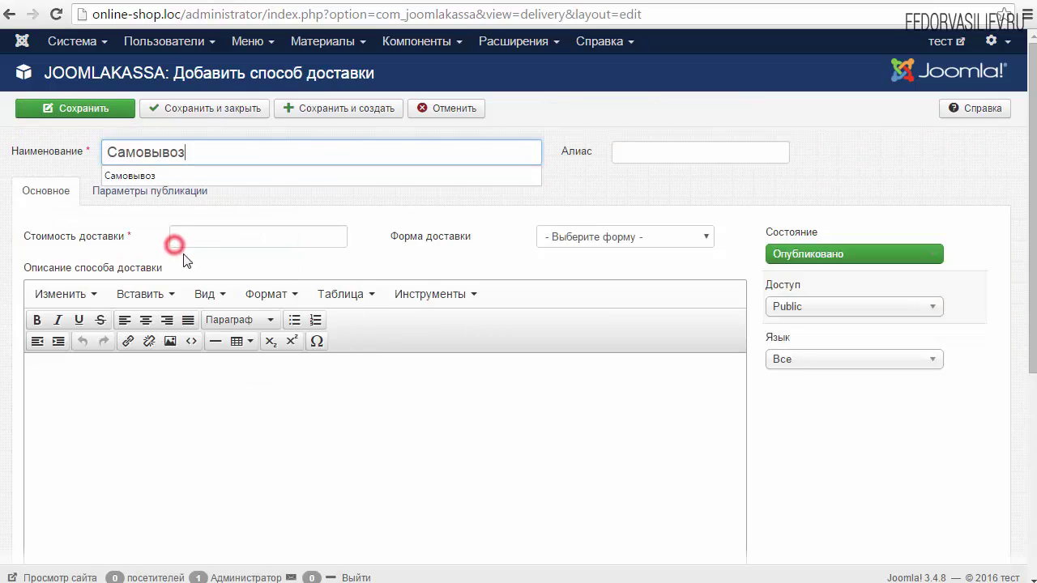
# Set the delivery cost to 0 and assign the Самовывоз form as the delivery form.
pyautogui.click(207, 235)
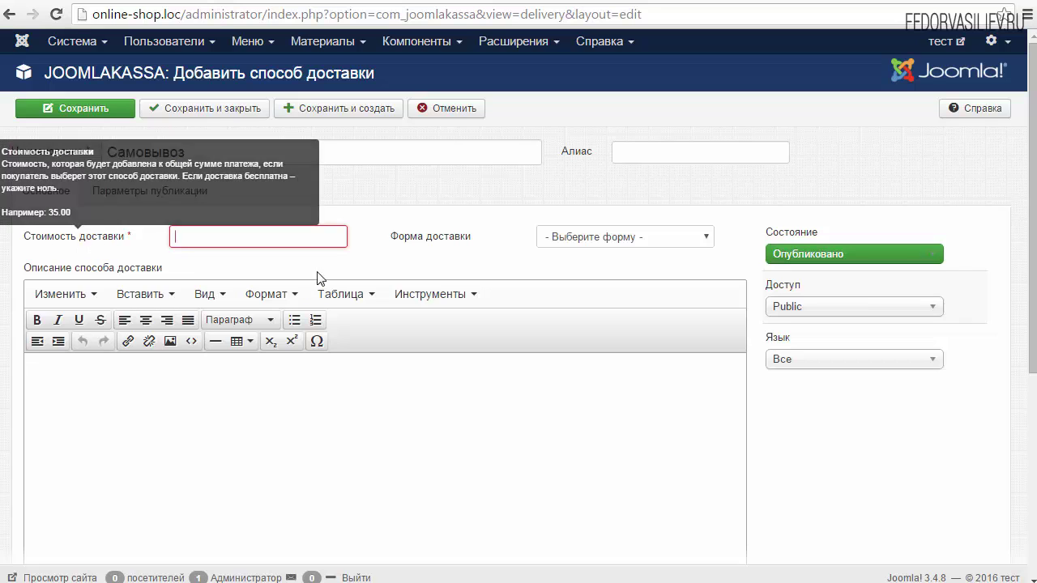
pyautogui.write('0')
pyautogui.click(157, 248)
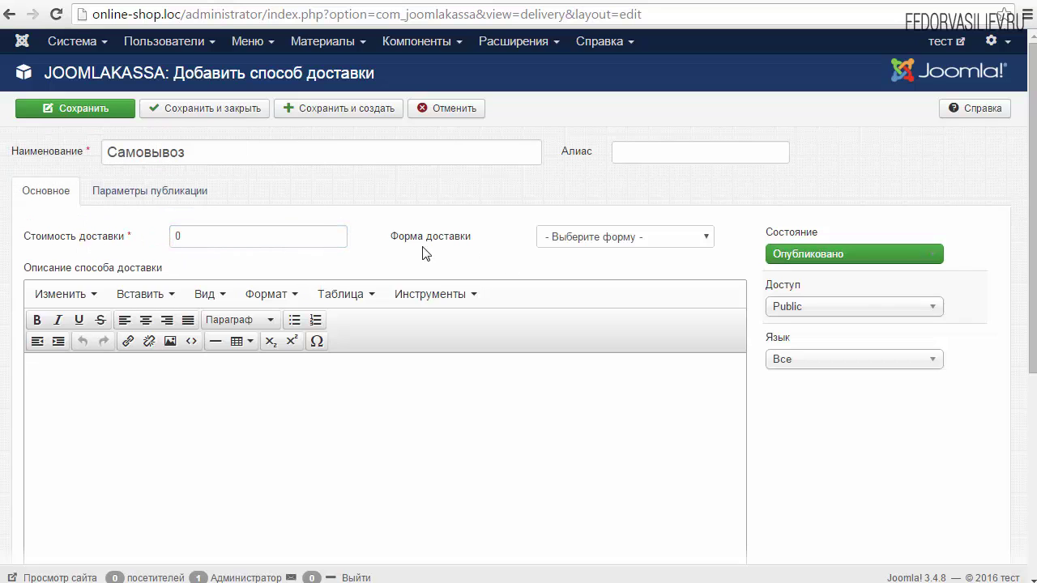
pyautogui.moveTo(401, 248)
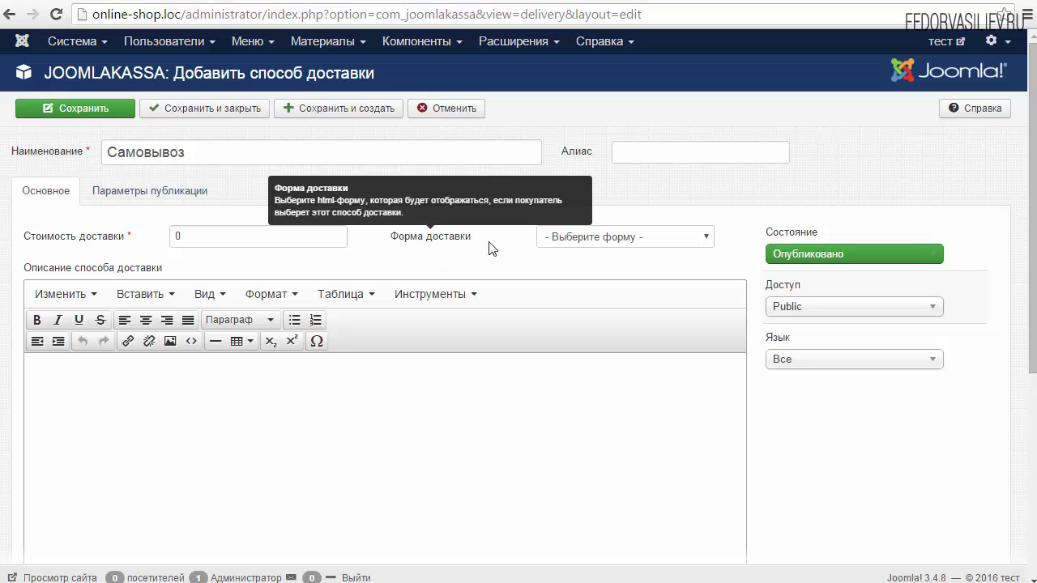
pyautogui.click(611, 239)
pyautogui.click(588, 272)
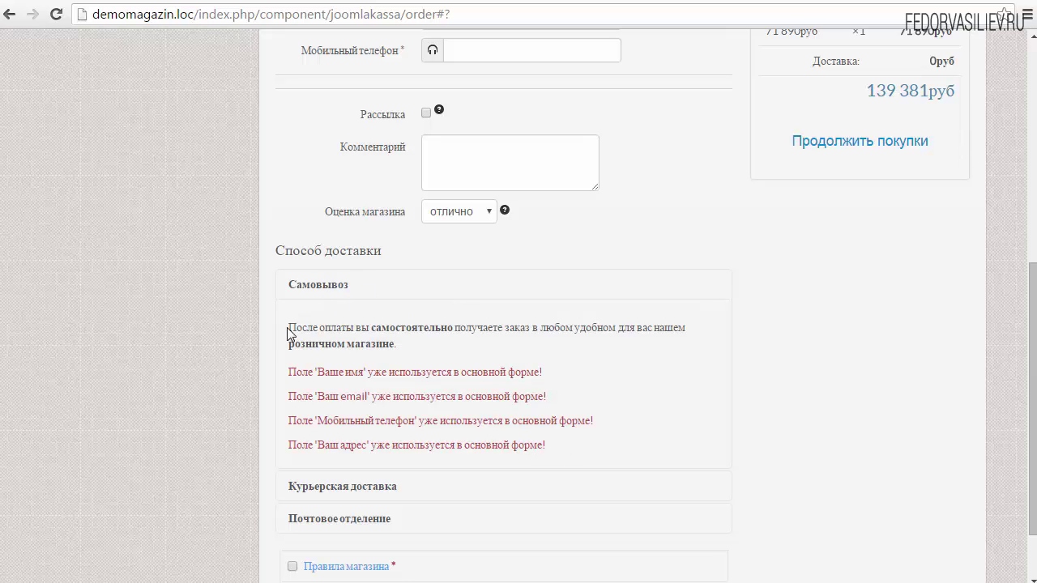
# Review the description text of the Самовывоз delivery method on the demomagazin.loc checkout page and return to the delivery method editor.
pyautogui.moveTo(288, 324)
pyautogui.mouseDown()
pyautogui.moveTo(414, 346)
pyautogui.moveTo(290, 326)
pyautogui.mouseUp()
pyautogui.click(321, 335)
pyautogui.tripleClick(408, 343)
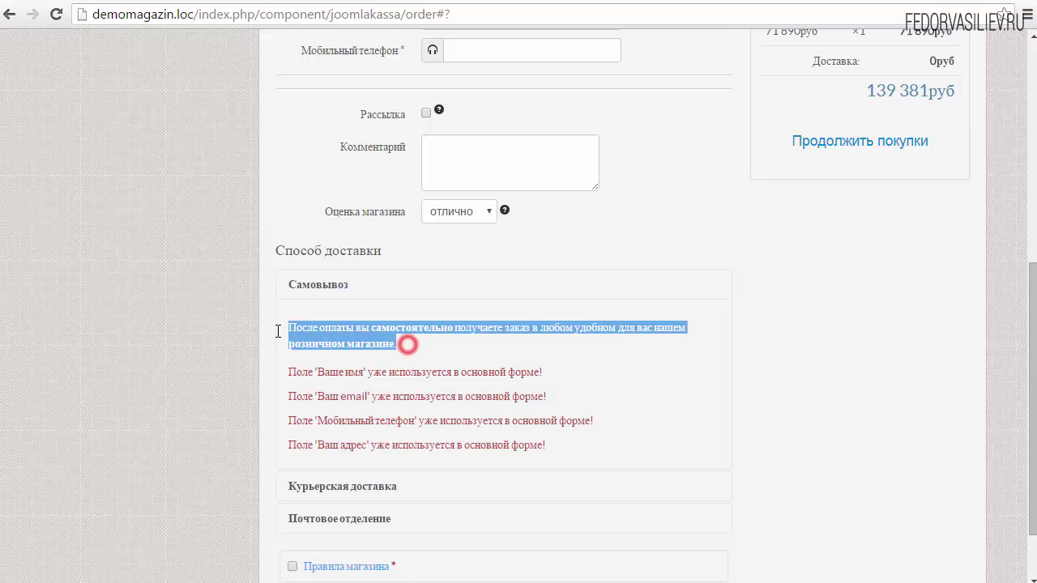
pyautogui.click(333, 342)
pyautogui.moveTo(410, 344); pyautogui.dragTo(276, 324)
pyautogui.click(364, 337)
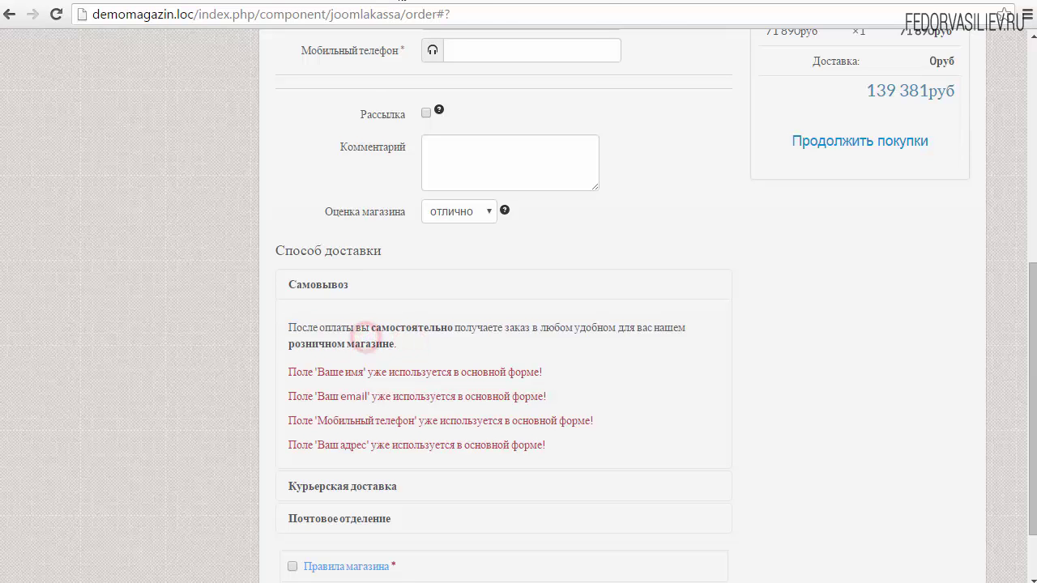
pyautogui.hotkey('ctrl', 'Tab')
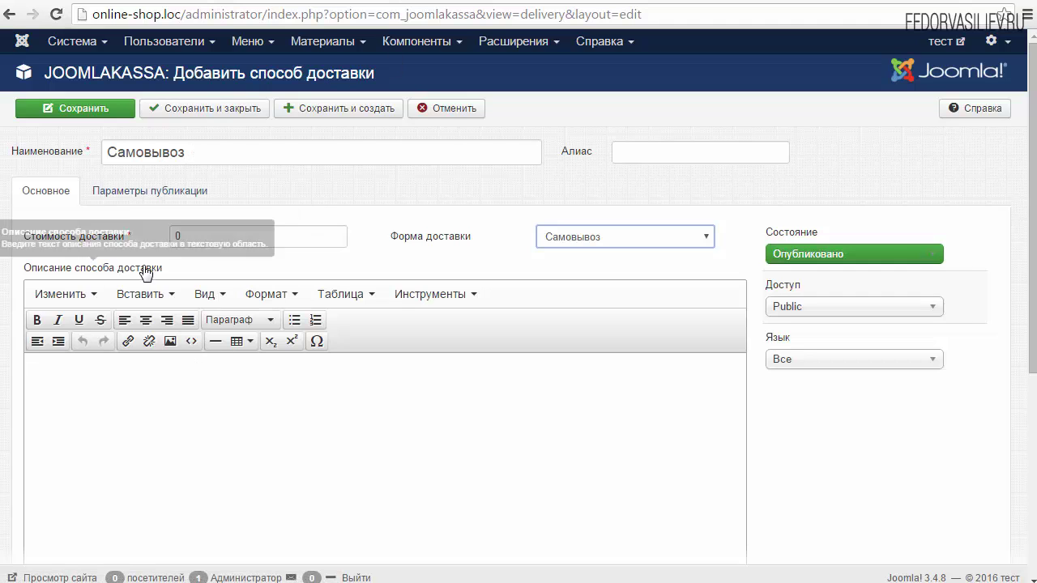
# Enter the delivery description as HTML source: "После оплаты вы самостоятельно получаете заказ в любом удобном для вас нашем розничном магазине.", with bold самостоятельно and розничном магазине.
pyautogui.click(195, 261)
pyautogui.moveTo(165, 264); pyautogui.dragTo(197, 259)
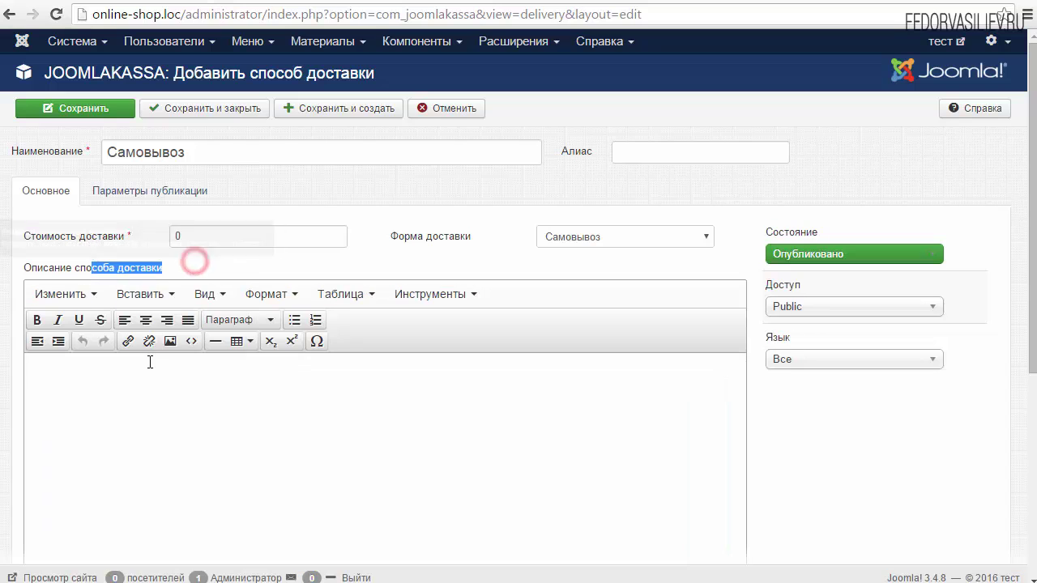
pyautogui.click(148, 359)
pyautogui.click(191, 341)
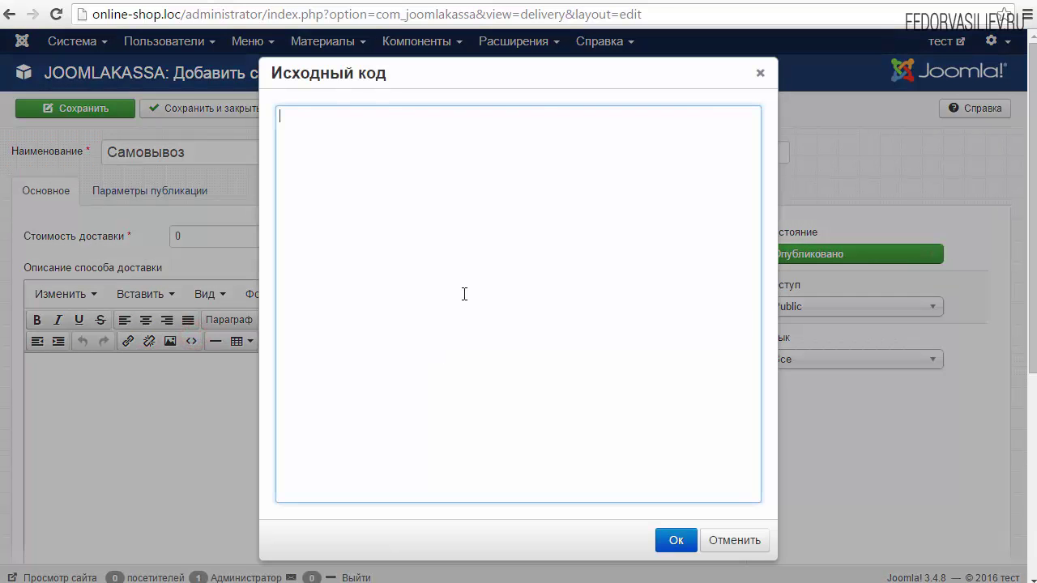
pyautogui.write('<p>После оплаты вы <strong>самостоятельно</strong> получаете заказ в любом удобном для вас нашем <strong>розничном магазине</strong>.</p>')
pyautogui.click(669, 540)
pyautogui.click(287, 412)
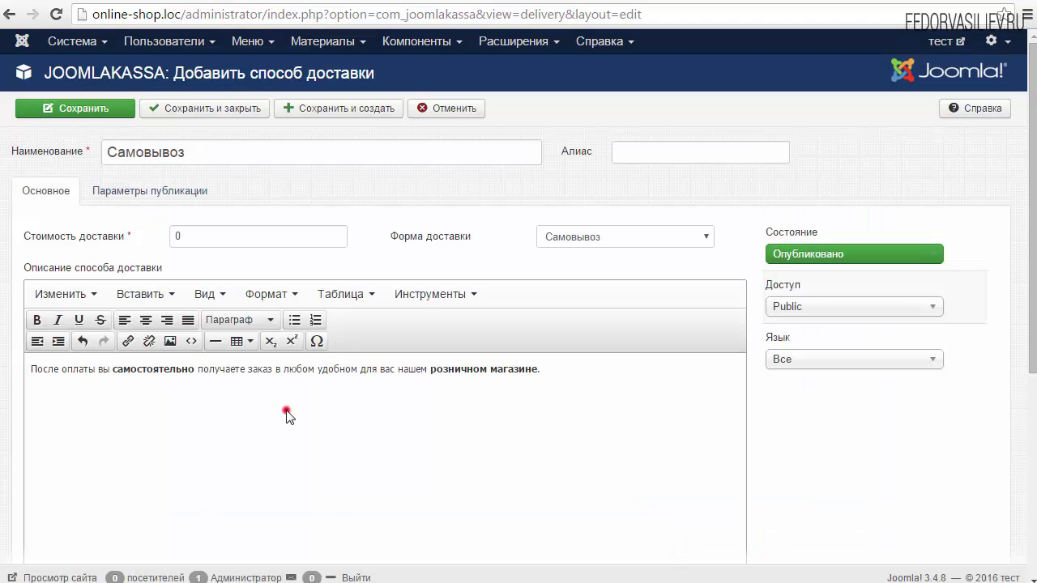
pyautogui.click(555, 367)
pyautogui.moveTo(555, 367); pyautogui.dragTo(29, 369)
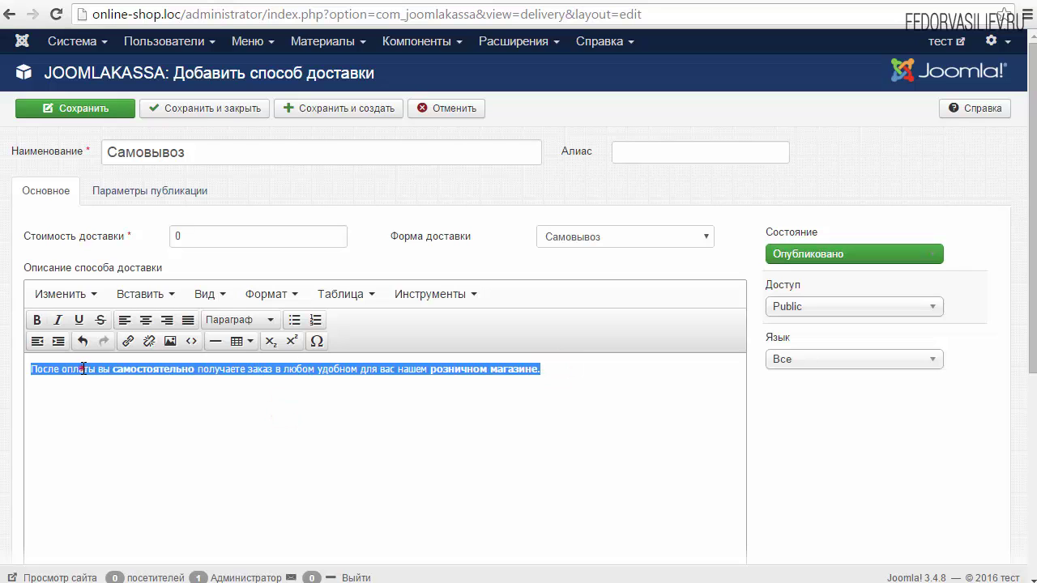
pyautogui.click(101, 369)
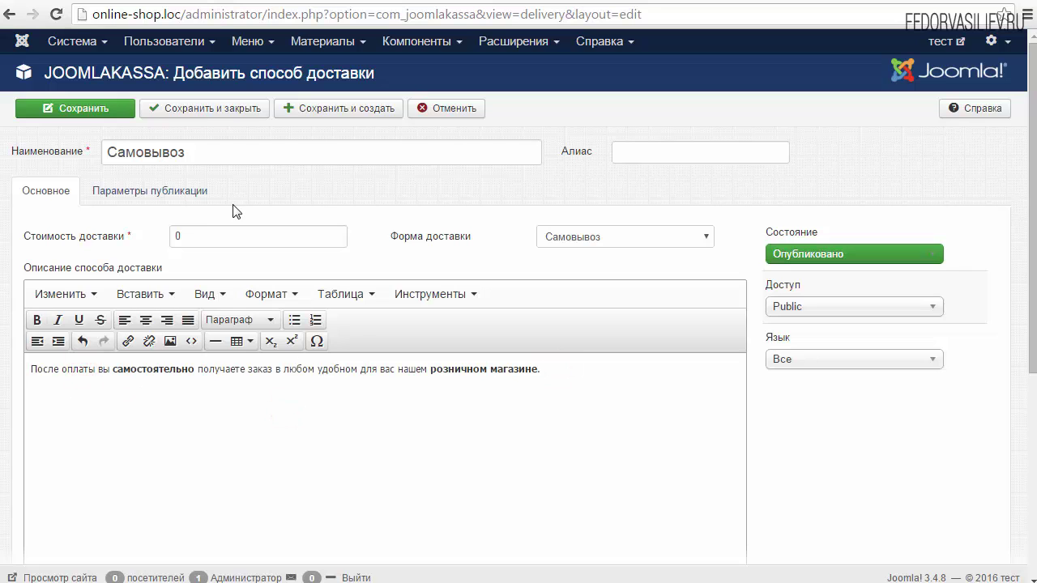
# Check the delivery method's publication parameters, and save and close the delivery method.
pyautogui.click(153, 193)
pyautogui.click(63, 193)
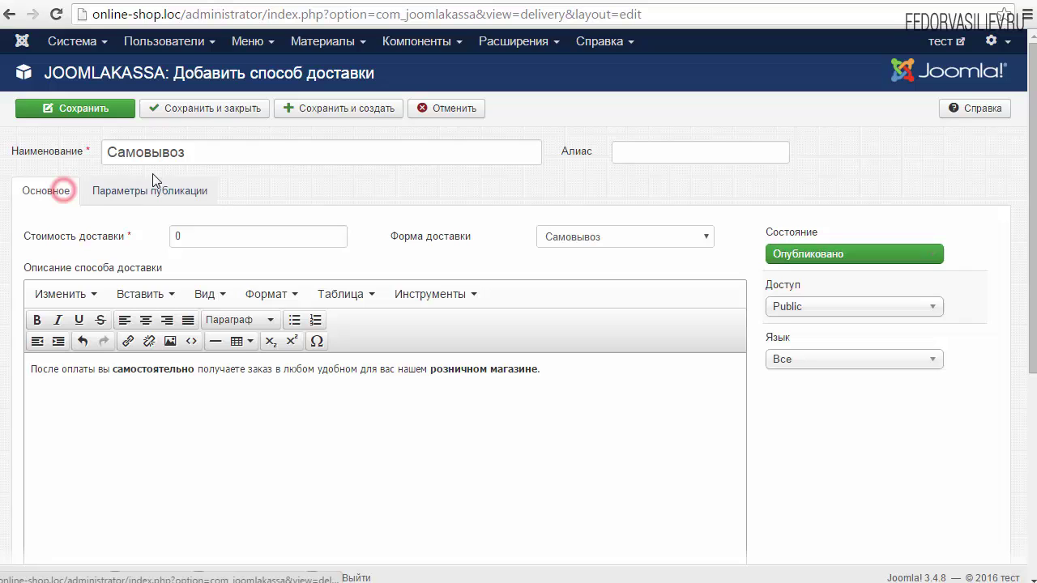
pyautogui.click(202, 108)
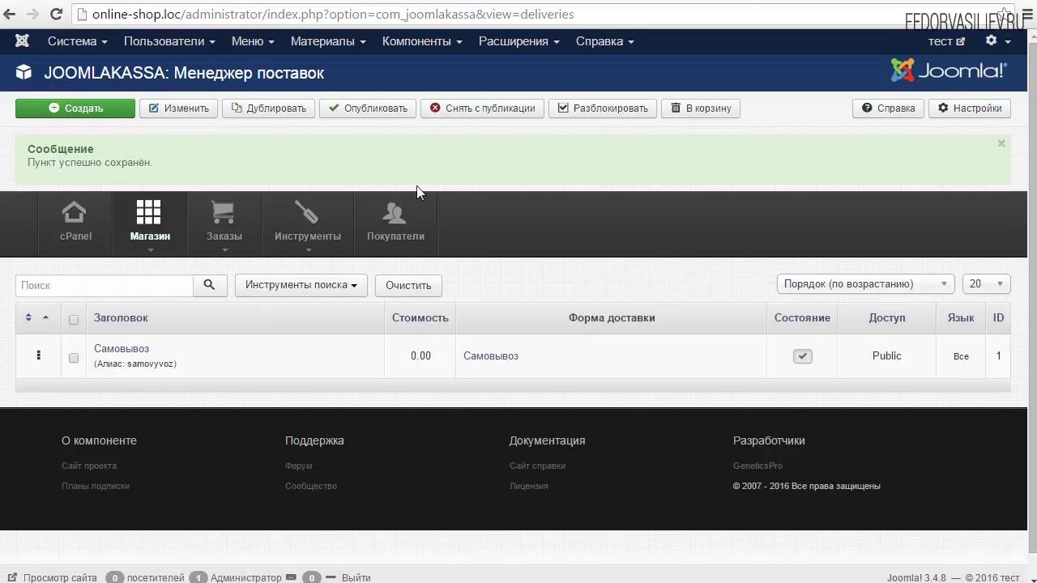
# Reload the online-shop.loc order page, examine the Самовывоз section under Способ доставки, and compare it with the demomagazin.loc checkout.
pyautogui.click(567, 3)
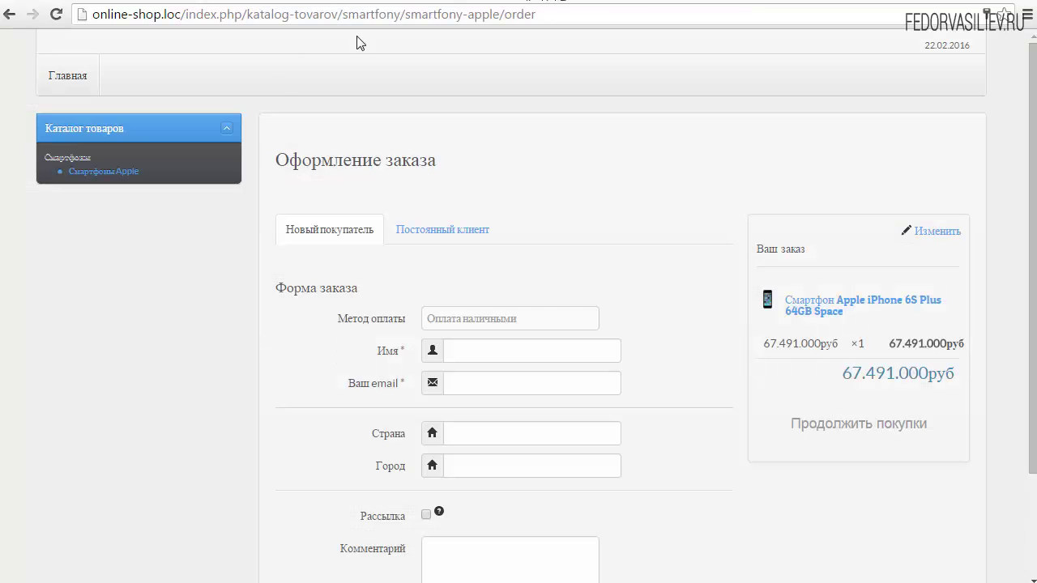
pyautogui.click(56, 14)
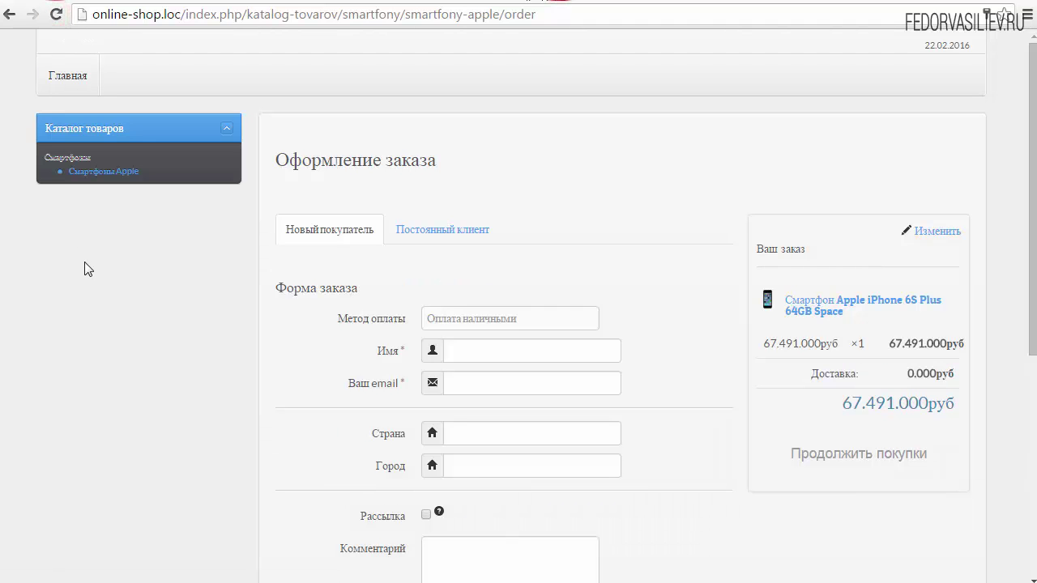
pyautogui.scroll(-2, 87, 259)
pyautogui.scroll(-2, 87, 266)
pyautogui.scroll(-1, 91, 266)
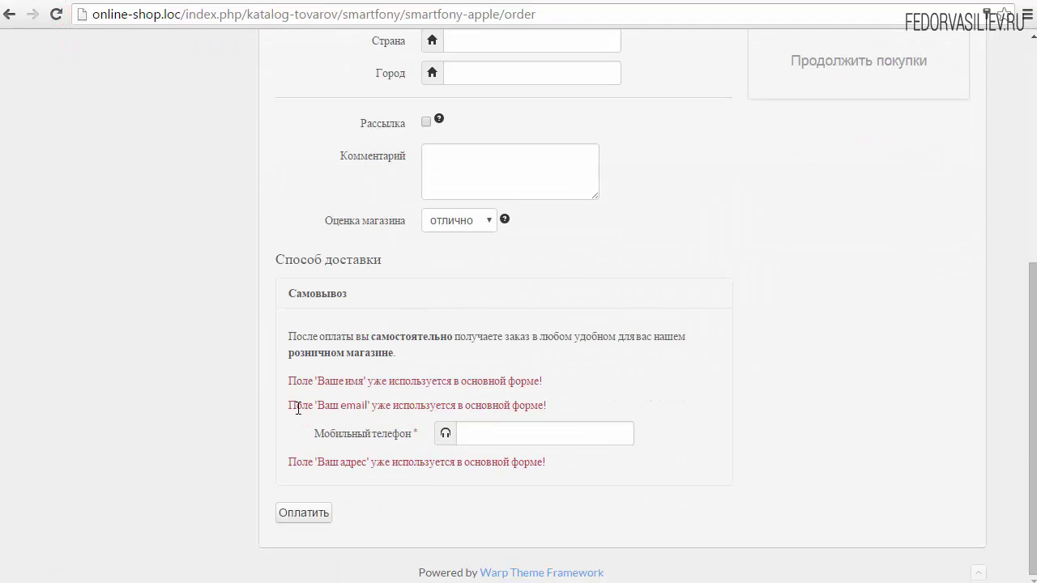
pyautogui.click(297, 293)
pyautogui.click(515, 430)
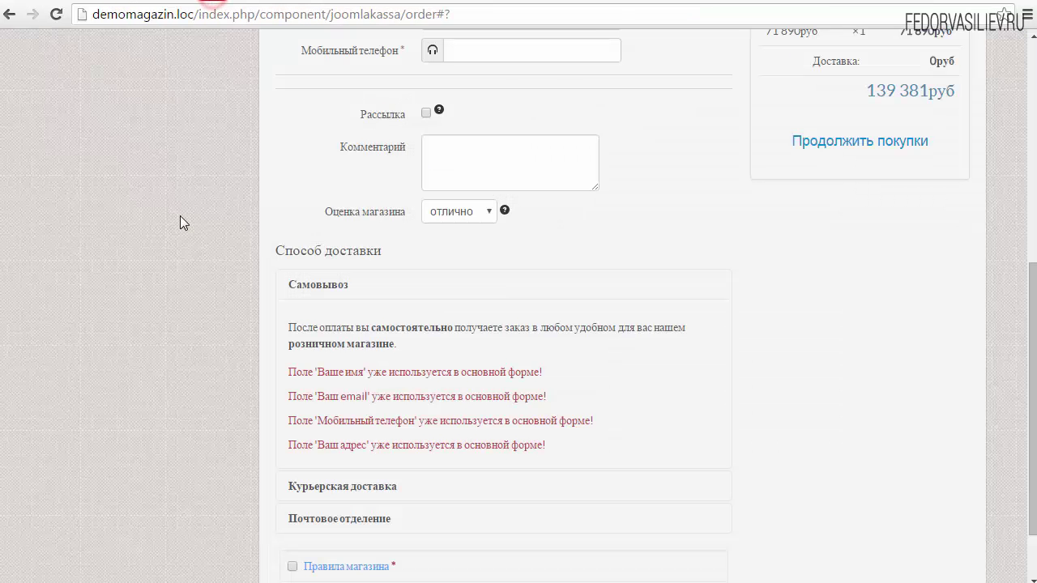
pyautogui.scroll(-1, 179, 215)
# Return to the site administration and open the JoomlaKassa form manager.
pyautogui.click(316, 206)
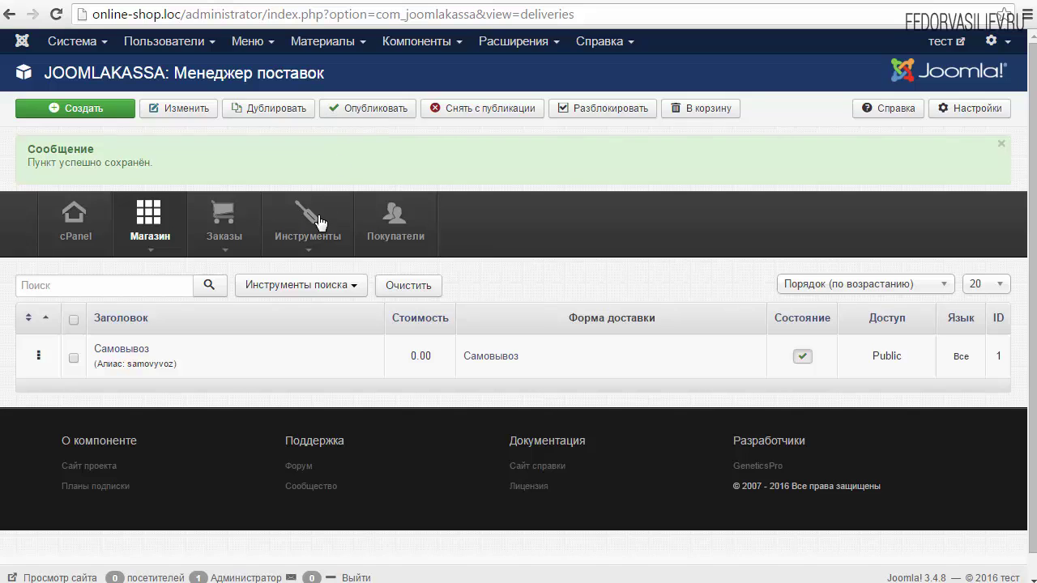
pyautogui.click(145, 224)
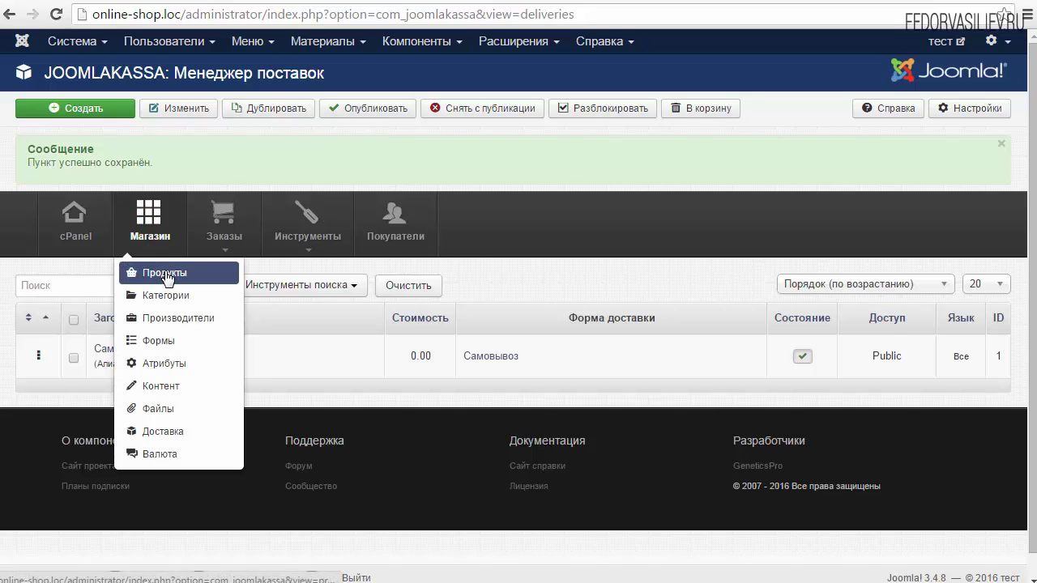
pyautogui.click(162, 341)
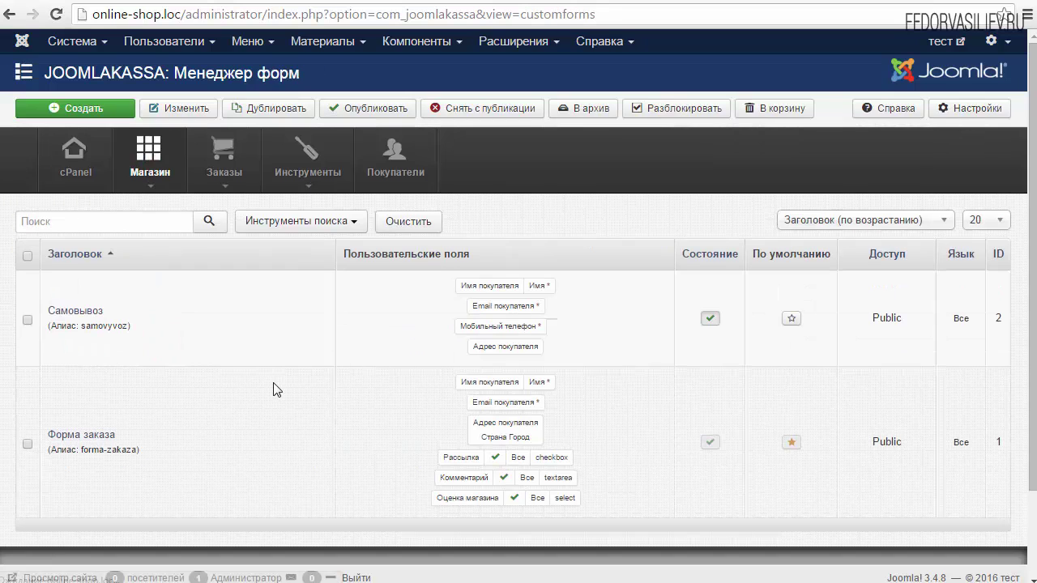
# Open the Самовывоз form, set its default field Мобильный телефон to Нет, and save and close the form.
pyautogui.click(81, 312)
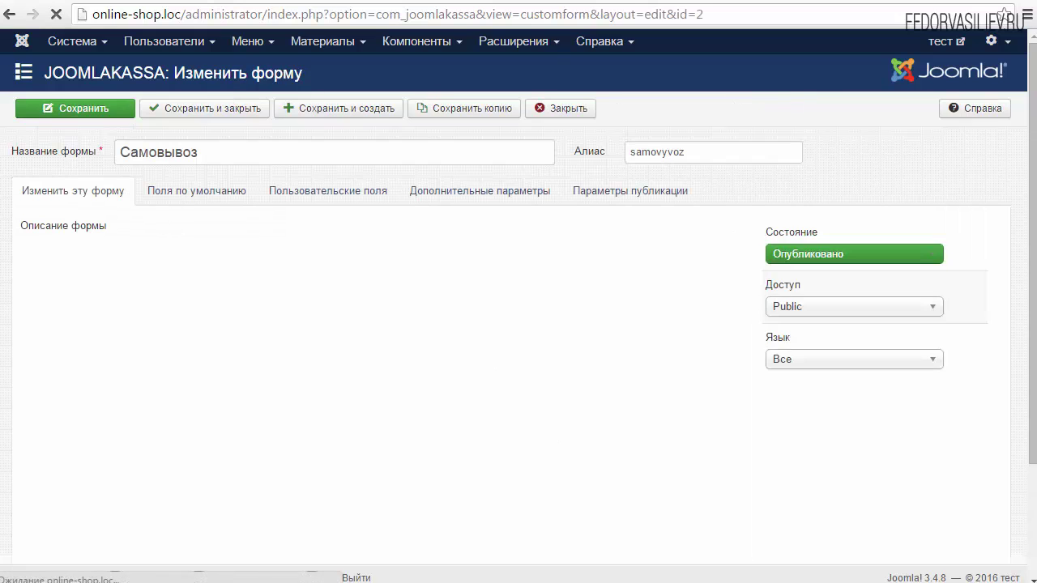
pyautogui.click(185, 194)
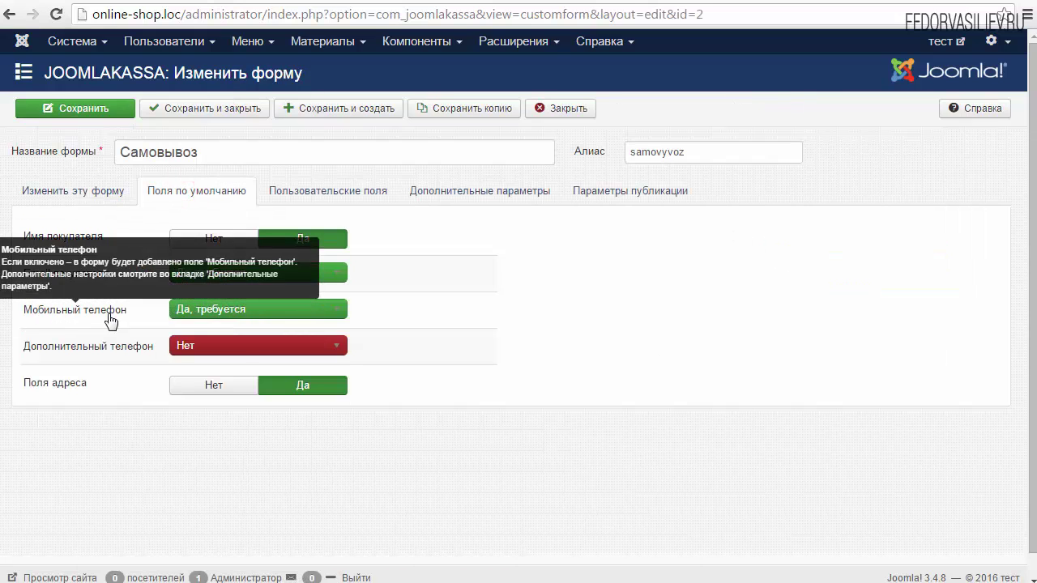
pyautogui.click(199, 314)
pyautogui.click(192, 328)
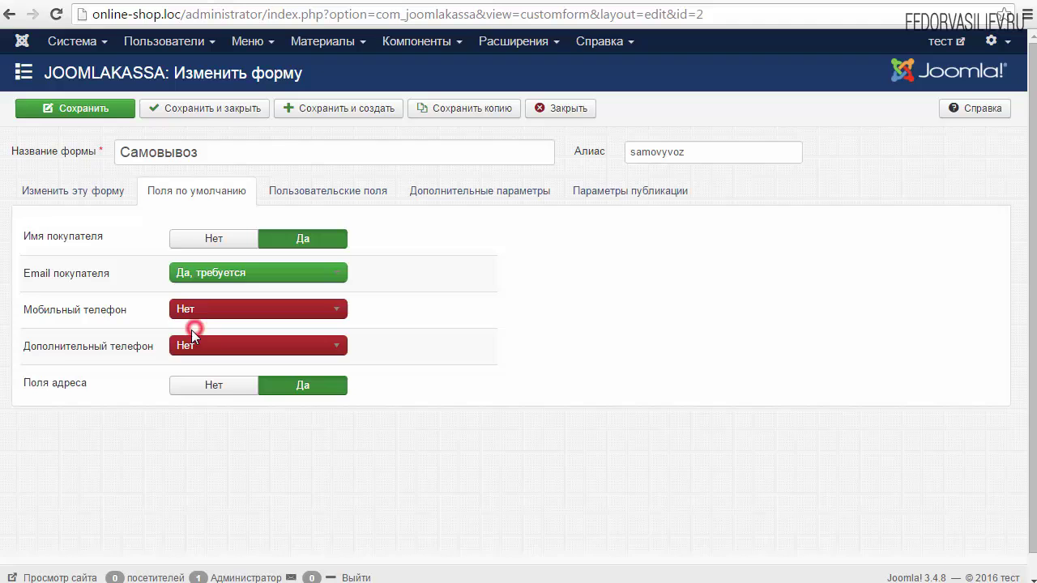
pyautogui.click(195, 117)
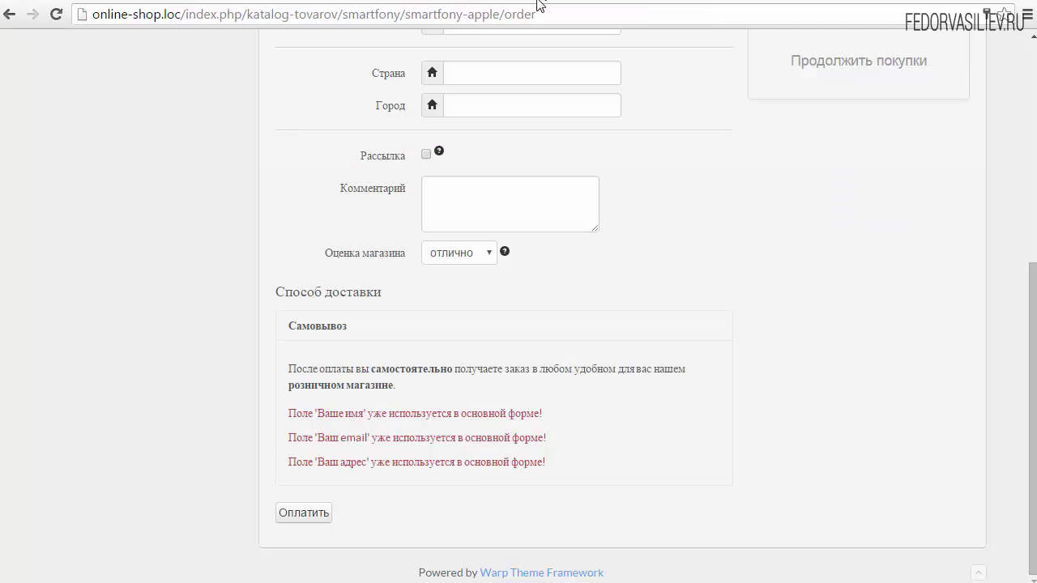
# Reload the online-shop.loc order page, examine the mobile phone field's input mask and the Самовывоз section, and compare them with the demomagazin.loc checkout.
pyautogui.scroll(3, 664, 343)
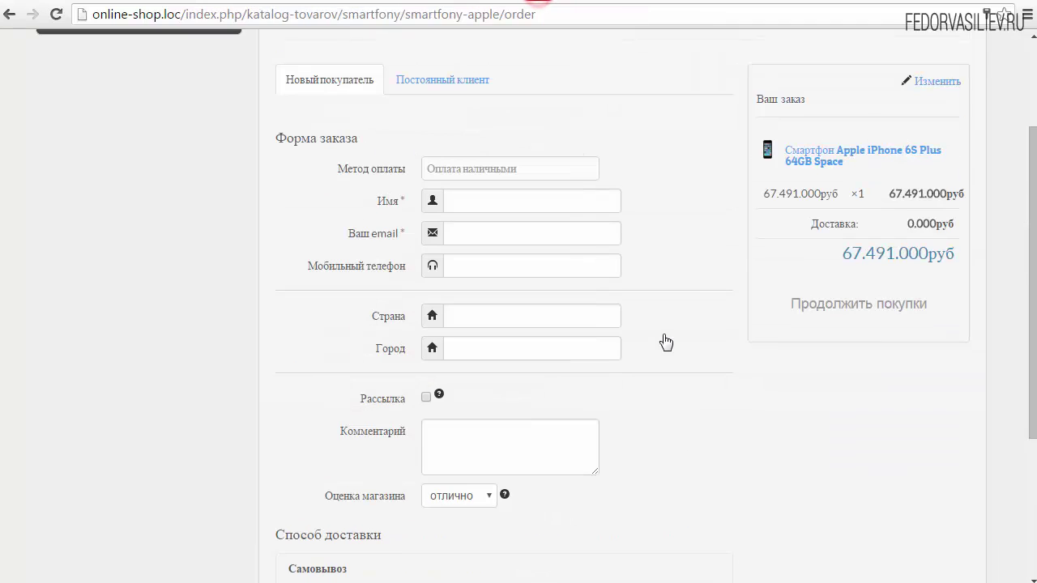
pyautogui.click(473, 266)
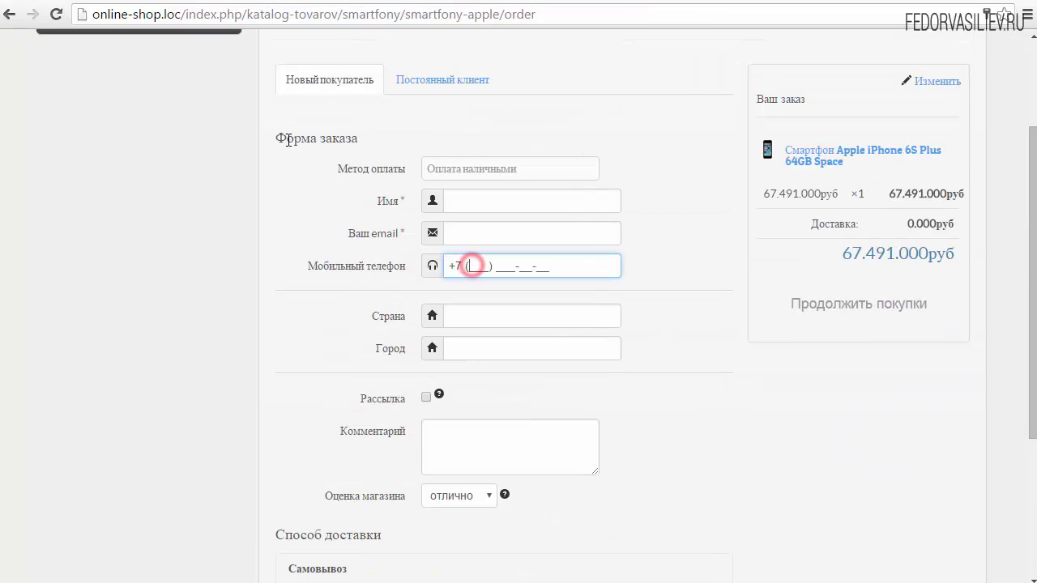
pyautogui.click(56, 14)
pyautogui.scroll(-3, 252, 369)
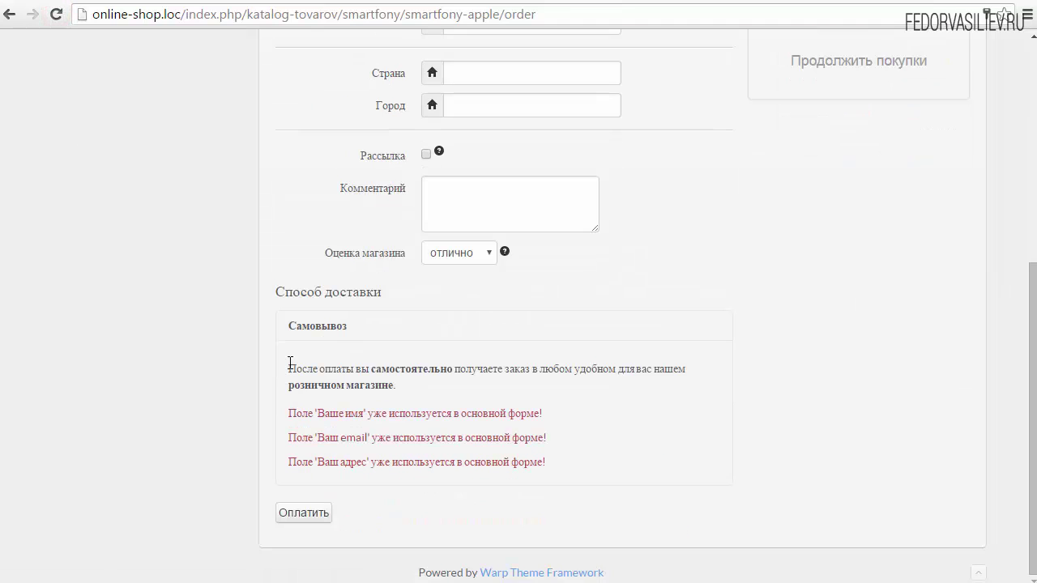
pyautogui.click(341, 325)
pyautogui.scroll(2, 326, 337)
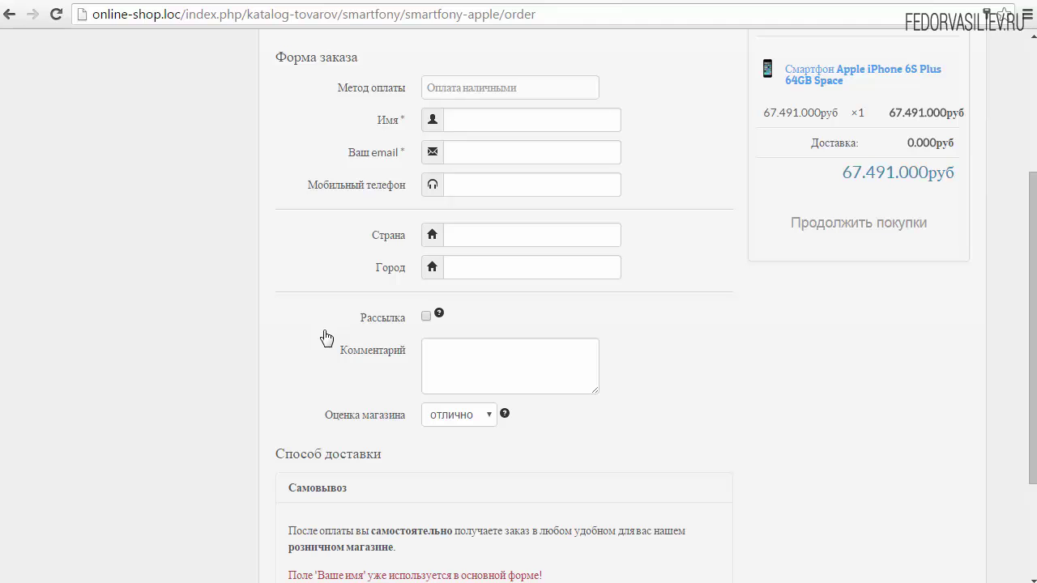
pyautogui.scroll(-2, 327, 338)
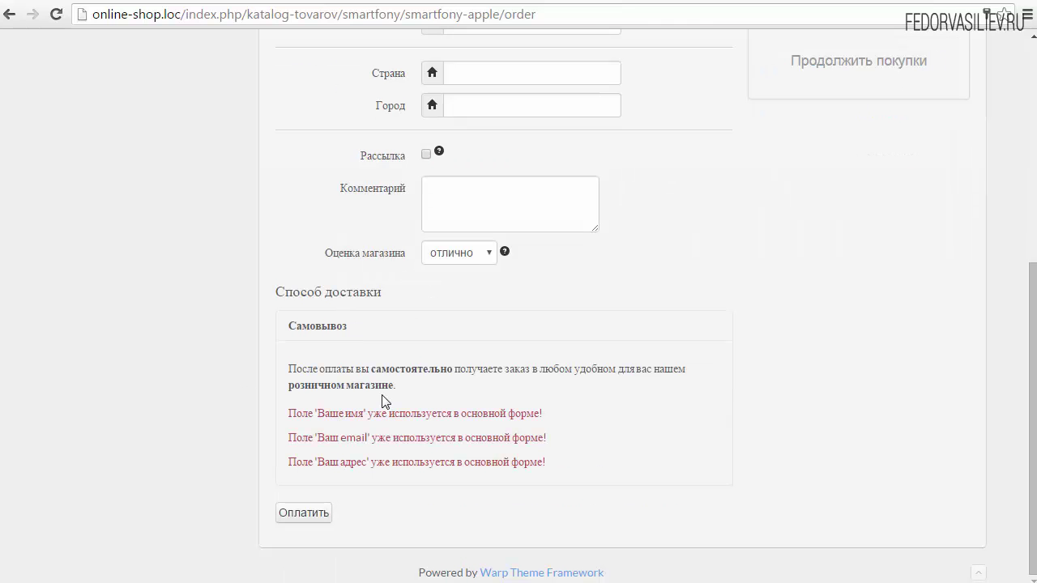
pyautogui.scroll(4, 445, 407)
pyautogui.scroll(-4, 445, 401)
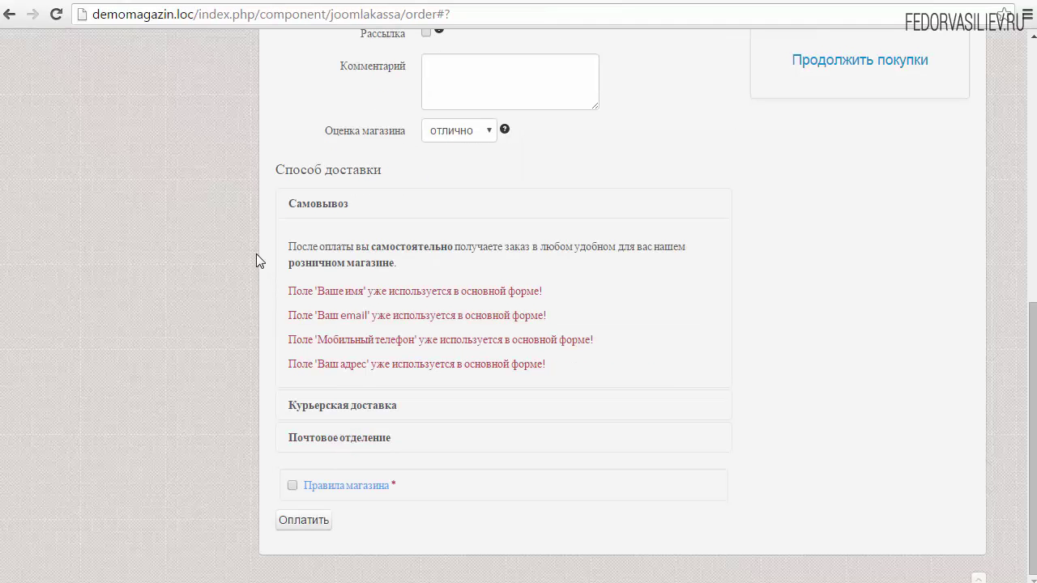
# Copy the courier delivery title from the demomagazin.loc checkout and create a new JoomlaKassa form named Курьерская доставка.
pyautogui.moveTo(405, 405); pyautogui.dragTo(302, 405)
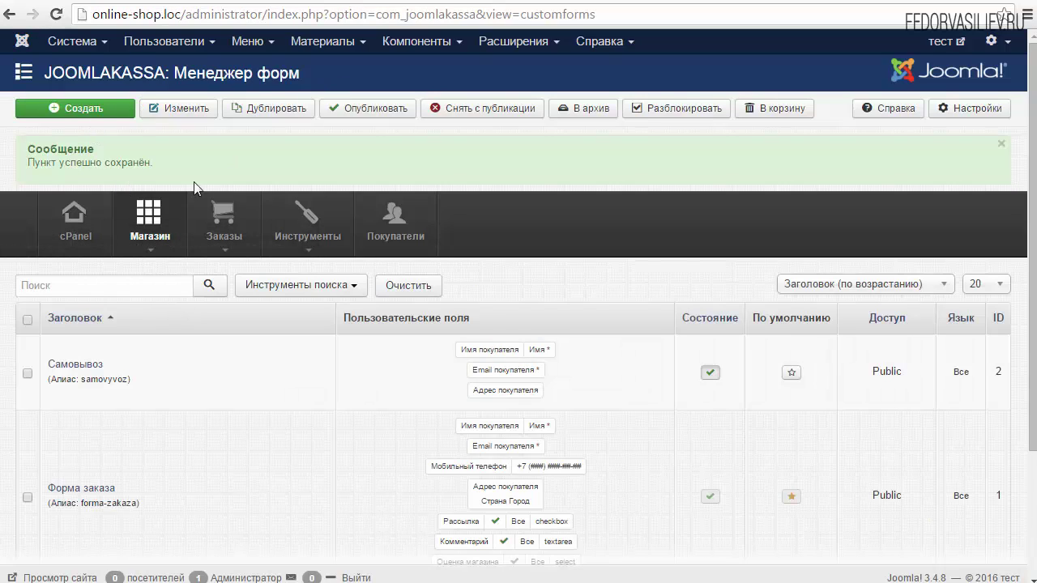
pyautogui.click(74, 109)
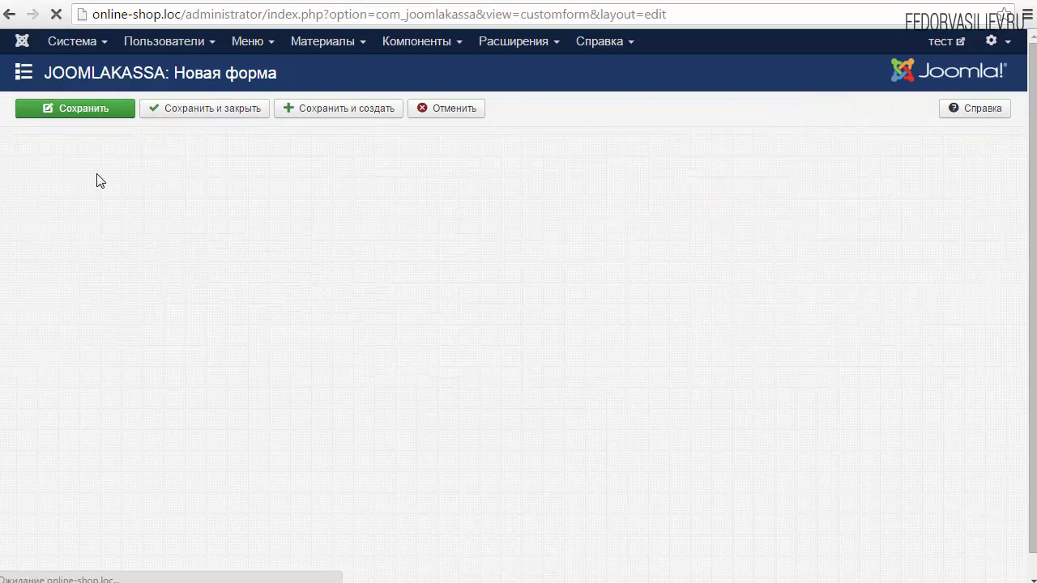
pyautogui.rightClick(140, 152)
pyautogui.click(187, 252)
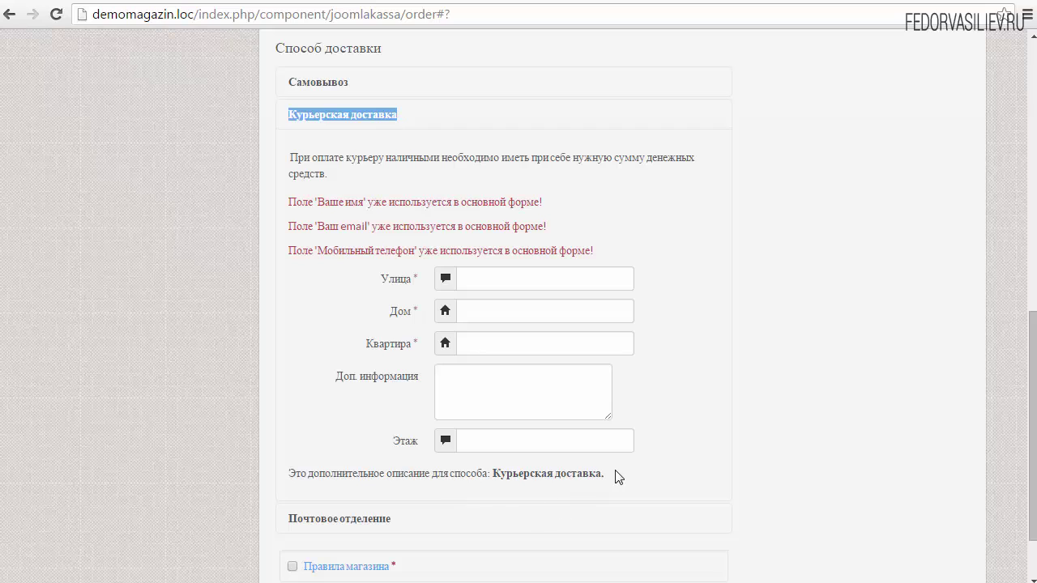
# Enter the form description as HTML source: "Это дополнительное описание для способа: Курьерская доставка.", with Курьерская доставка in bold.
pyautogui.moveTo(617, 476); pyautogui.dragTo(320, 473)
pyautogui.moveTo(697, 158); pyautogui.dragTo(613, 158)
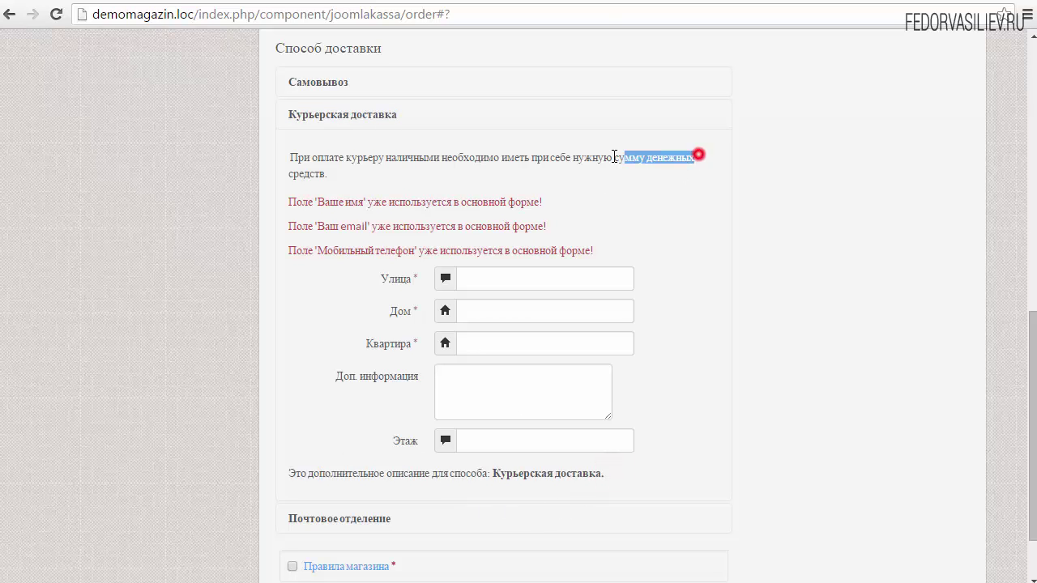
pyautogui.tripleClick(290, 478)
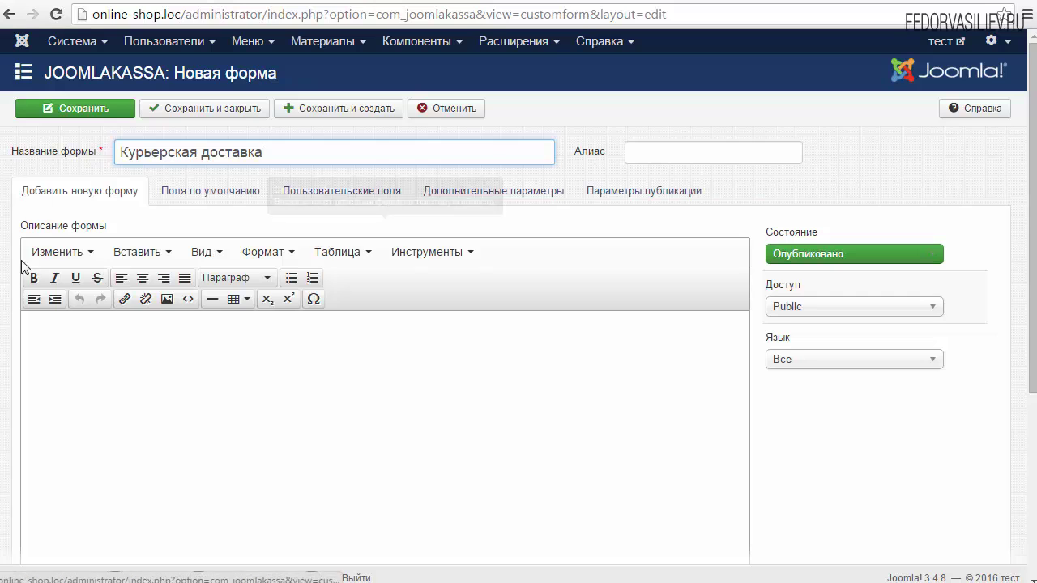
pyautogui.click(188, 299)
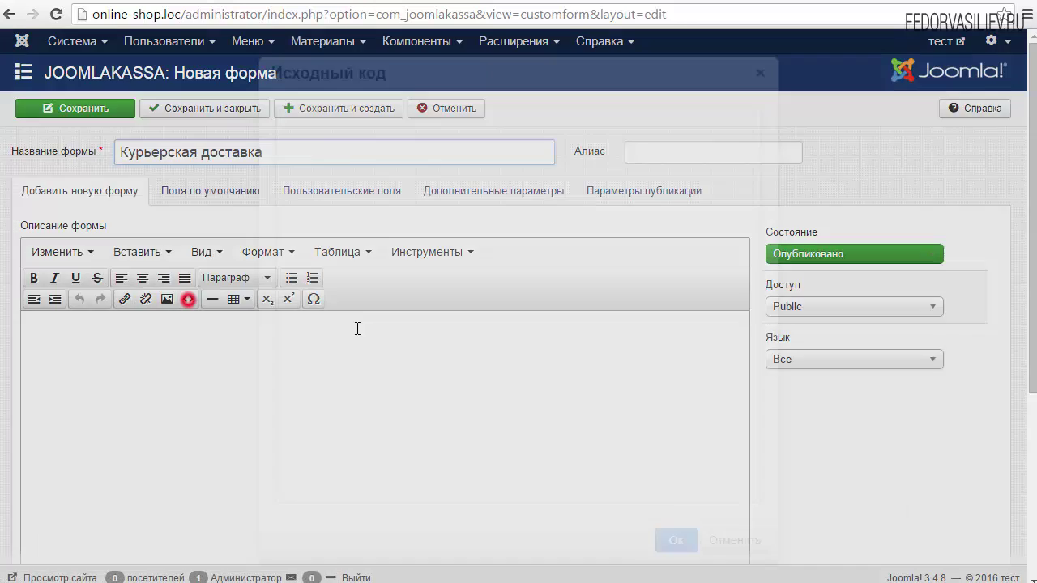
pyautogui.write('<p>Это дополнительное описание для способа: <strong>Курьерская доставка.</strong> </p>')
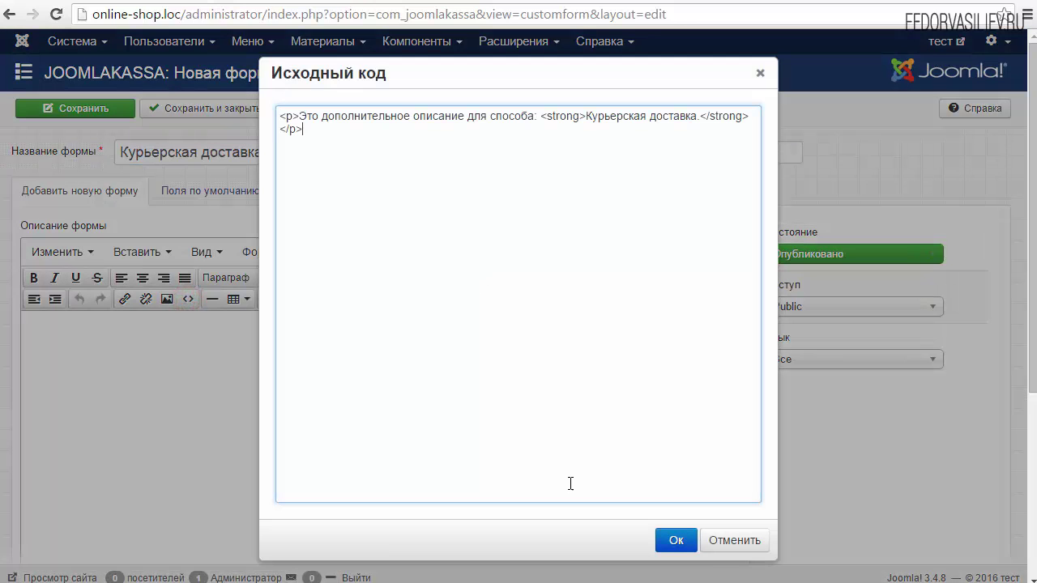
pyautogui.click(675, 539)
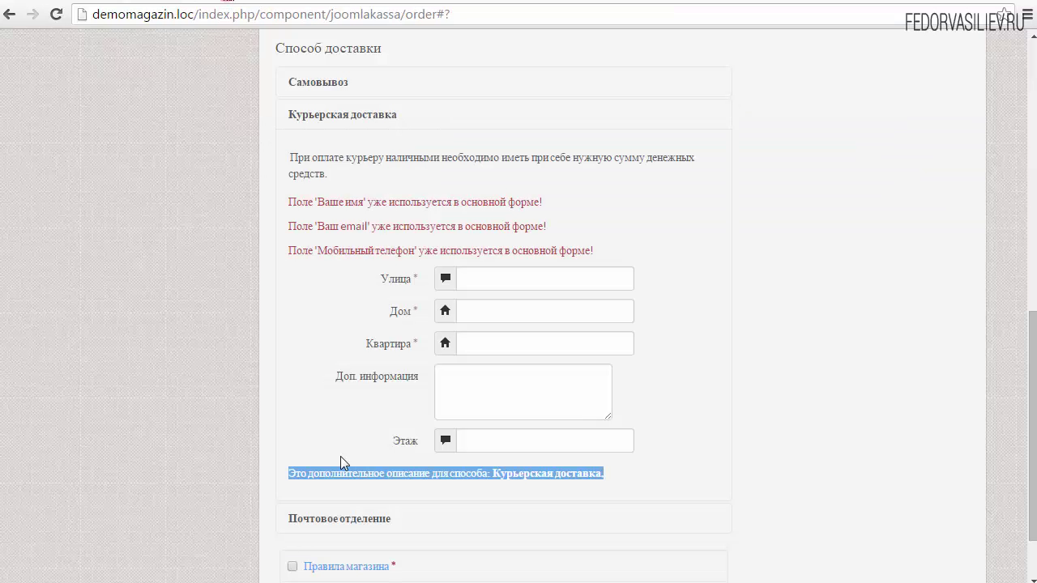
# Check the fields in the demo checkout's Курьерская доставка section, and set the new form's default option Поля адреса to Нет.
pyautogui.click(324, 428)
pyautogui.scroll(2, 292, 316)
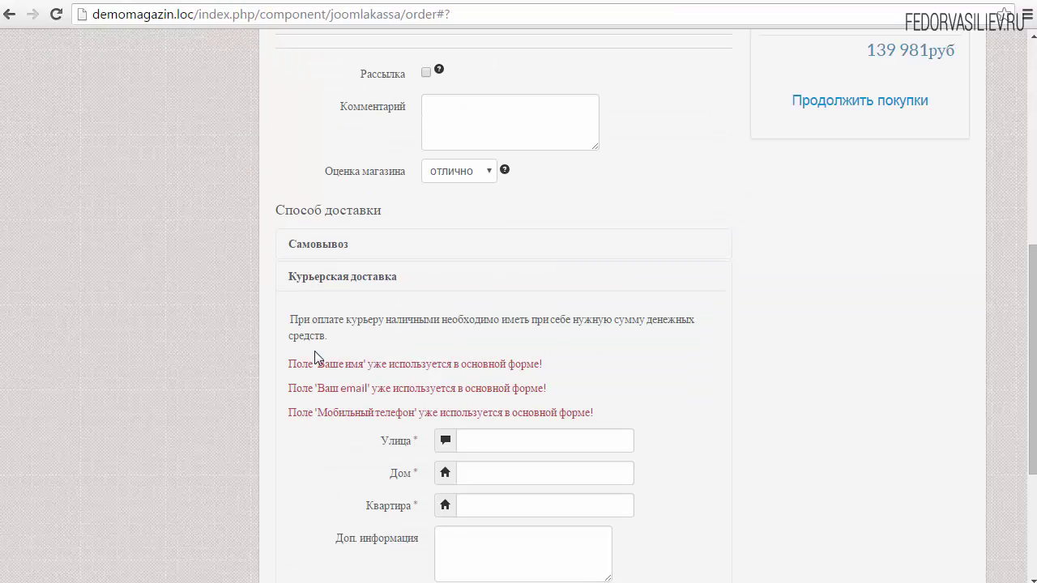
pyautogui.tripleClick(340, 334)
pyautogui.click(346, 337)
pyautogui.scroll(-1, 359, 340)
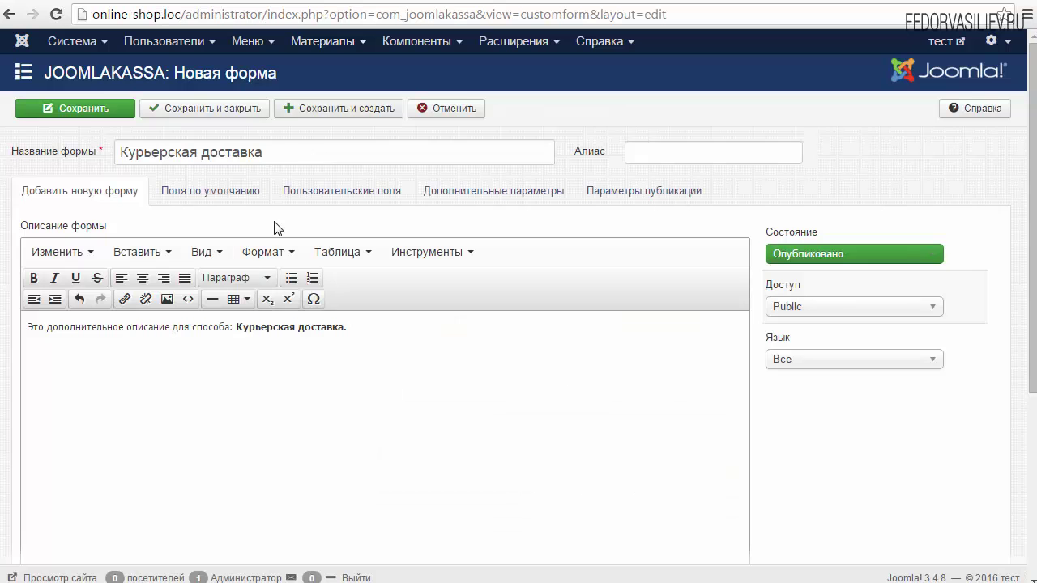
pyautogui.click(204, 198)
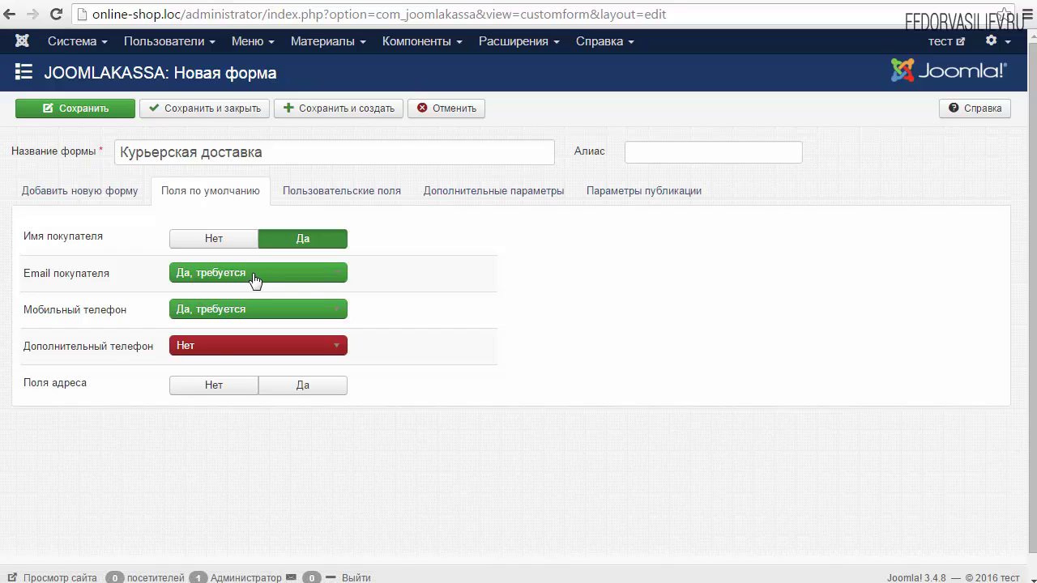
pyautogui.click(203, 389)
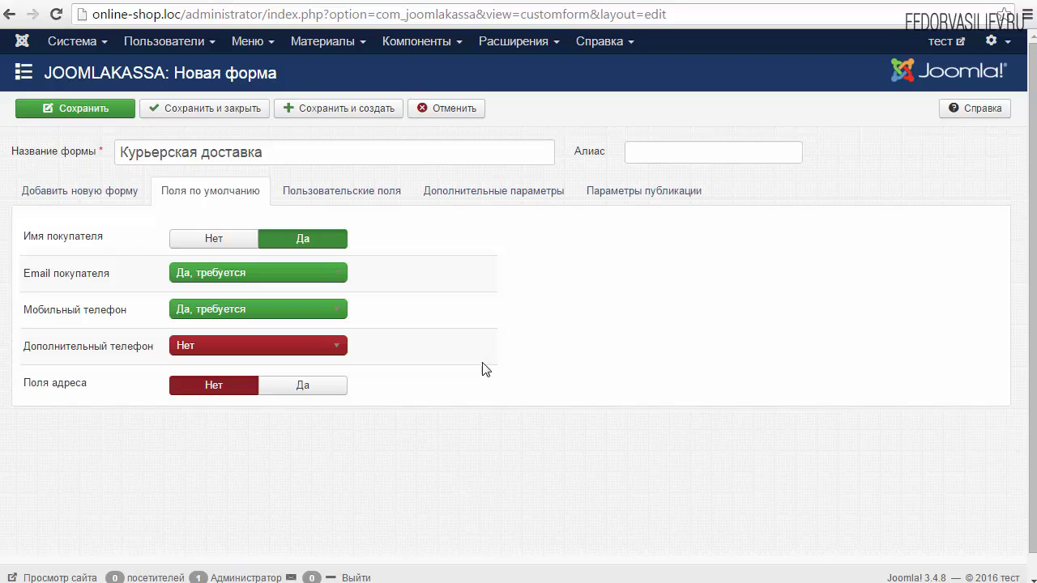
# Set Имя to Нет in the name format of the form's additional parameters.
pyautogui.click(484, 205)
pyautogui.click(333, 301)
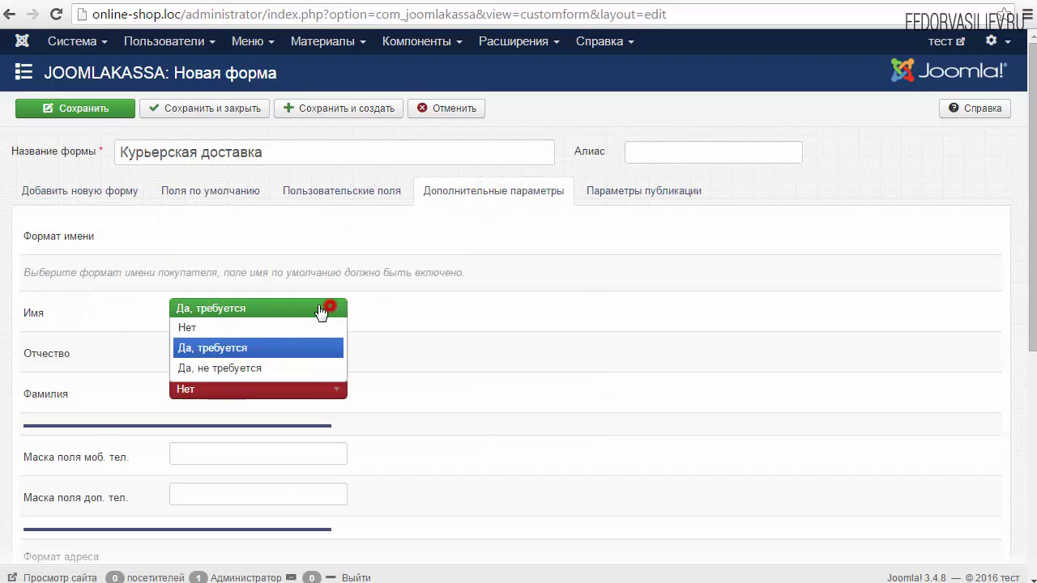
pyautogui.click(271, 327)
# Set Город, Улица, Дом and Квартира to Нет in the form's address format.
pyautogui.scroll(-4, 315, 337)
pyautogui.click(322, 384)
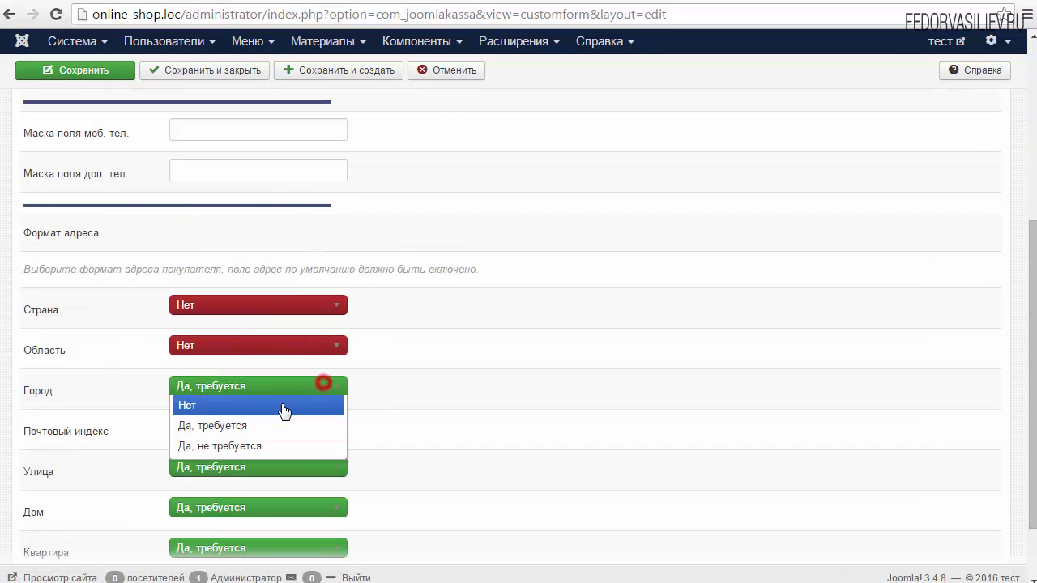
pyautogui.click(281, 405)
pyautogui.click(268, 468)
pyautogui.click(250, 489)
pyautogui.scroll(-1, 394, 379)
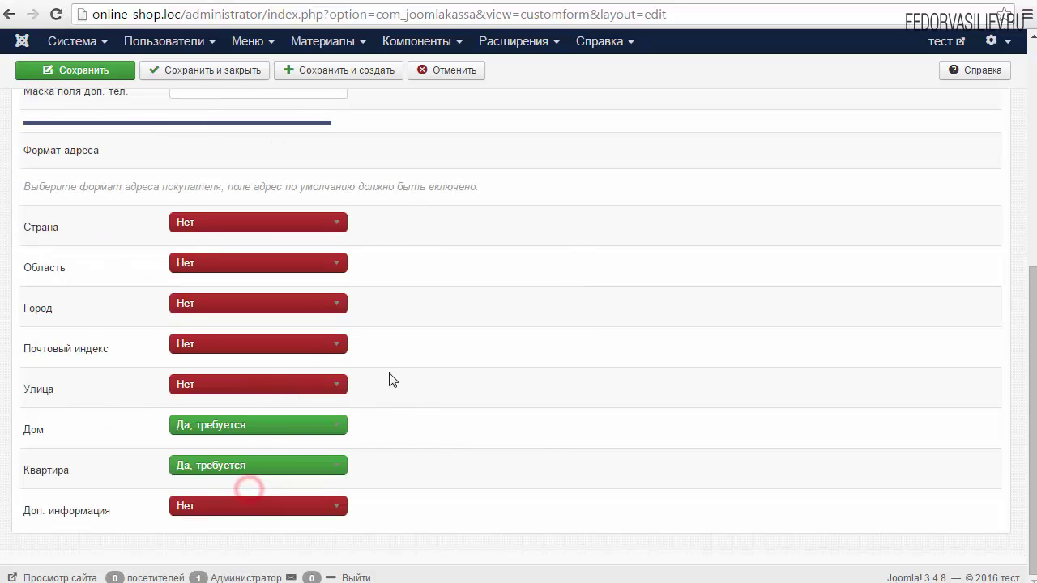
pyautogui.click(298, 439)
pyautogui.click(265, 450)
pyautogui.click(281, 468)
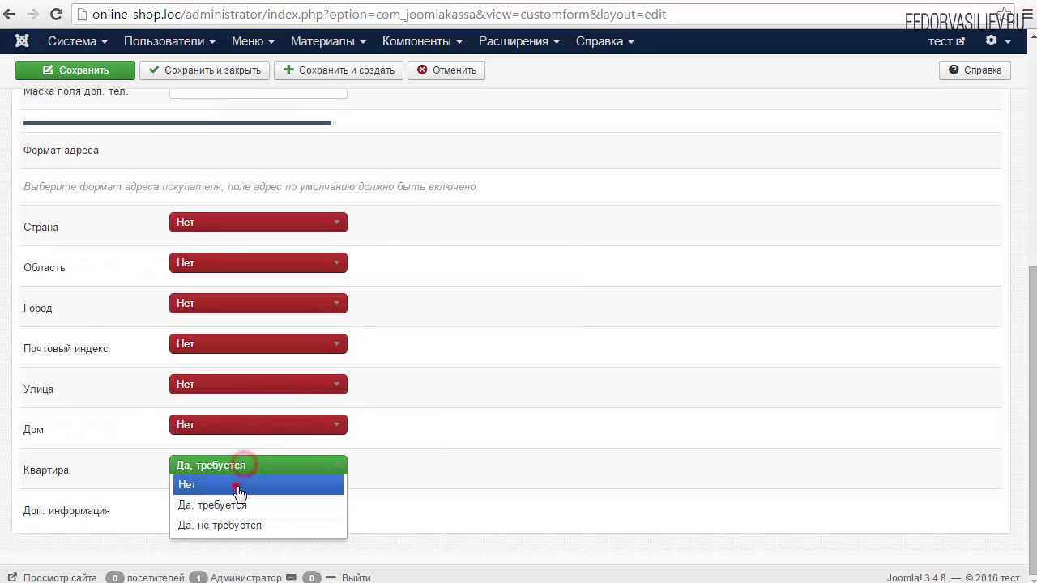
pyautogui.click(235, 486)
# Open the new form's custom fields, and review the custom fields of demomagazin.loc's Курьерская доставка form and the online-shop.loc order page.
pyautogui.scroll(5, 678, 524)
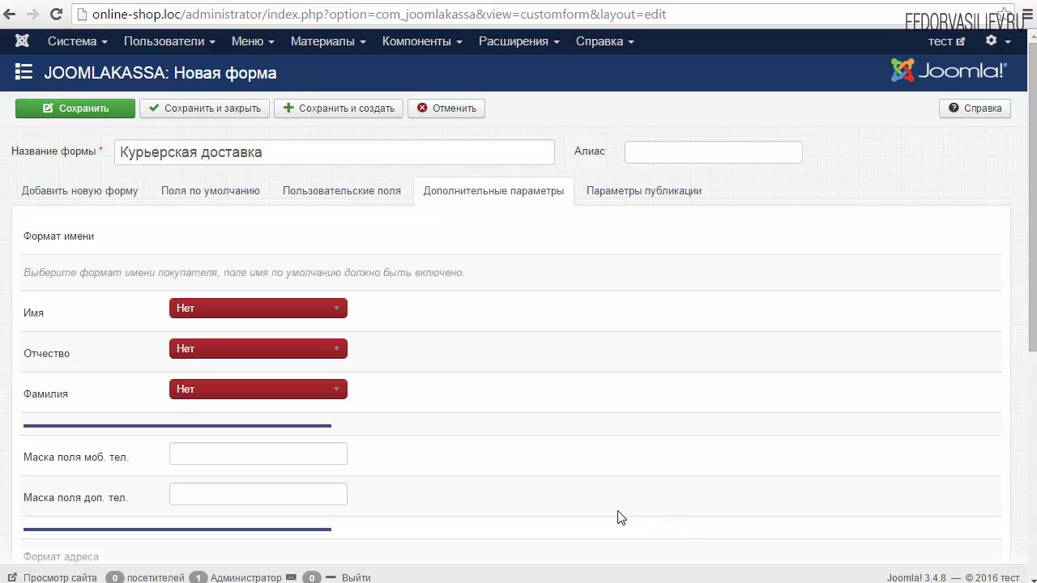
pyautogui.click(332, 196)
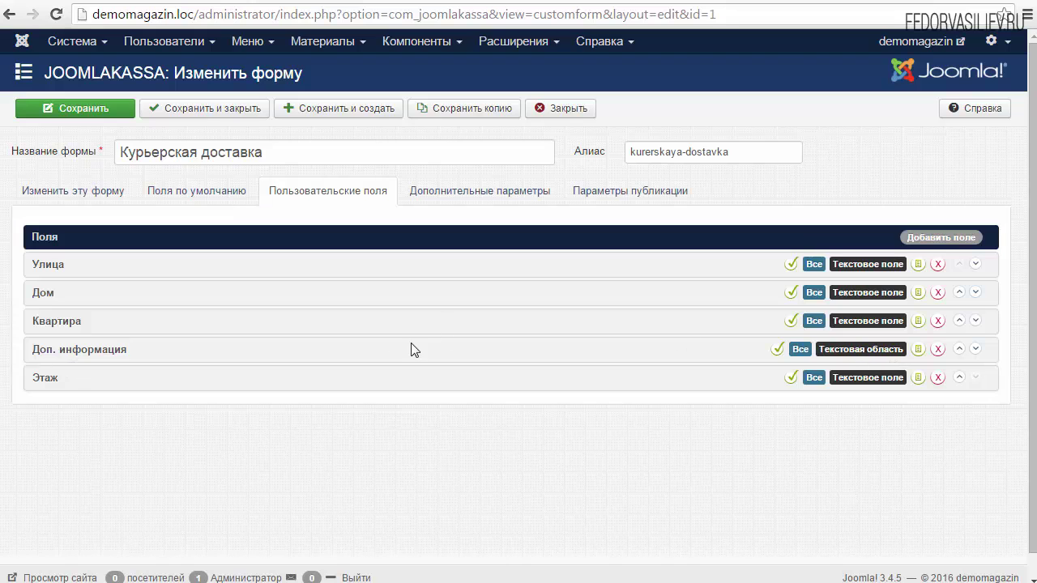
pyautogui.click(400, 2)
pyautogui.scroll(4, 451, 152)
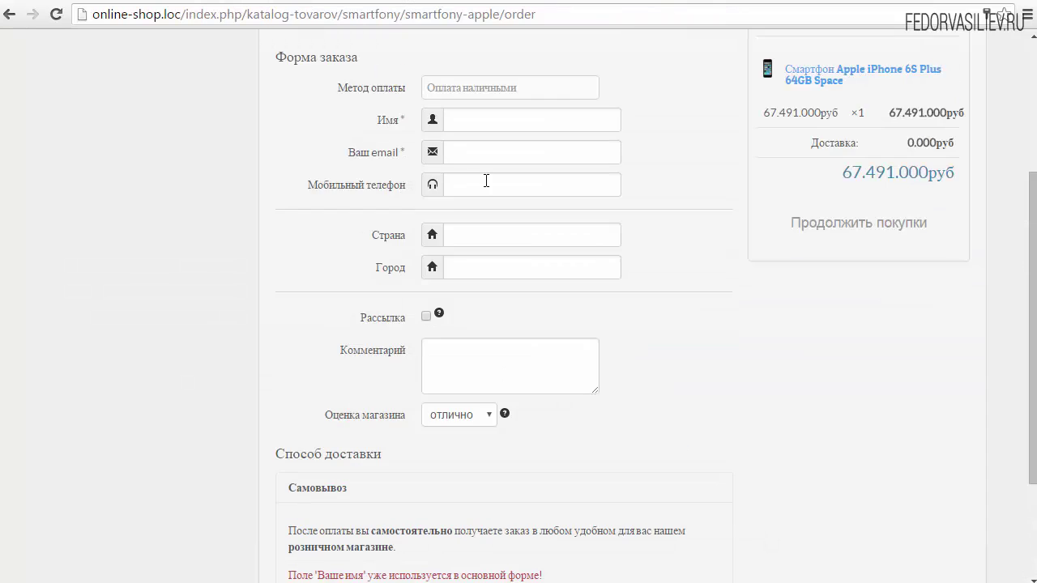
pyautogui.click(418, 2)
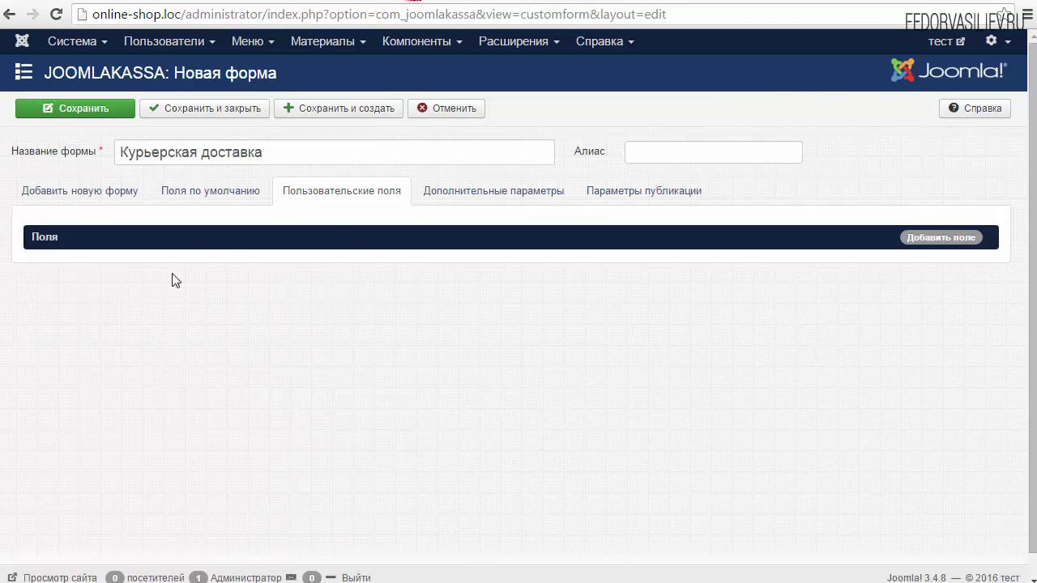
# Add a custom field to the new Курьерская доставка form with the label Улица and the field name Street.
pyautogui.click(233, 239)
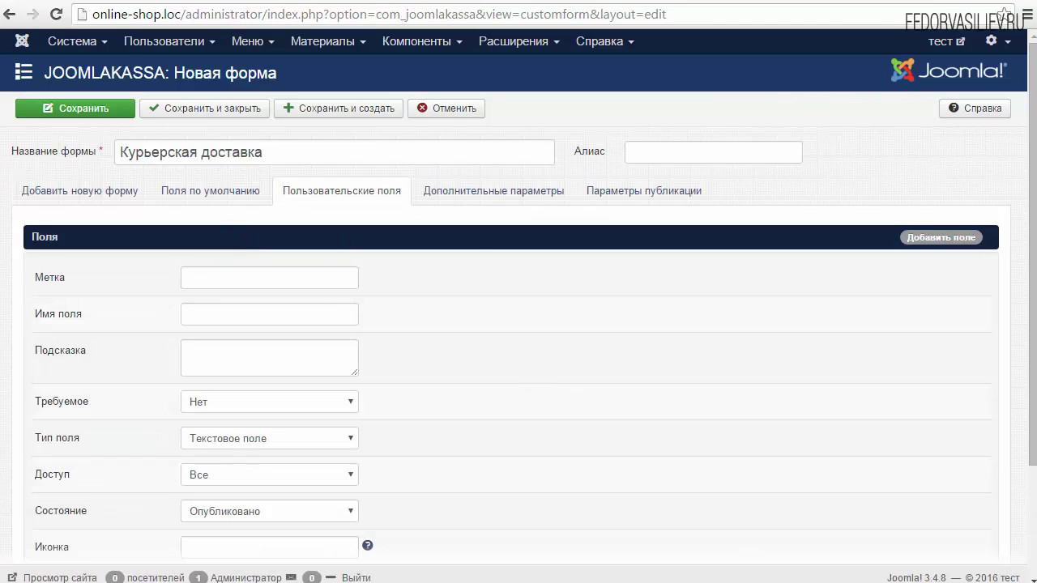
pyautogui.rightClick(212, 276)
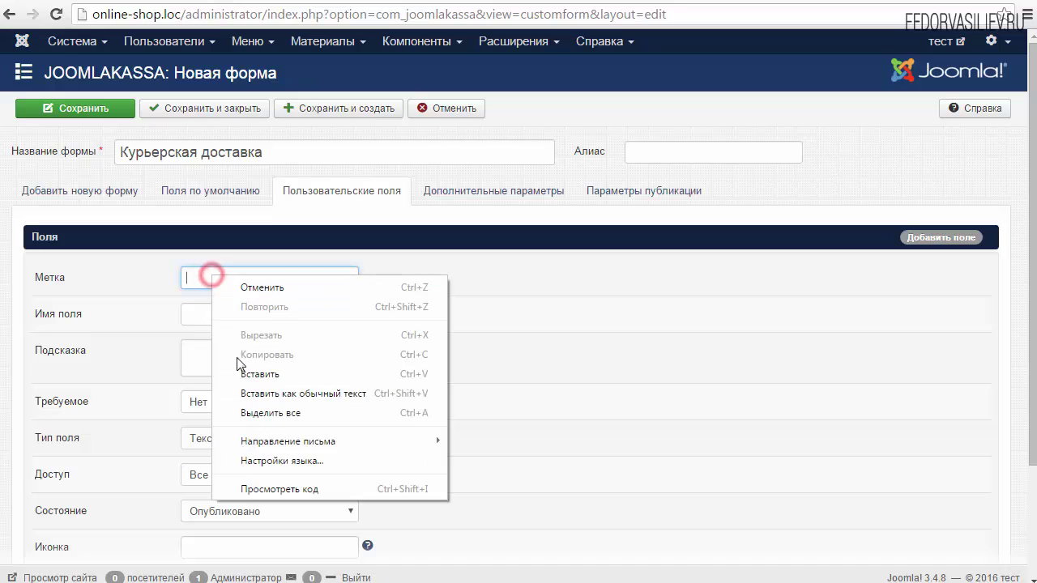
pyautogui.click(272, 372)
pyautogui.click(207, 318)
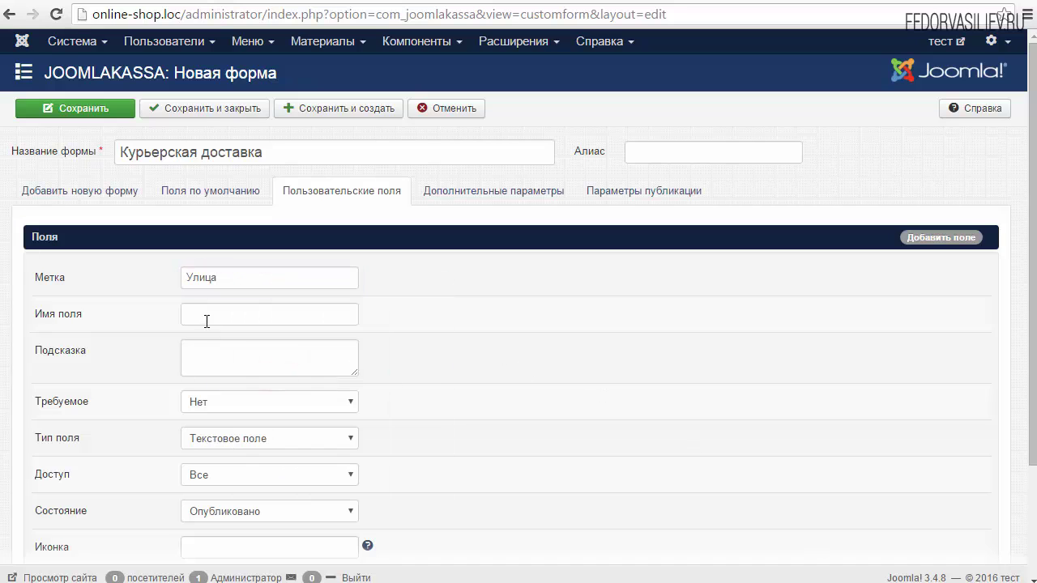
pyautogui.rightClick(208, 321)
pyautogui.click(260, 407)
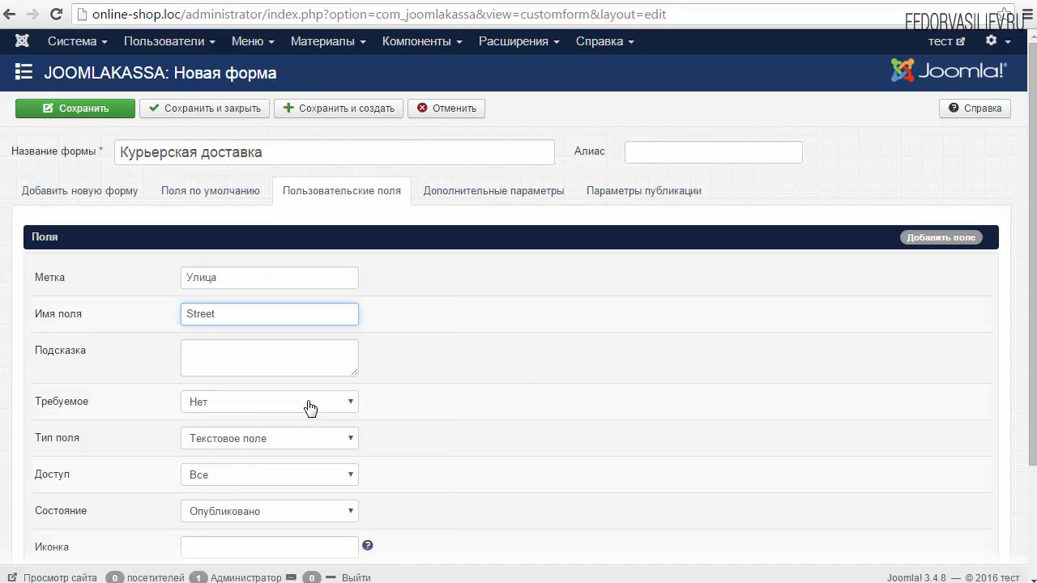
# Set Требуемое to Да for the Улица field, fill in its icon and save the field.
pyautogui.scroll(-3, 308, 407)
pyautogui.click(214, 294)
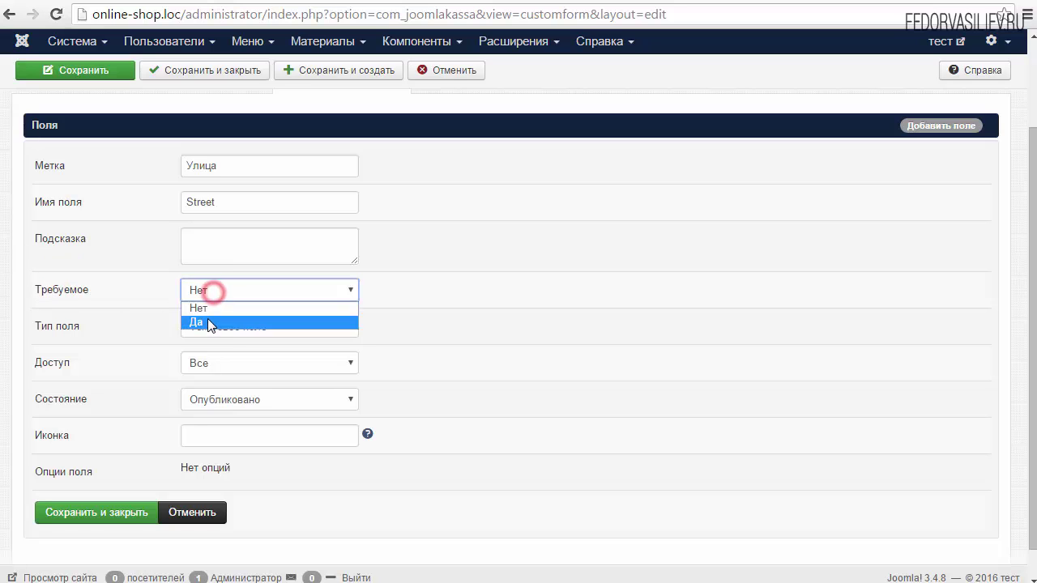
pyautogui.click(208, 320)
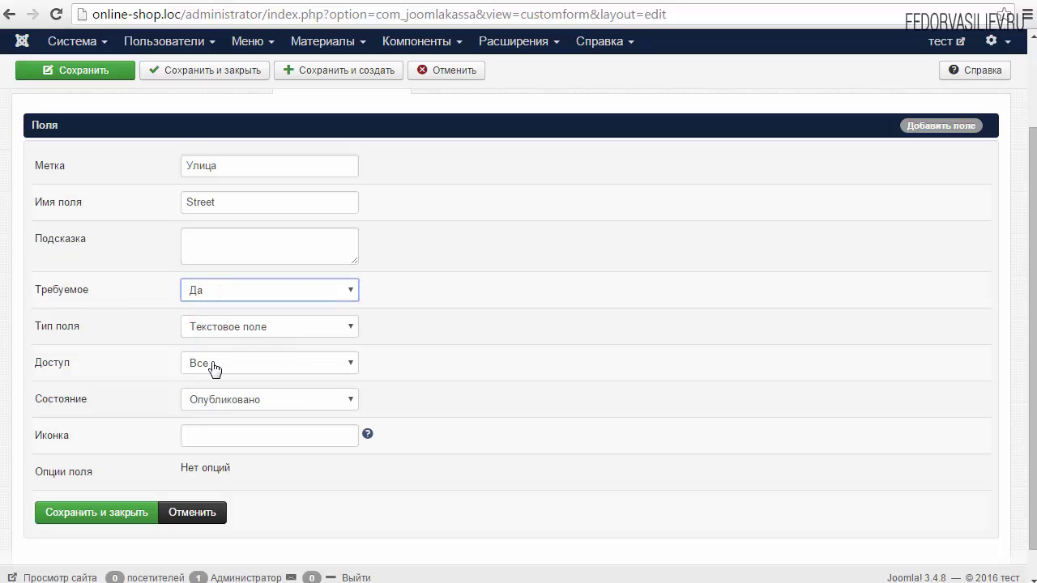
pyautogui.click(231, 435)
pyautogui.rightClick(233, 435)
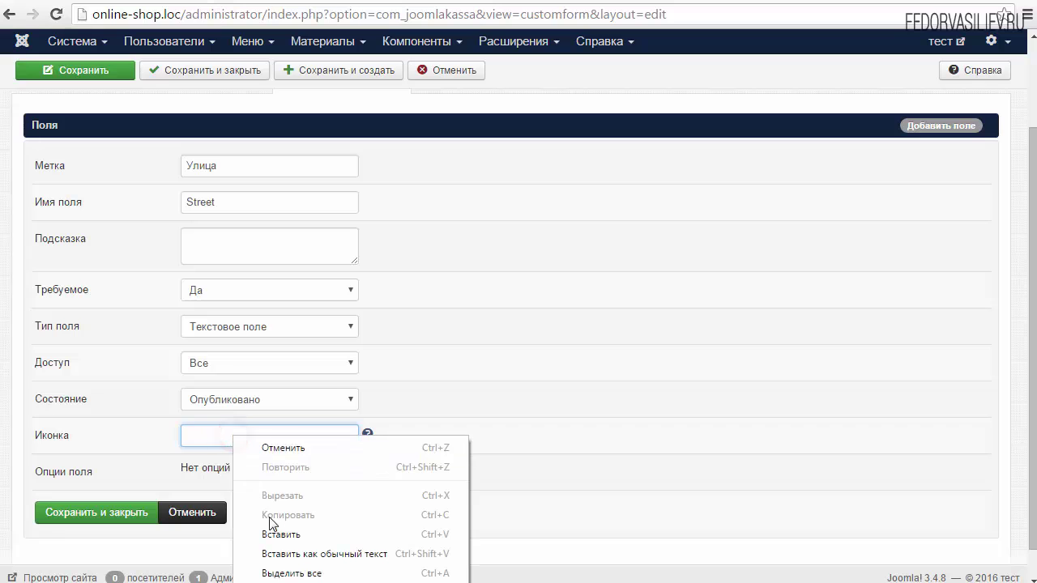
pyautogui.click(287, 531)
pyautogui.click(133, 515)
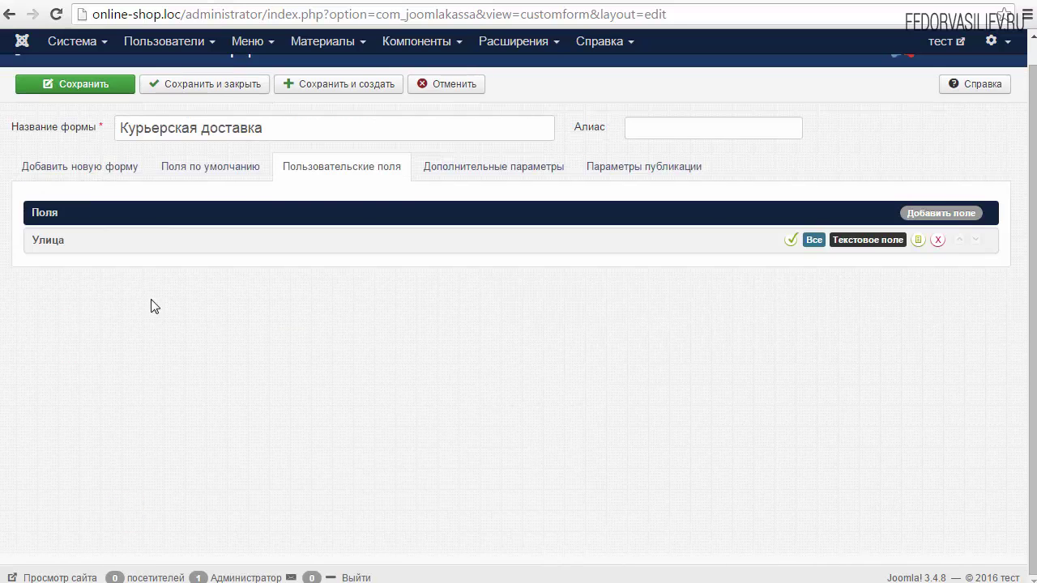
# Add another custom field to the form with the label Дом and the field name home.
pyautogui.click(946, 214)
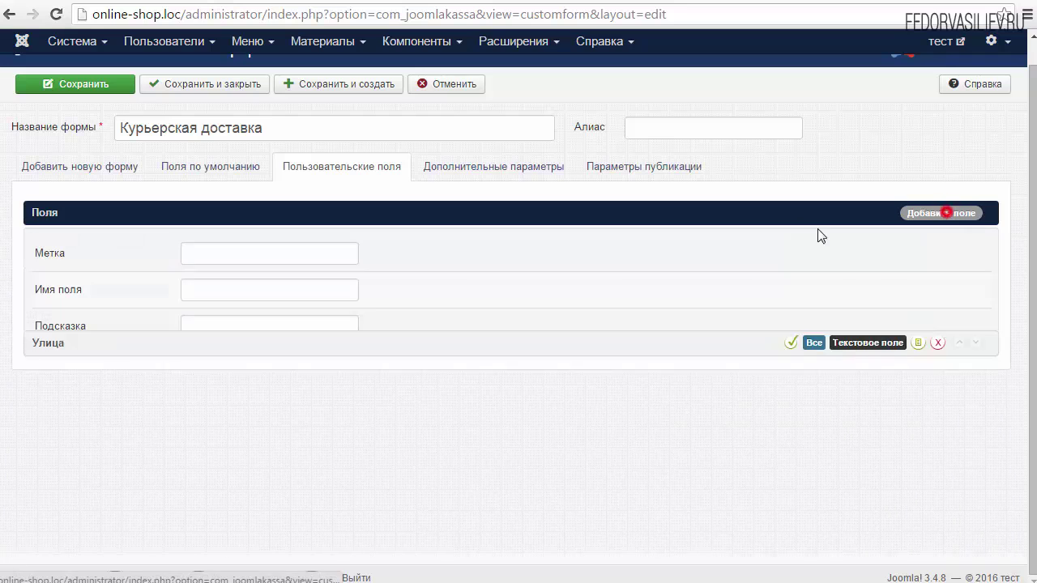
pyautogui.rightClick(235, 251)
pyautogui.click(280, 345)
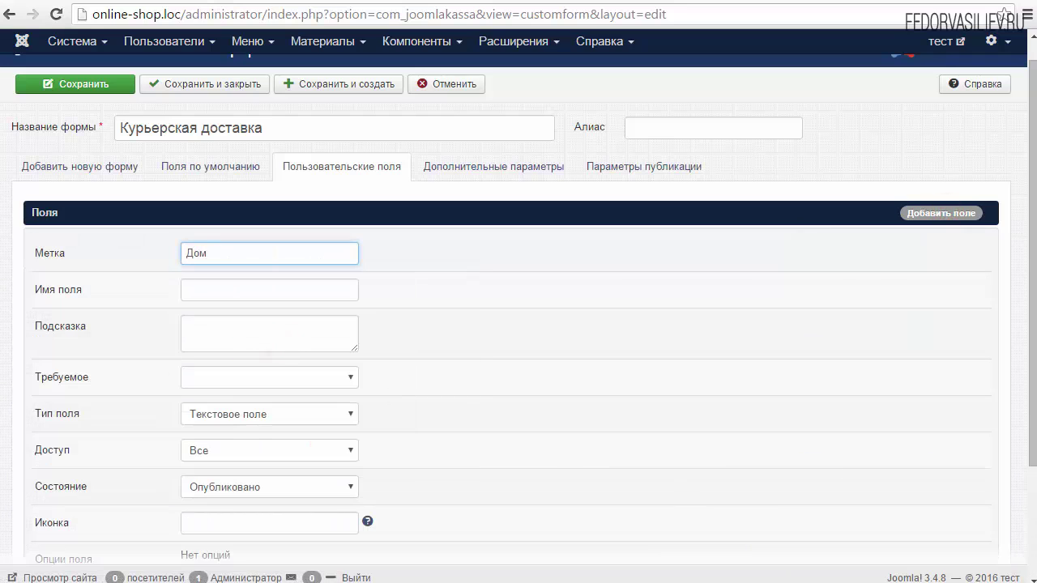
pyautogui.click(228, 295)
pyautogui.rightClick(229, 297)
pyautogui.click(280, 392)
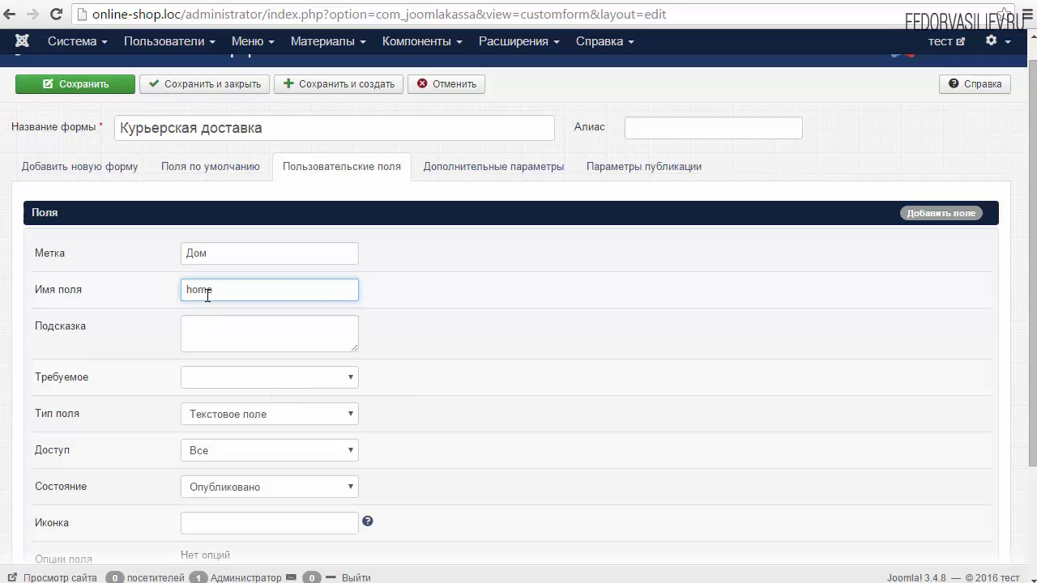
# Set Требуемое to Да for the Дом field, fill in its icon and save the field.
pyautogui.click(213, 380)
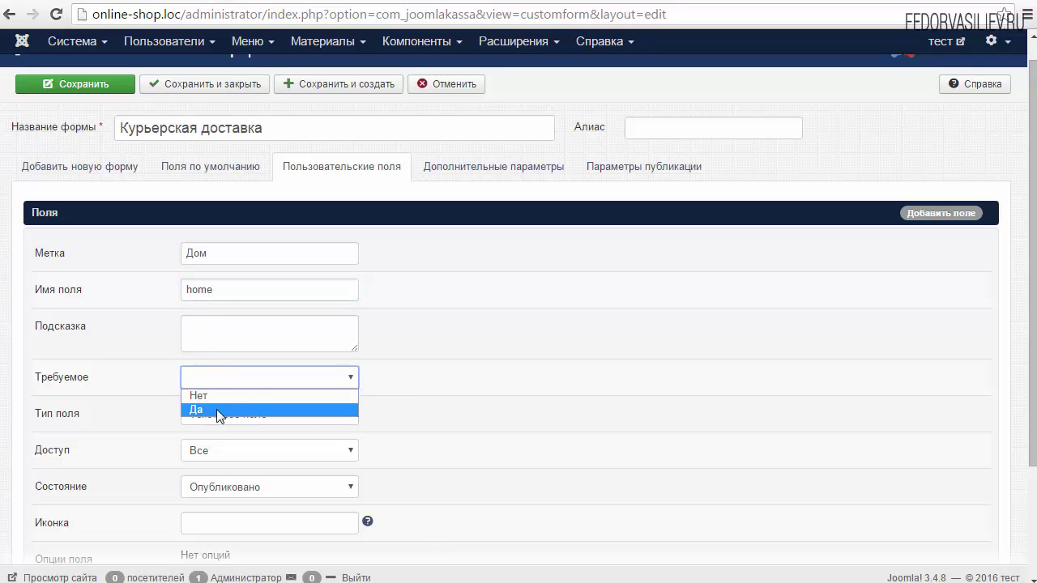
pyautogui.click(217, 409)
pyautogui.scroll(-3, 266, 278)
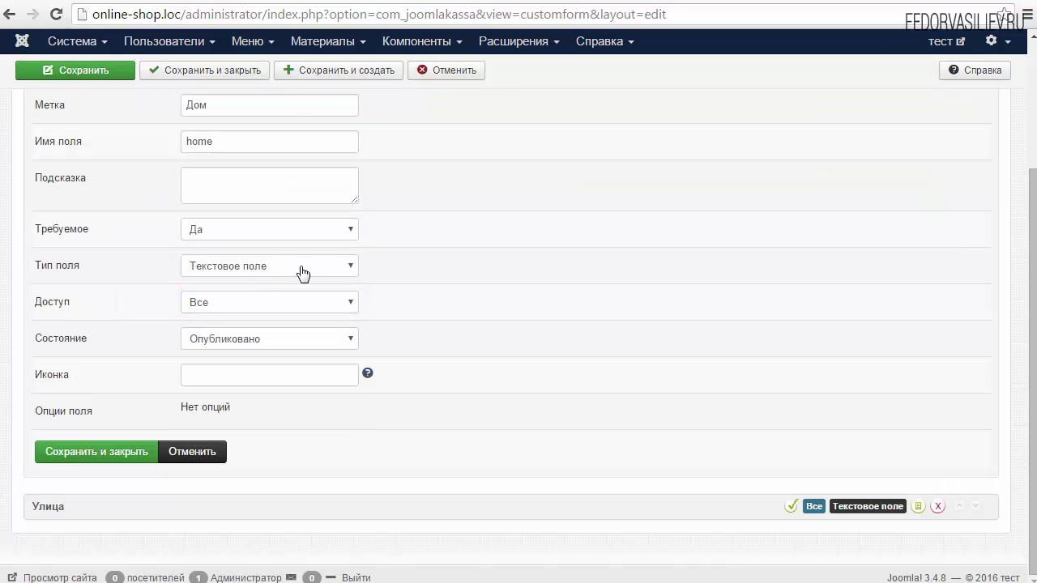
pyautogui.click(209, 370)
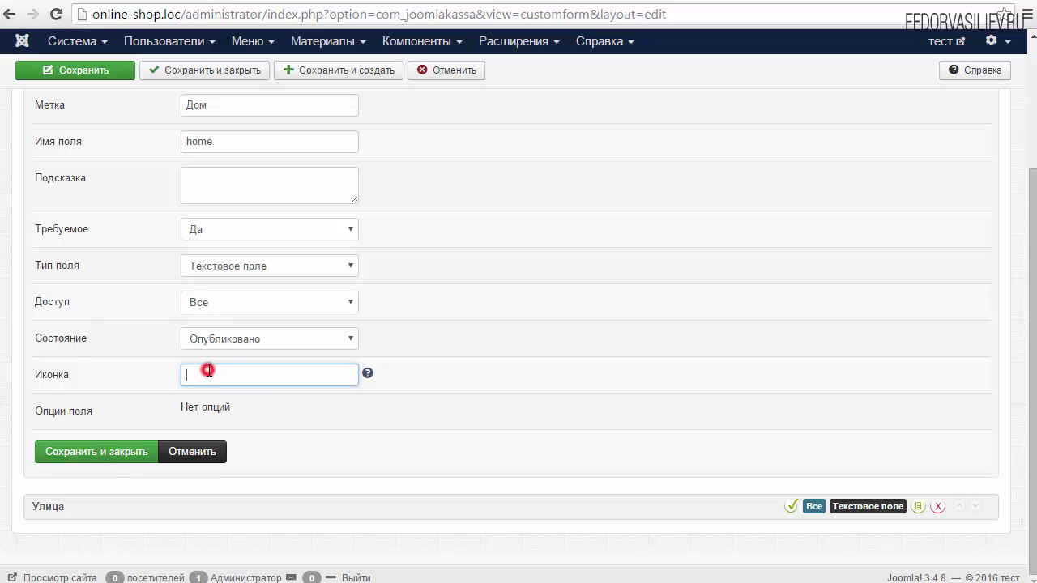
pyautogui.rightClick(209, 373)
pyautogui.click(272, 472)
pyautogui.click(106, 457)
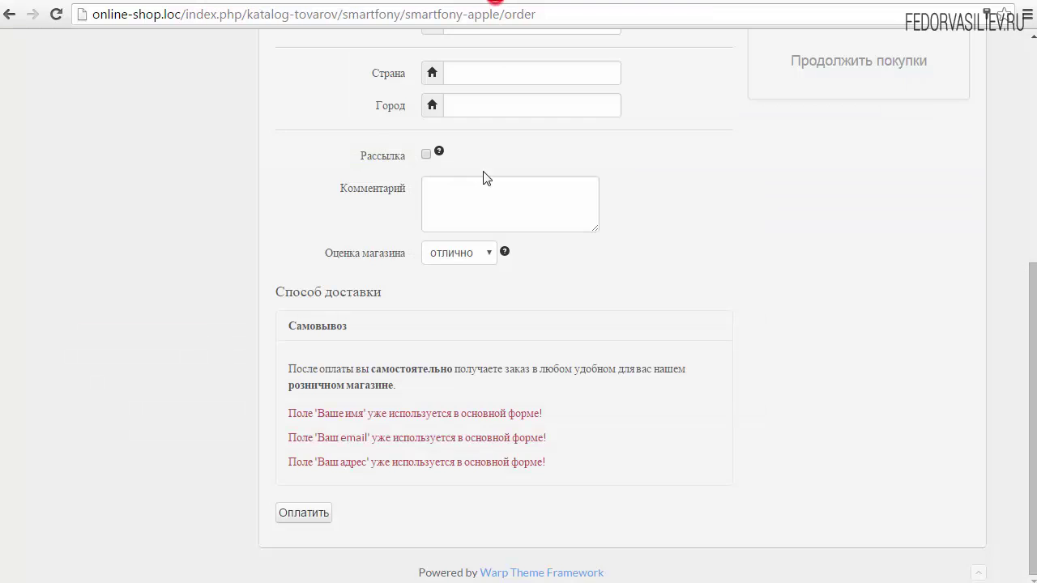
# Look over the shop's order page, then close the Курьерская доставка form and open the JoomlaKassa delivery methods (Поставки).
pyautogui.scroll(3, 527, 266)
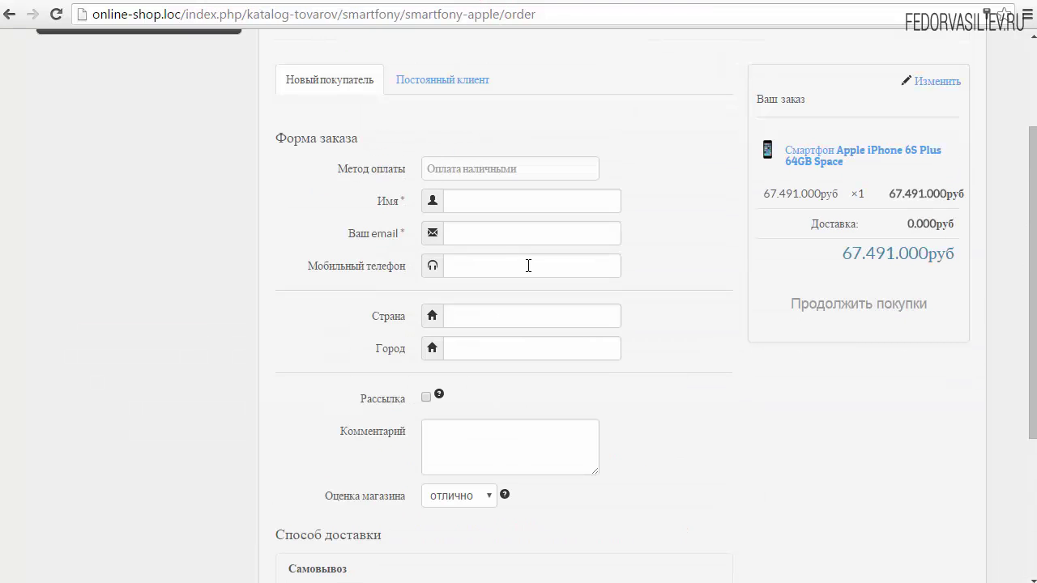
pyautogui.scroll(-2, 528, 266)
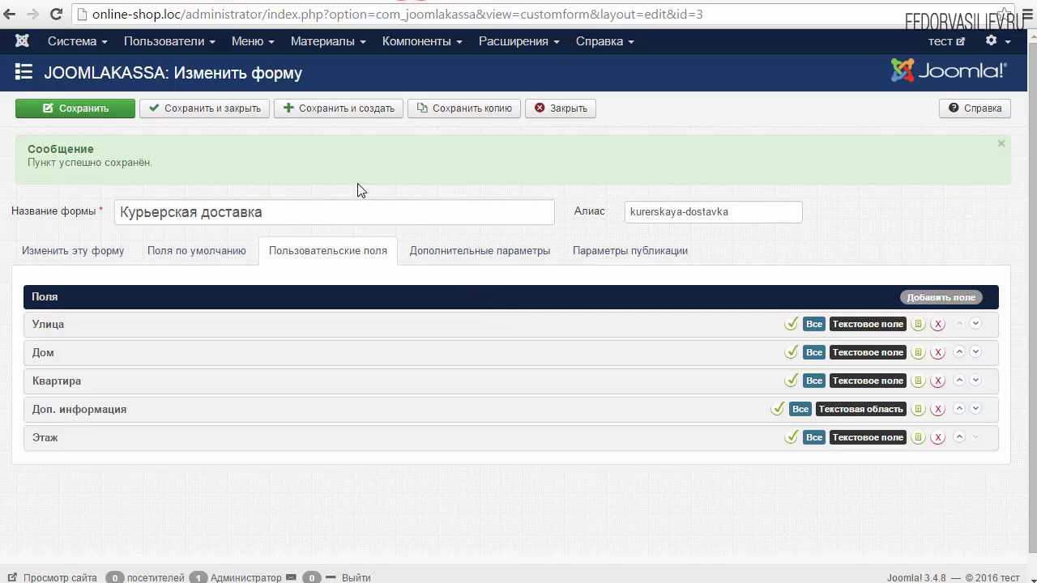
pyautogui.click(561, 108)
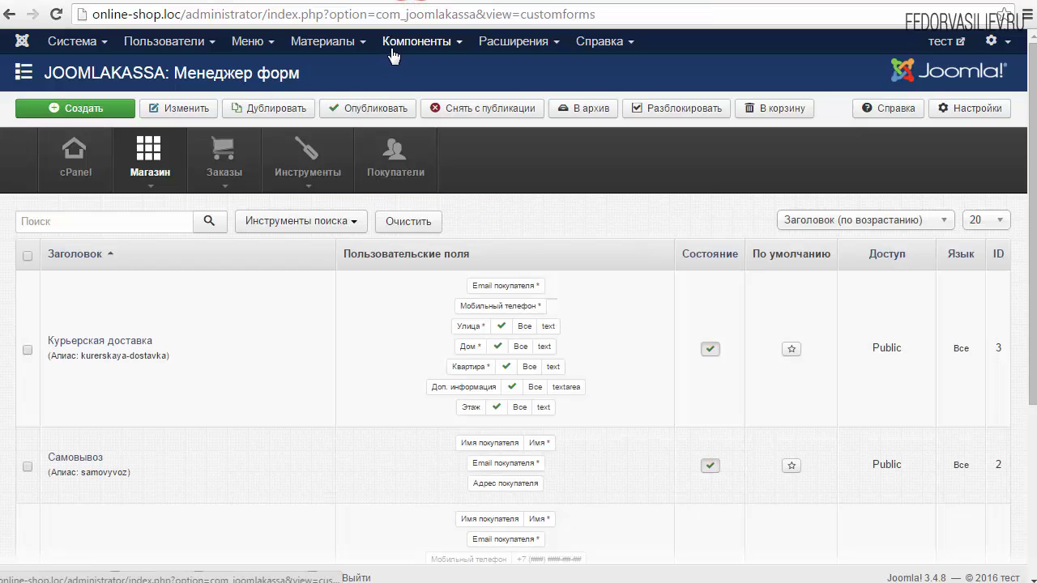
pyautogui.click(393, 50)
pyautogui.moveTo(402, 71)
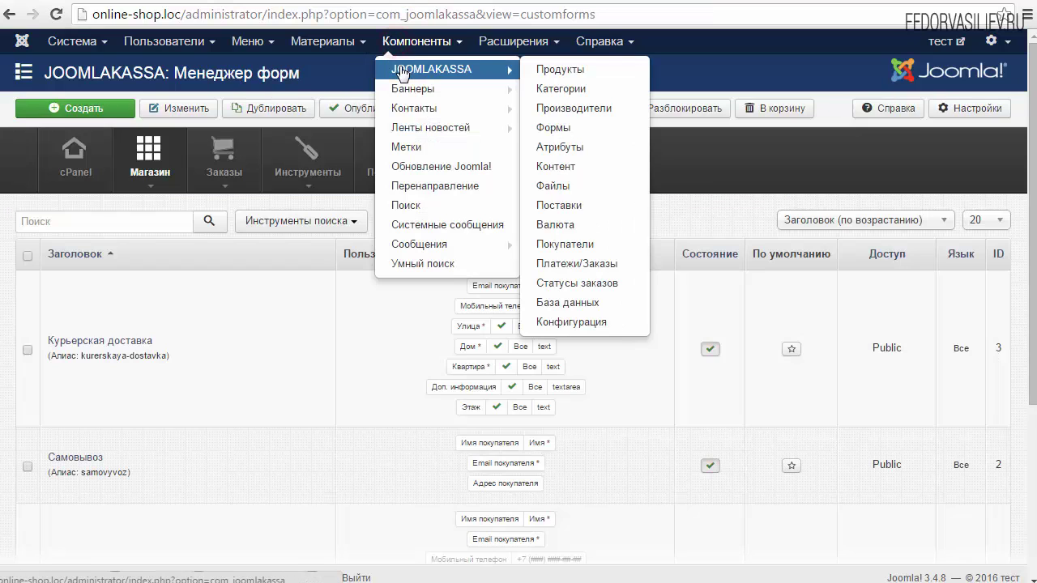
pyautogui.click(564, 205)
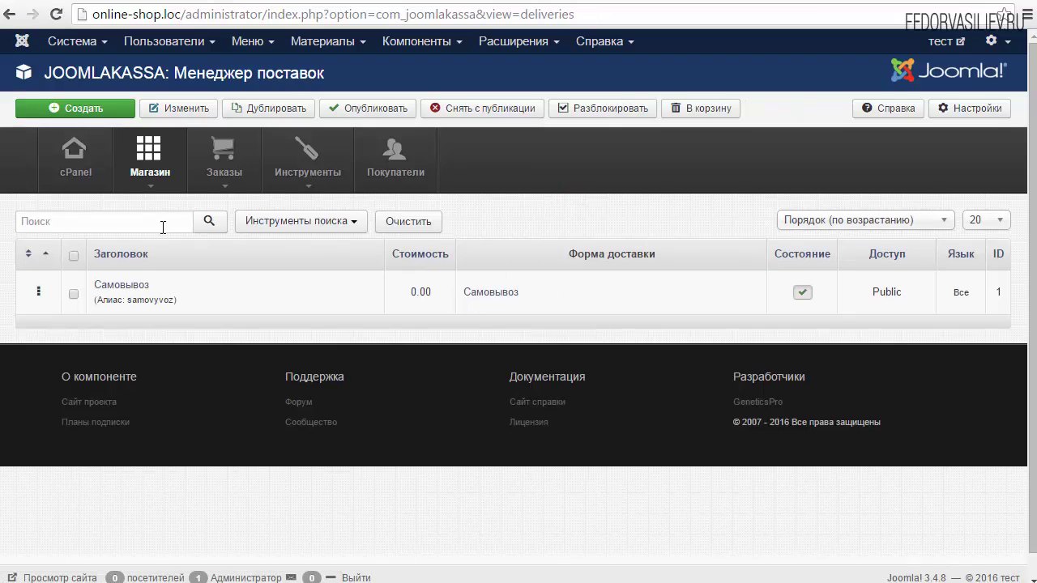
# Create a new delivery method named Курьерская доставка with a delivery cost of 600.
pyautogui.click(106, 109)
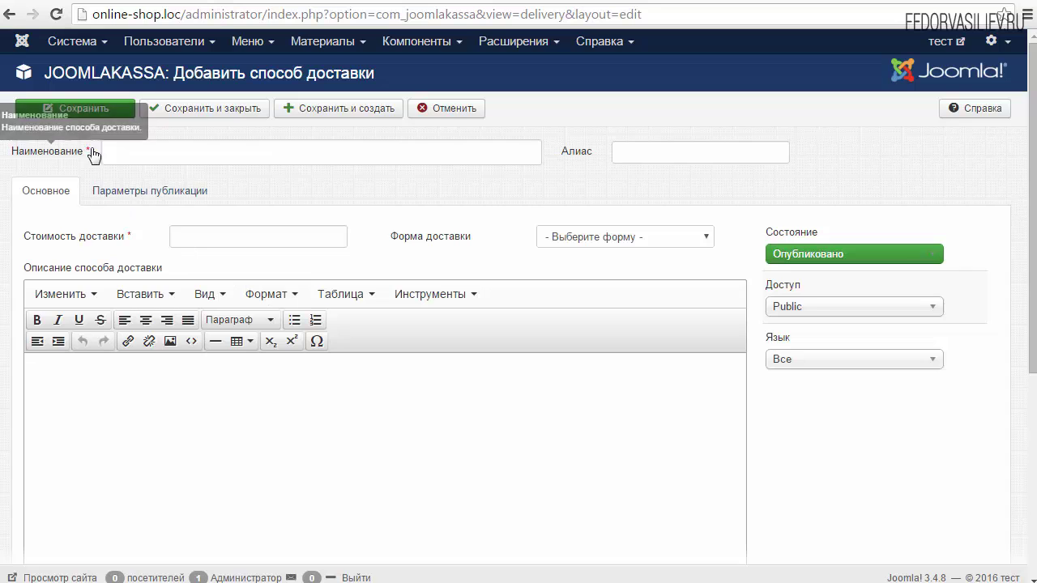
pyautogui.click(134, 152)
pyautogui.rightClick(139, 160)
pyautogui.click(185, 252)
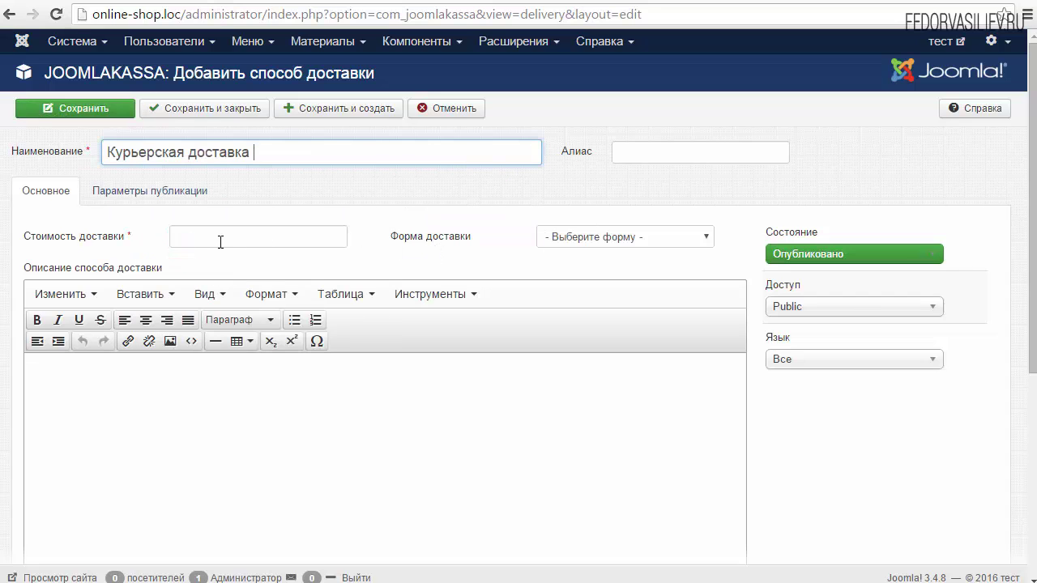
pyautogui.click(220, 241)
pyautogui.write('600')
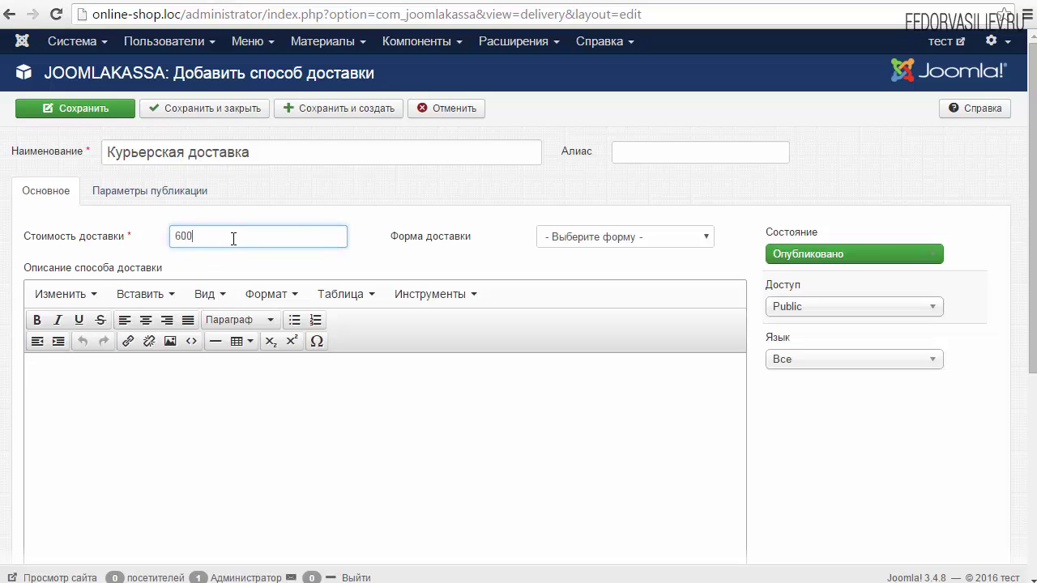
pyautogui.click(317, 205)
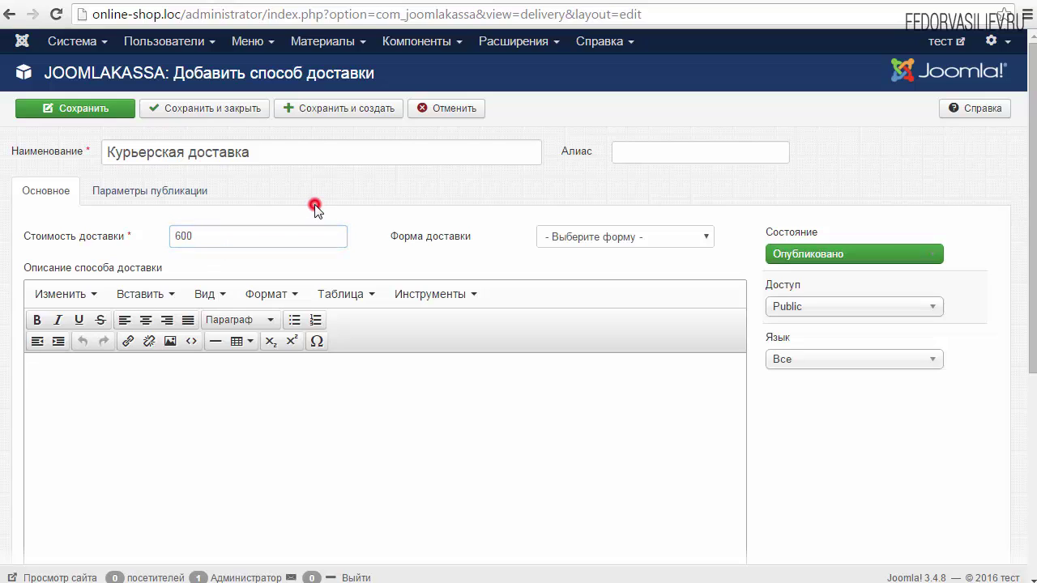
pyautogui.click(210, 235)
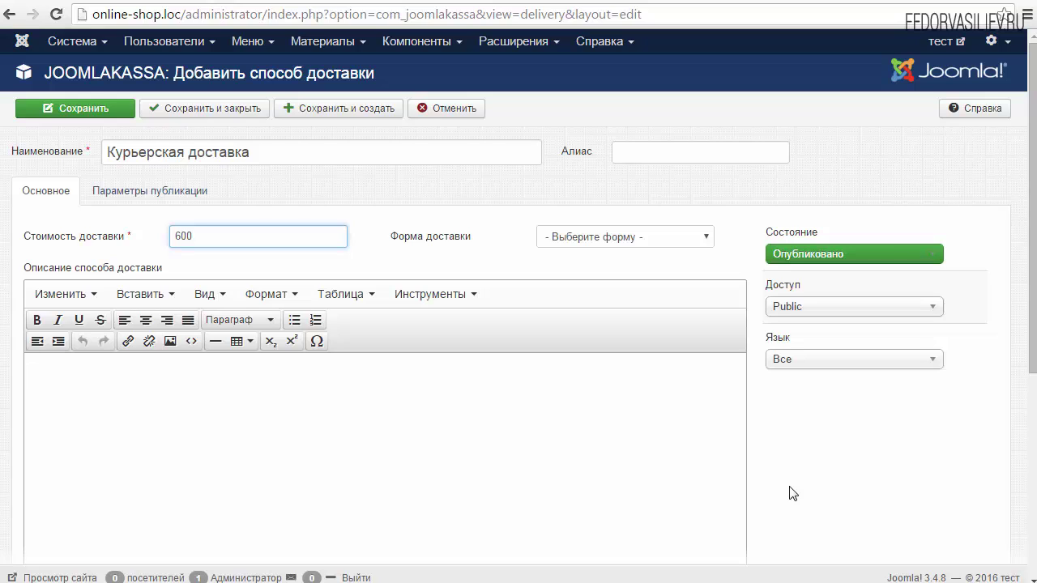
pyautogui.moveTo(194, 236); pyautogui.dragTo(163, 237)
pyautogui.click(205, 233)
pyautogui.doubleClick(220, 234)
pyautogui.click(211, 235)
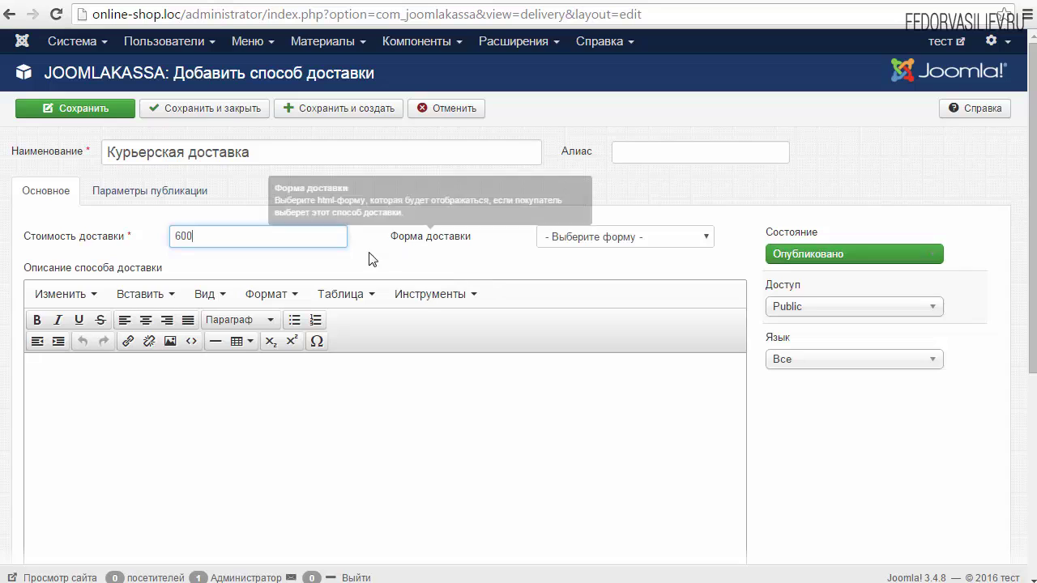
# Set the delivery form of the new method to Курьерская доставка.
pyautogui.click(584, 241)
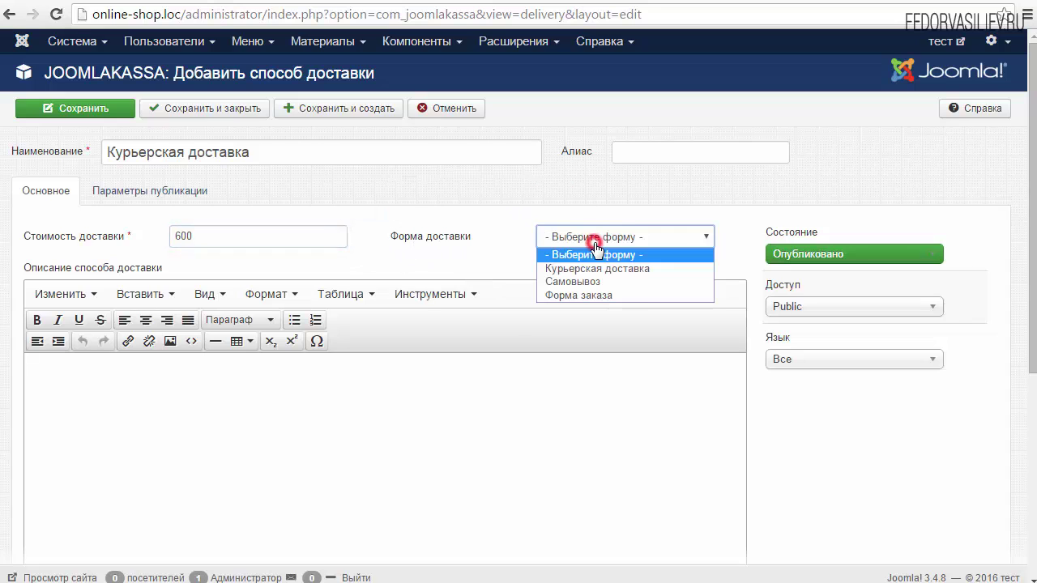
pyautogui.click(632, 269)
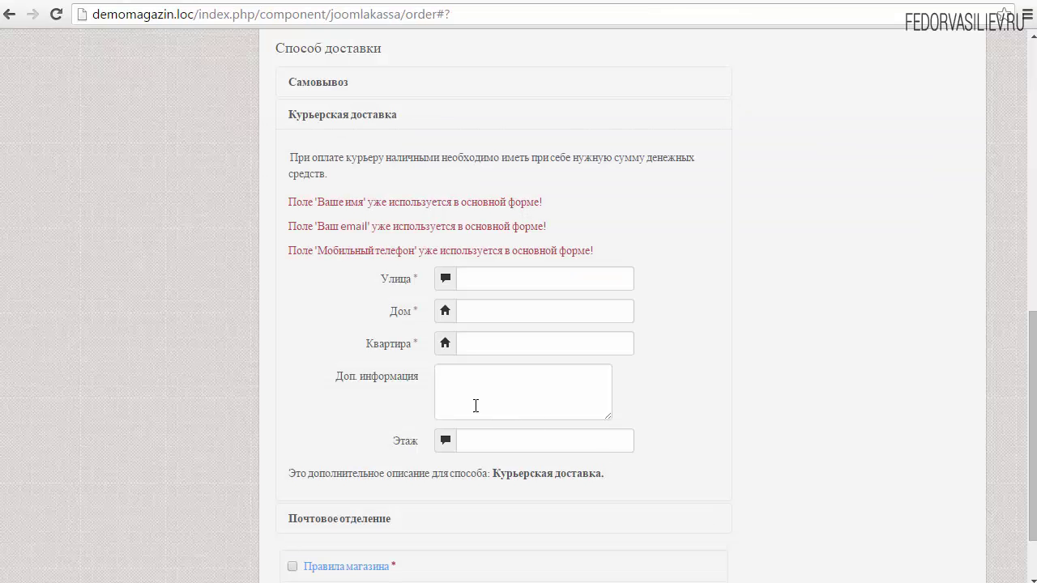
# Copy the description about paying the courier in cash from the Курьерская доставка section of the demomagazin.loc order page.
pyautogui.tripleClick(332, 172)
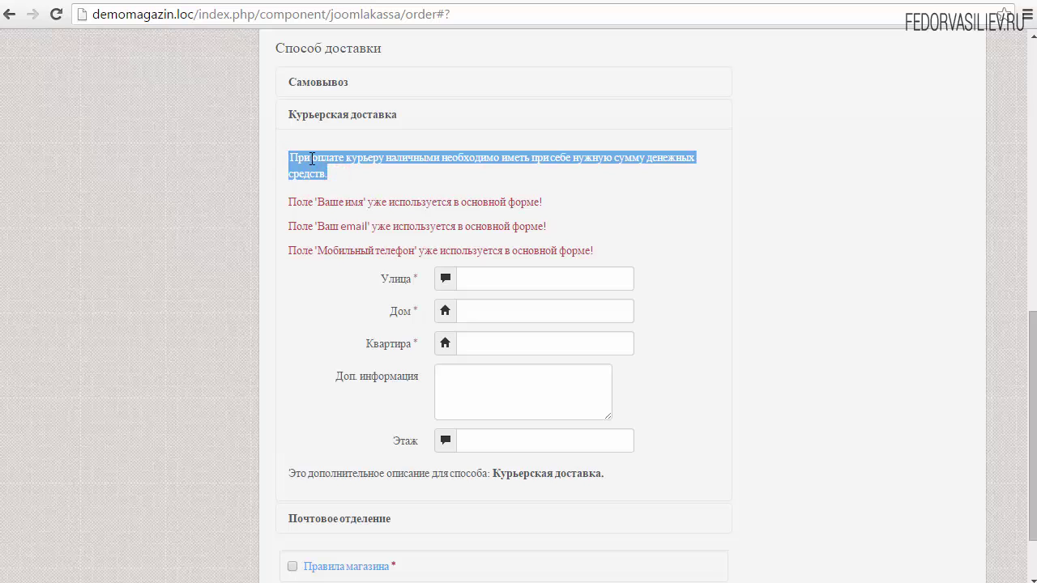
pyautogui.click(502, 282)
pyautogui.click(494, 315)
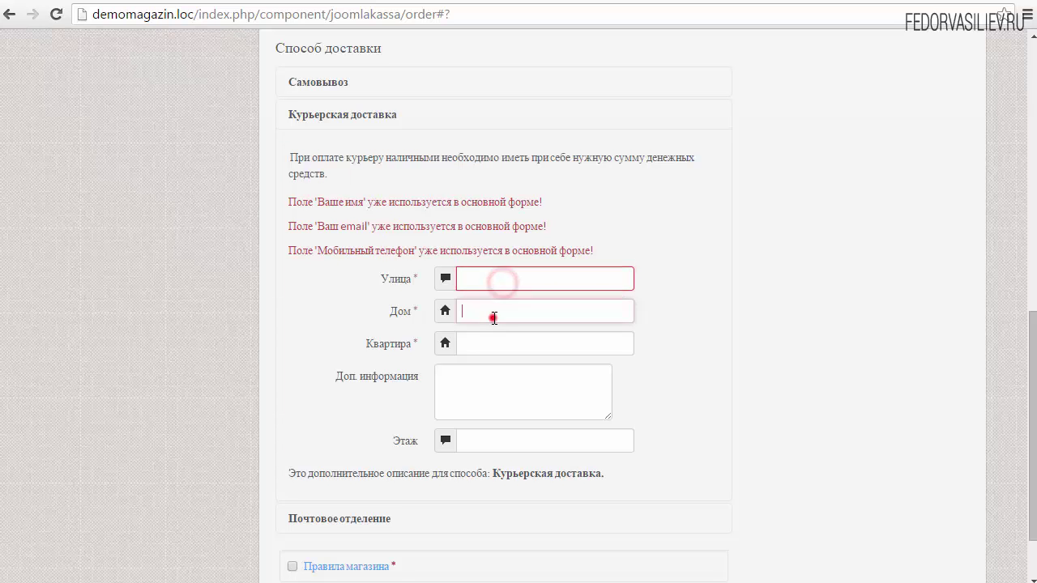
pyautogui.tripleClick(329, 172)
pyautogui.hotkey('ctrl', 'c')
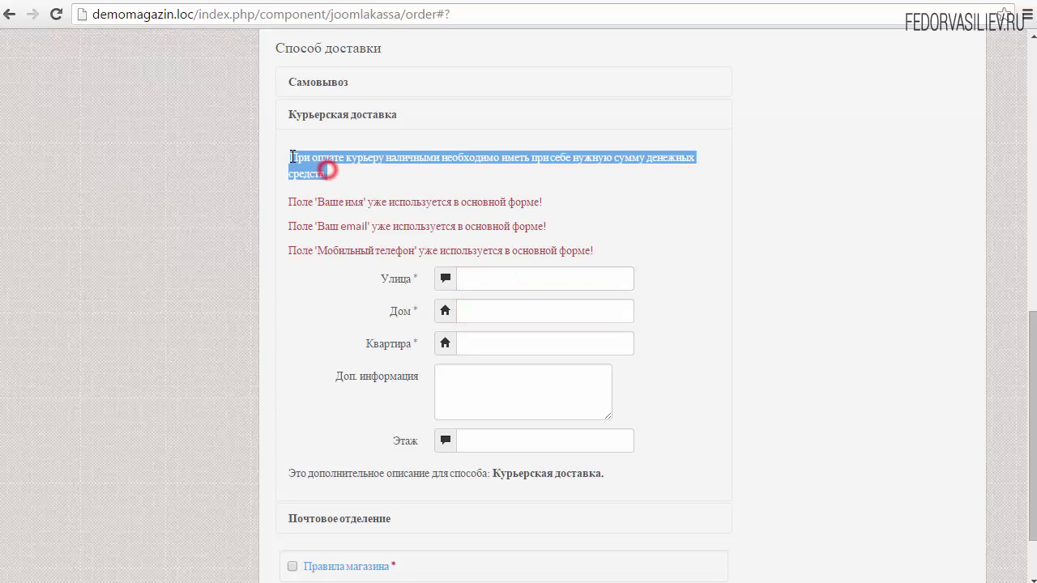
# Paste the copied courier payment text into the new delivery method's description and save the method.
pyautogui.click(359, 0)
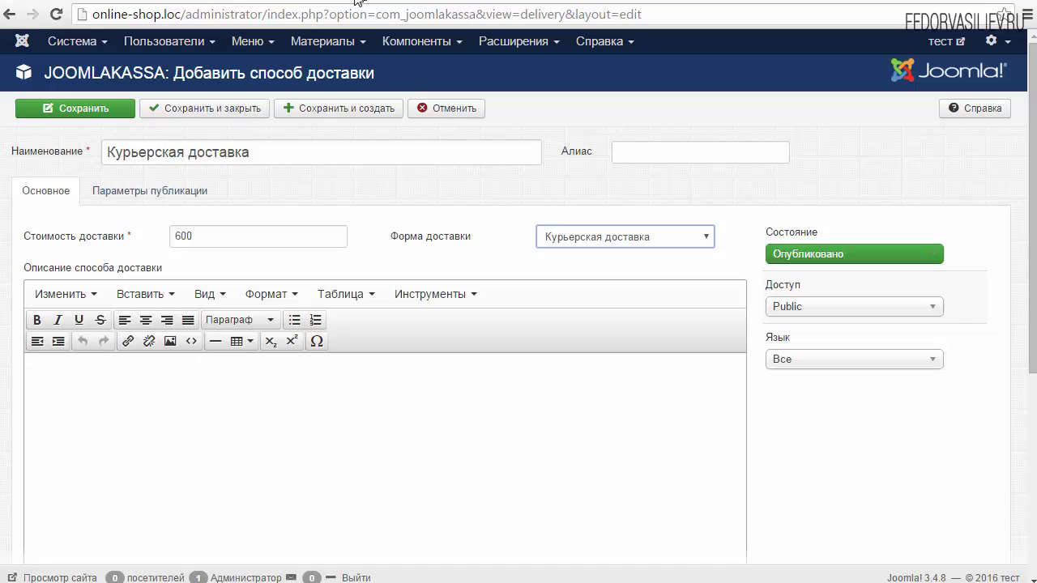
pyautogui.click(104, 394)
pyautogui.scroll(-2, 121, 381)
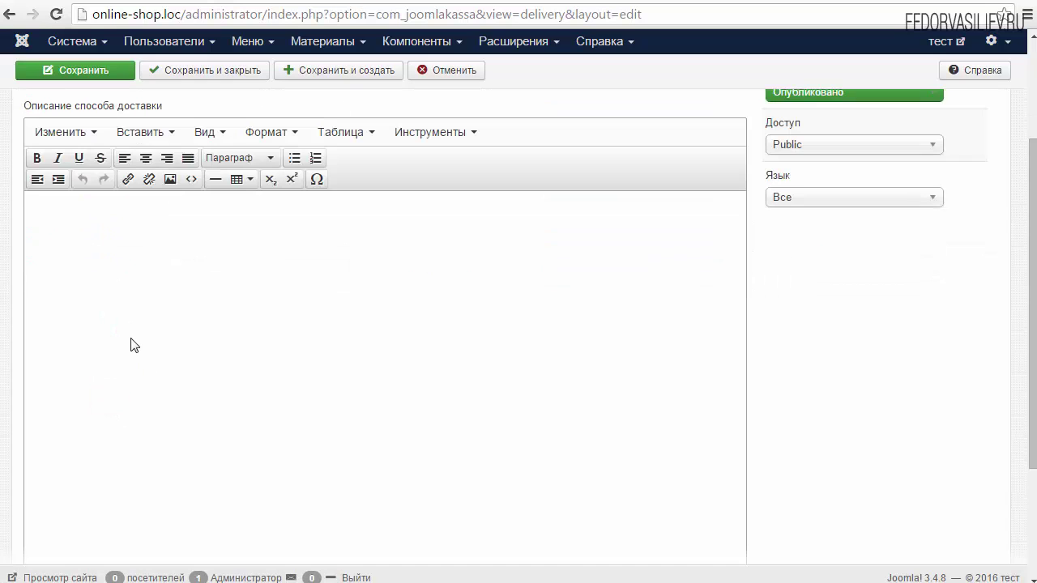
pyautogui.hotkey('ctrl', 'v')
pyautogui.scroll(2, 110, 273)
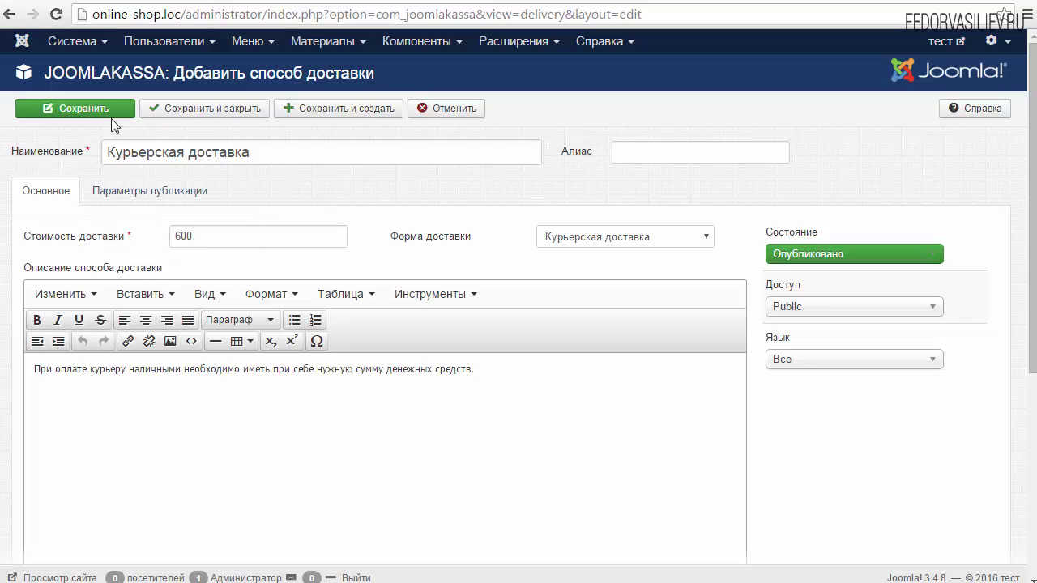
pyautogui.click(109, 106)
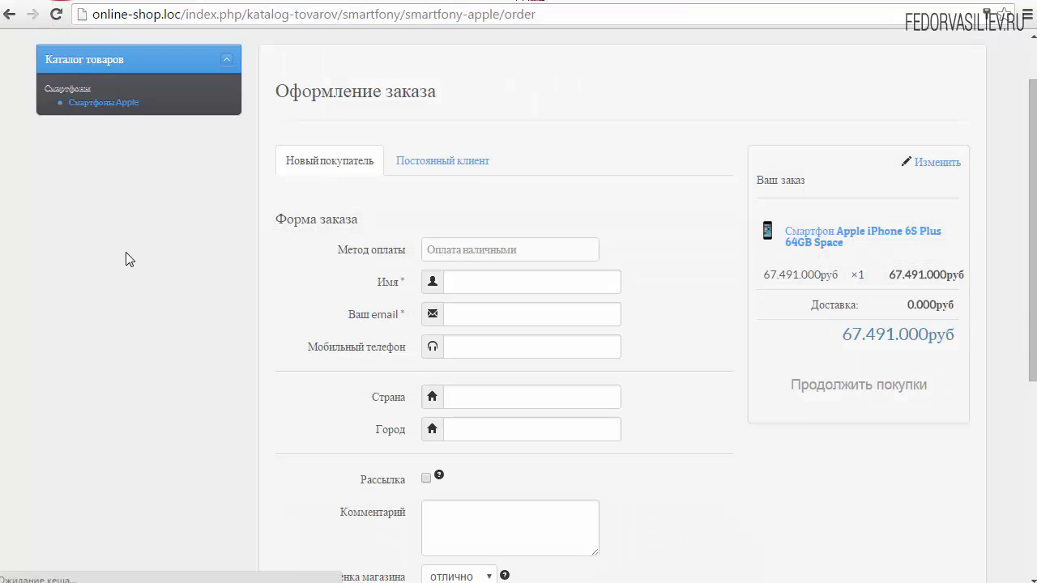
# Expand Курьерская доставка on the online-shop.loc order page and check its description, address fields and effect on the order summary.
pyautogui.scroll(-4, 128, 255)
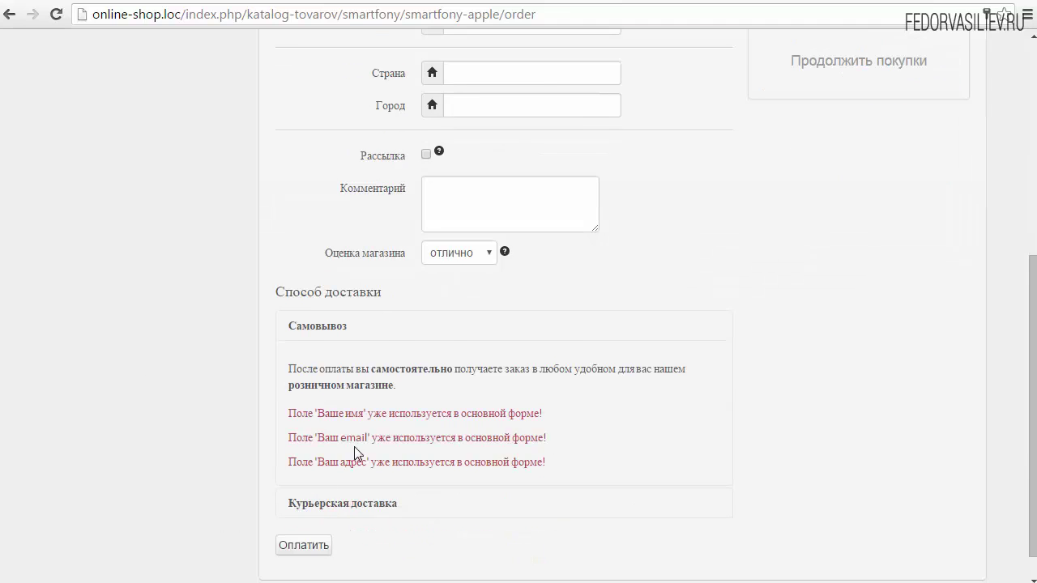
pyautogui.scroll(-1, 300, 421)
pyautogui.click(328, 477)
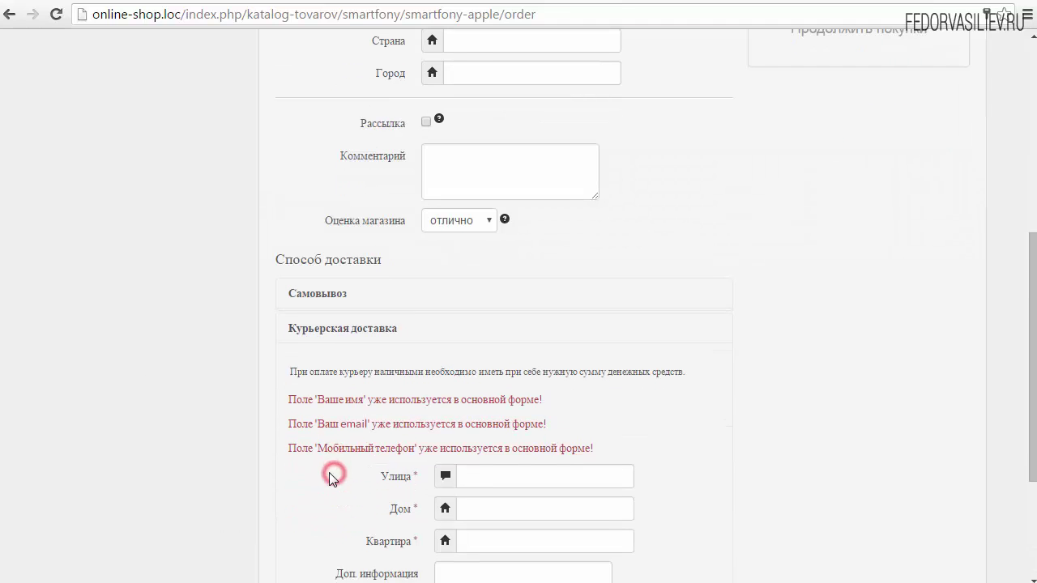
pyautogui.scroll(-2, 300, 267)
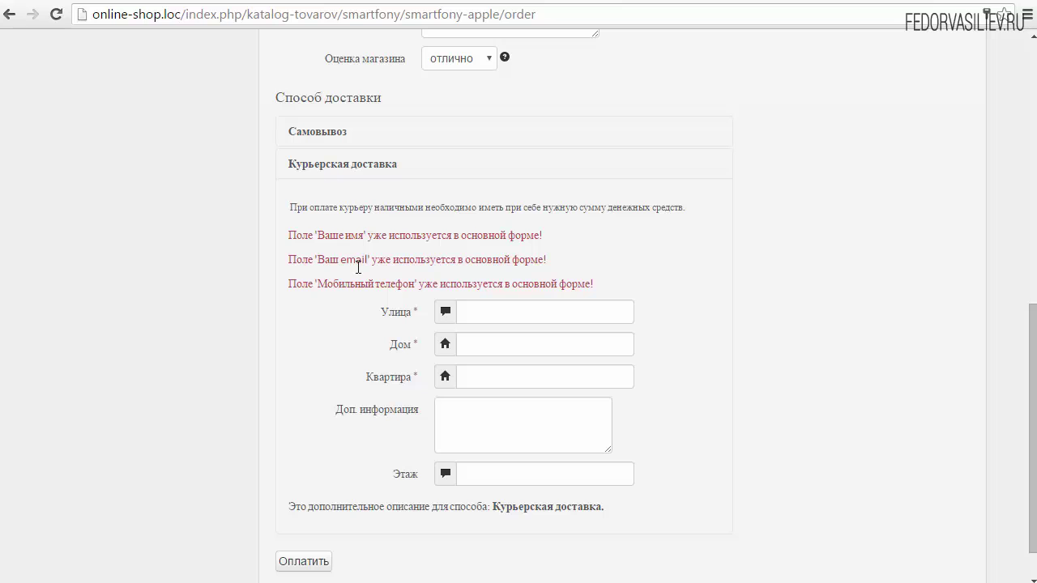
pyautogui.moveTo(292, 208); pyautogui.dragTo(686, 208)
pyautogui.click(643, 203)
pyautogui.scroll(4, 335, 370)
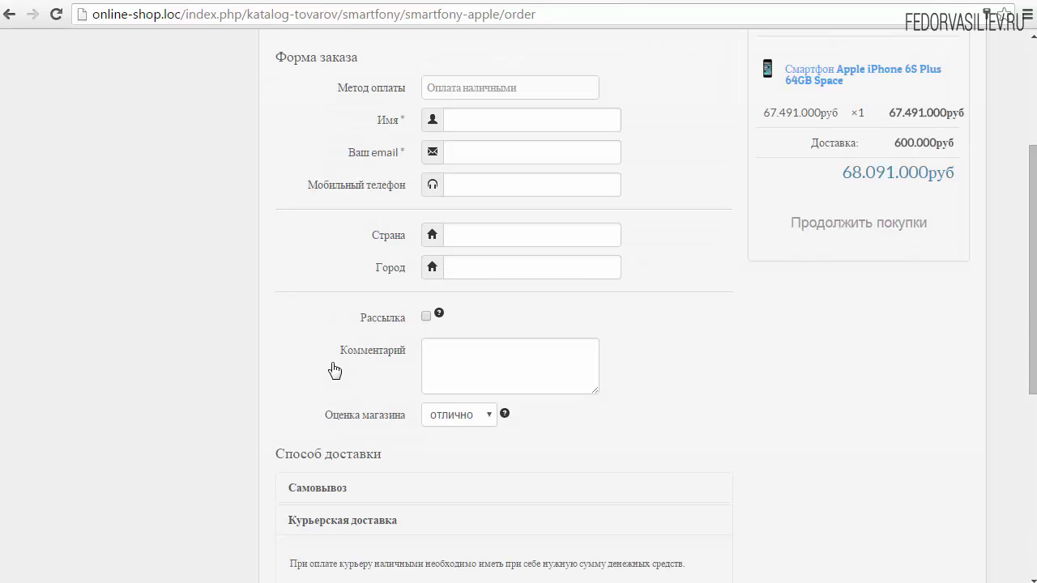
pyautogui.scroll(-3, 335, 324)
pyautogui.scroll(6, 335, 357)
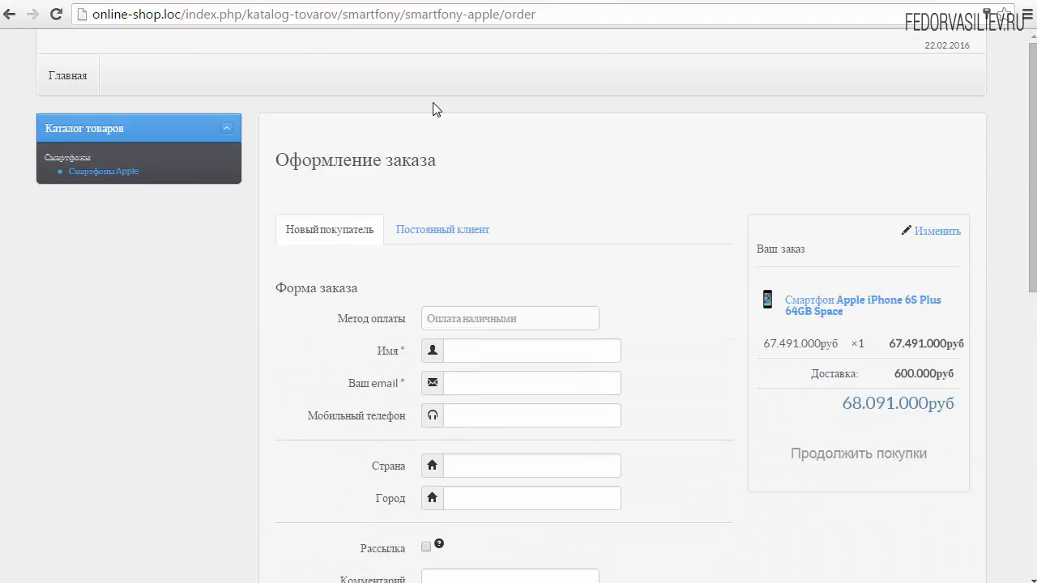
pyautogui.scroll(-4, 566, 217)
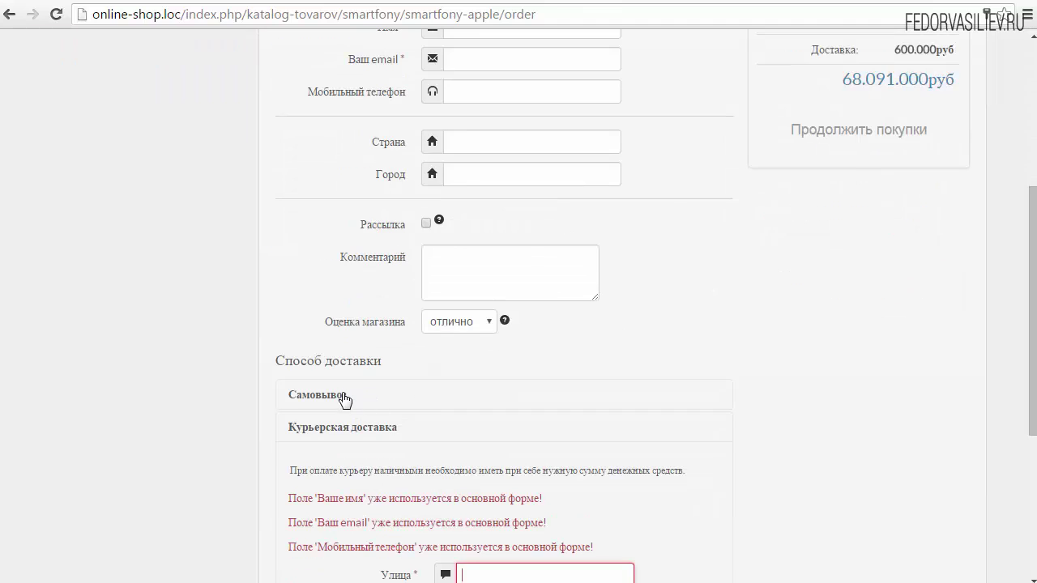
# Select Самовывоз as the delivery method and check the delivery cost in the order summary.
pyautogui.click(341, 397)
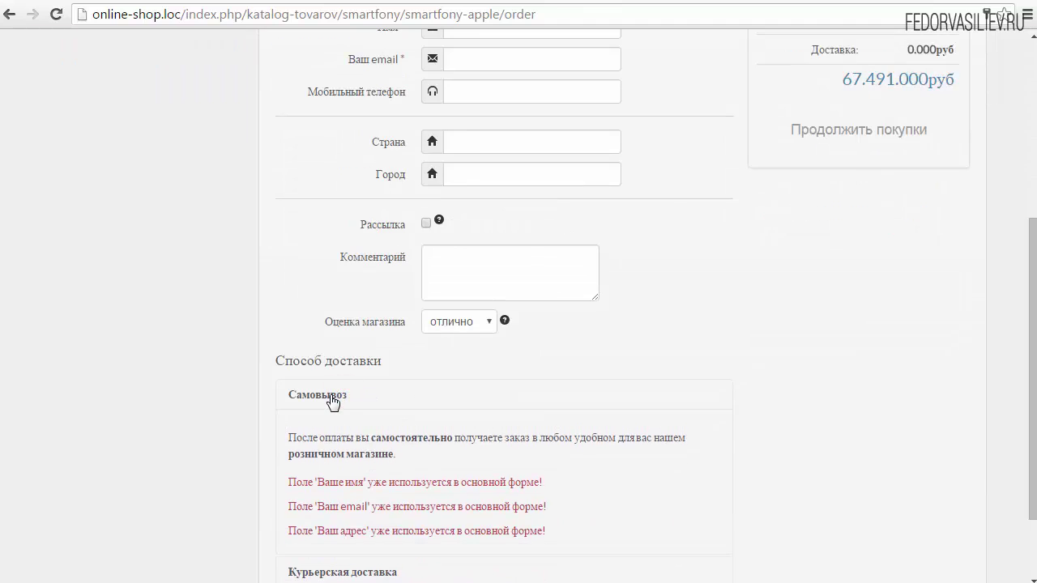
pyautogui.scroll(4, 498, 393)
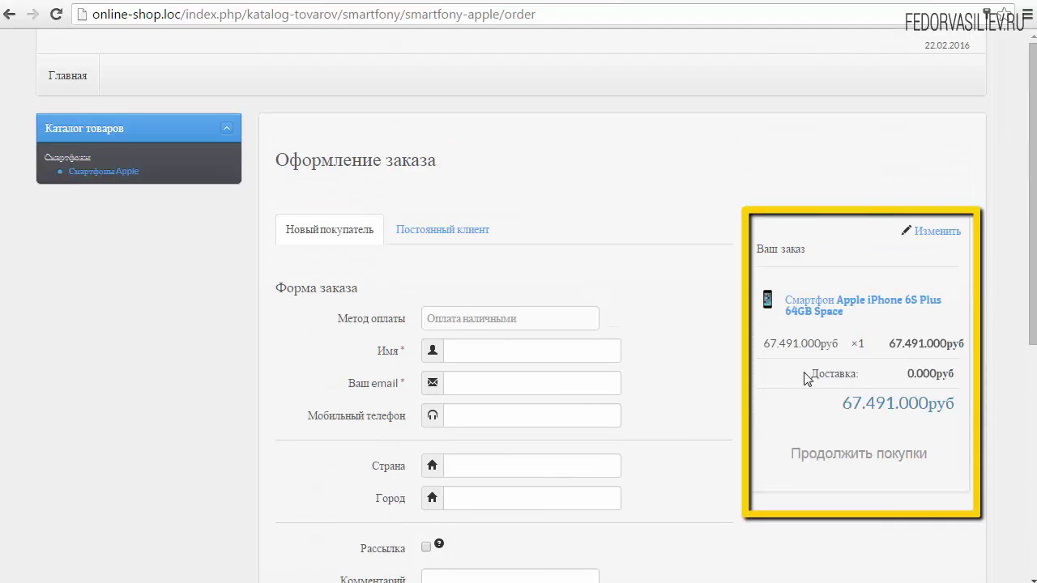
pyautogui.moveTo(806, 377); pyautogui.dragTo(931, 374)
pyautogui.click(962, 373)
pyautogui.moveTo(804, 374); pyautogui.dragTo(865, 371)
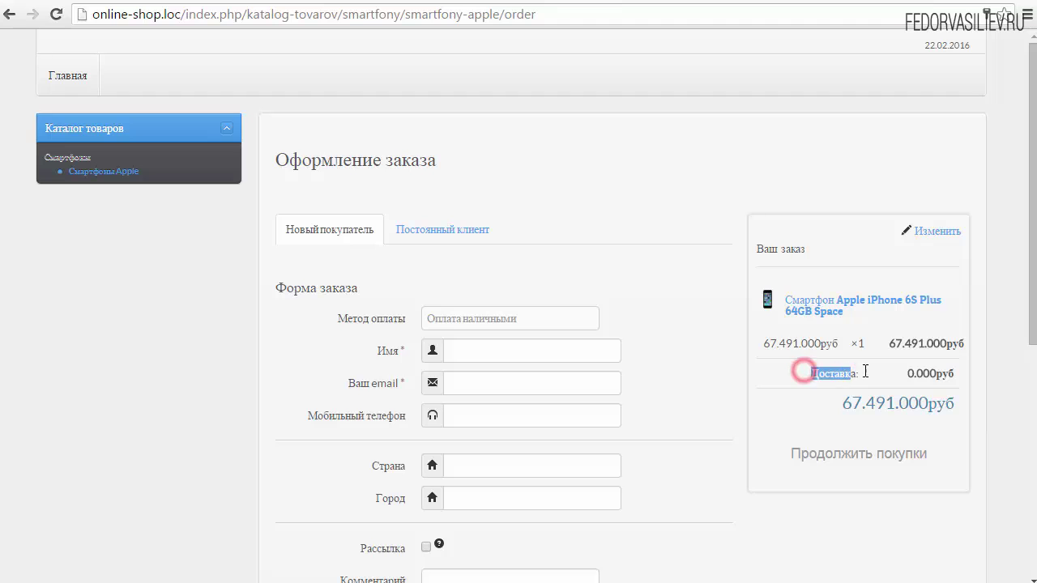
pyautogui.click(865, 374)
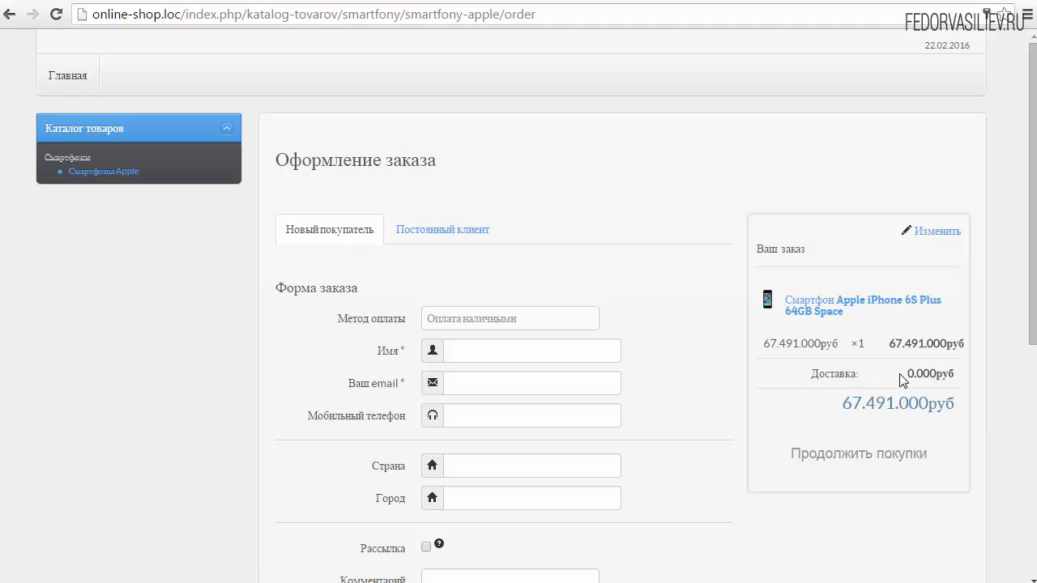
pyautogui.doubleClick(901, 375)
# Select Курьерская доставка again and check the product price, delivery cost and order total in the summary.
pyautogui.scroll(-5, 667, 351)
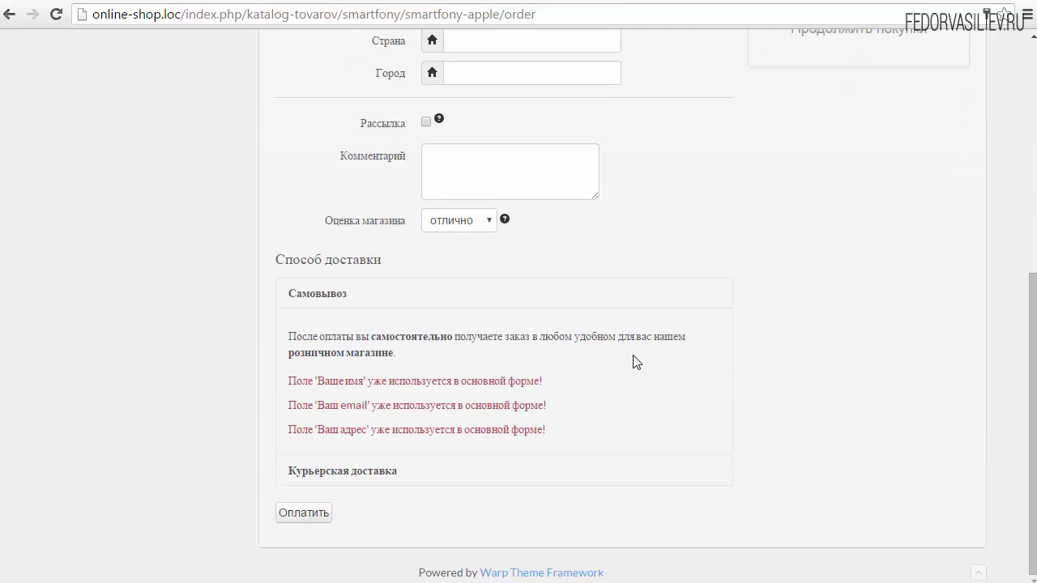
pyautogui.click(328, 470)
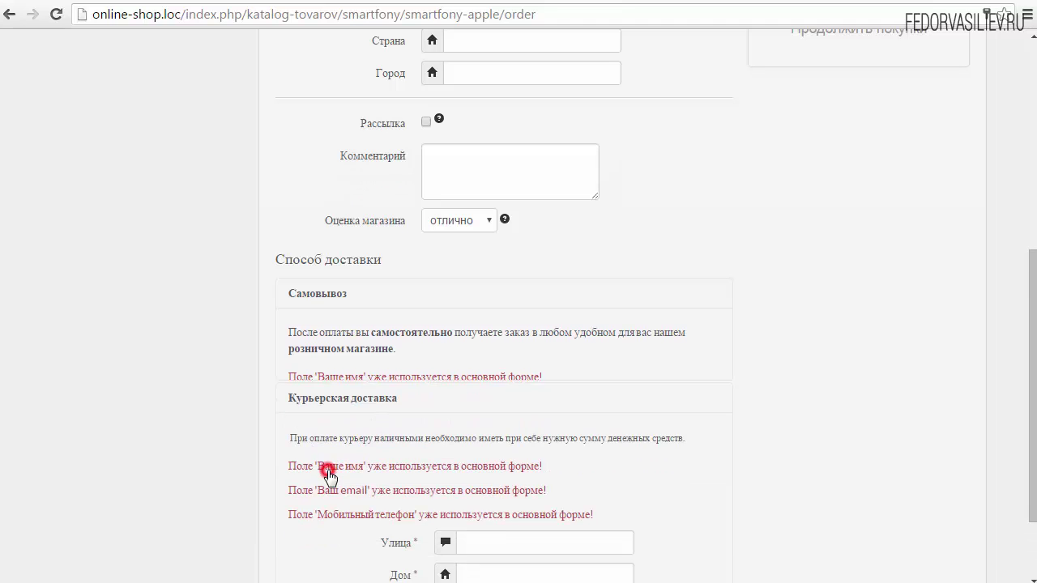
pyautogui.scroll(5, 627, 401)
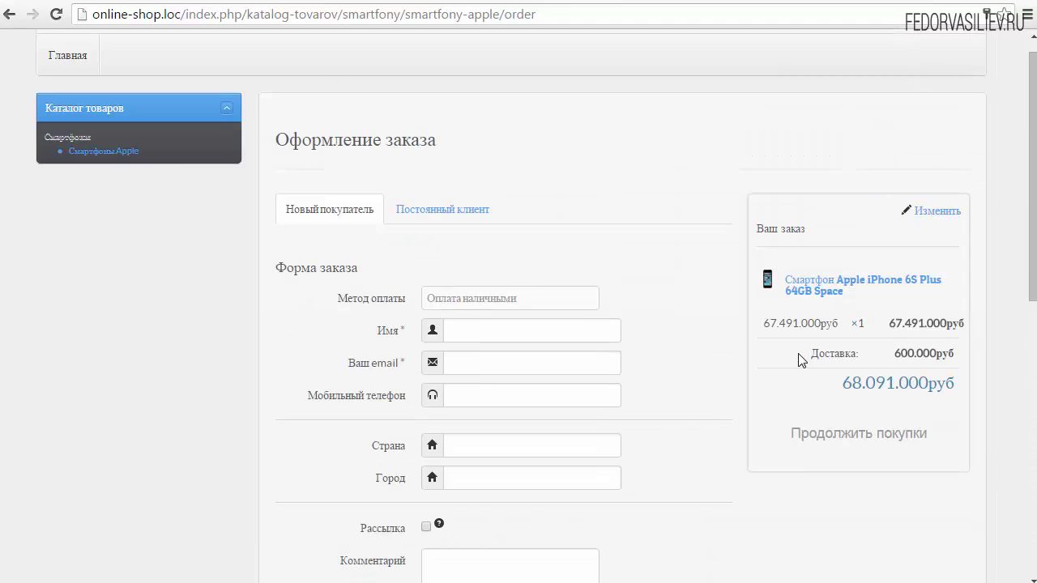
pyautogui.moveTo(801, 359); pyautogui.dragTo(932, 355)
pyautogui.moveTo(932, 355); pyautogui.dragTo(949, 355)
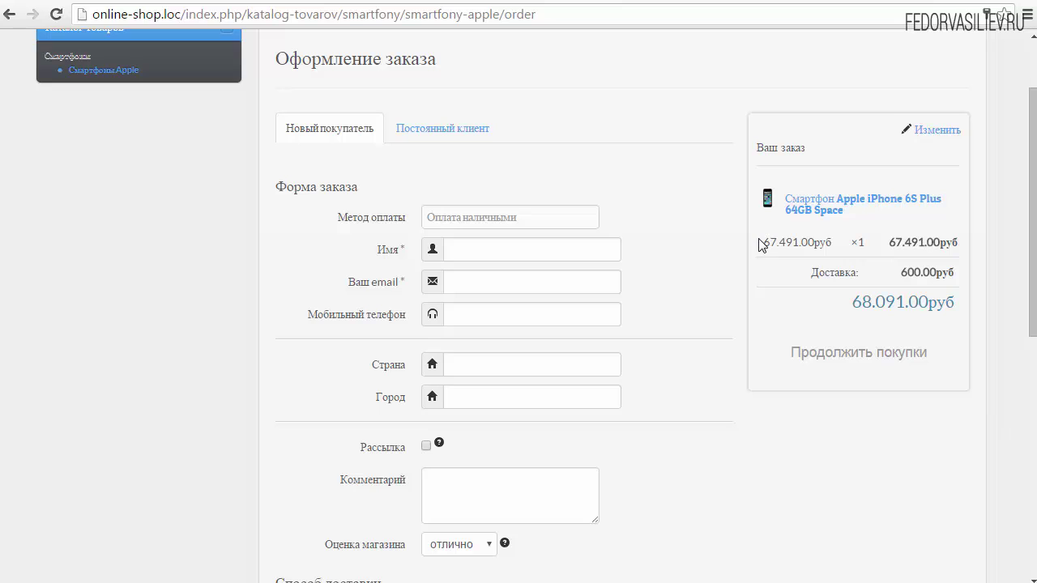
pyautogui.doubleClick(761, 243)
pyautogui.moveTo(802, 272); pyautogui.dragTo(953, 272)
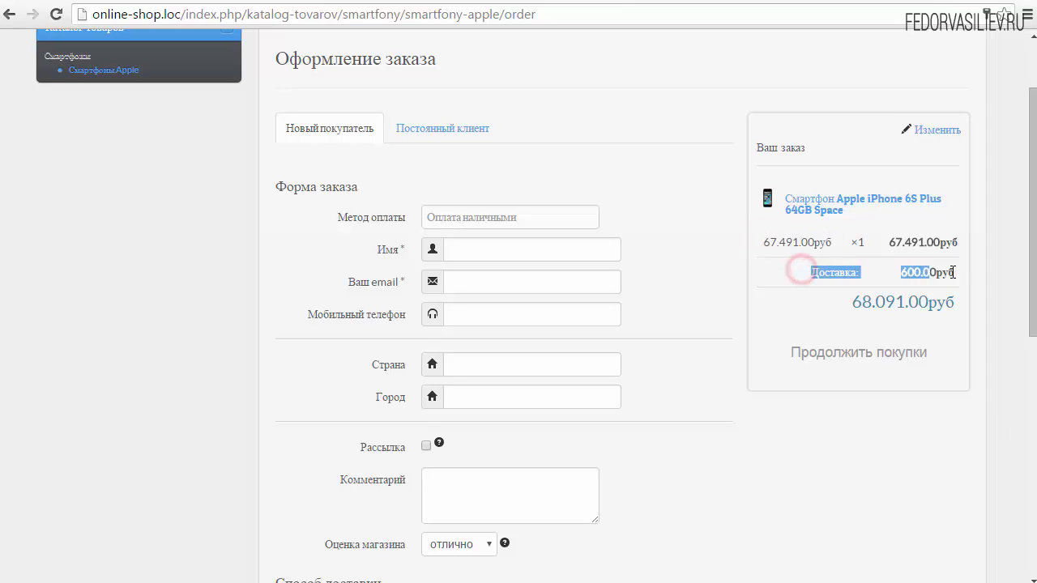
pyautogui.click(953, 273)
pyautogui.moveTo(797, 307); pyautogui.dragTo(923, 310)
pyautogui.click(827, 304)
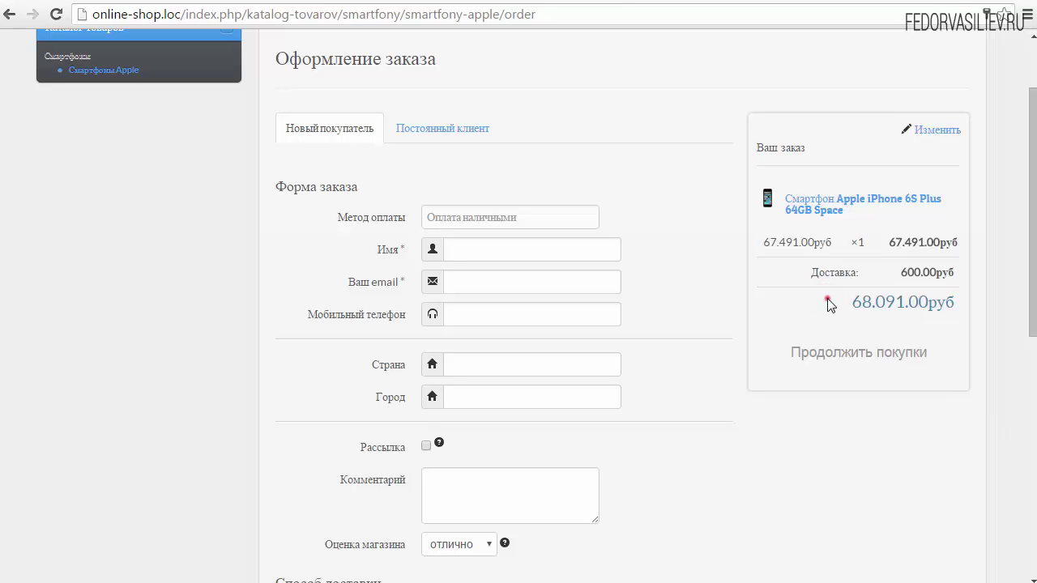
pyautogui.moveTo(825, 301); pyautogui.dragTo(812, 313)
pyautogui.click(814, 304)
# Switch to the demomagazin.loc order page and expand Почтовое отделение to examine its description and fields.
pyautogui.scroll(-7, 815, 304)
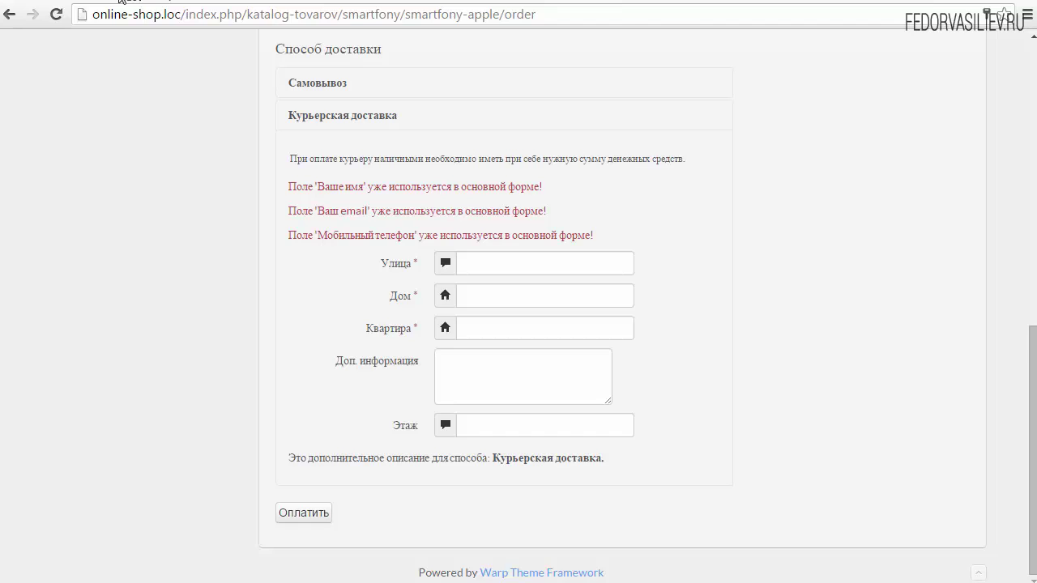
pyautogui.click(119, 0)
pyautogui.click(238, 1)
pyautogui.scroll(-5, 328, 175)
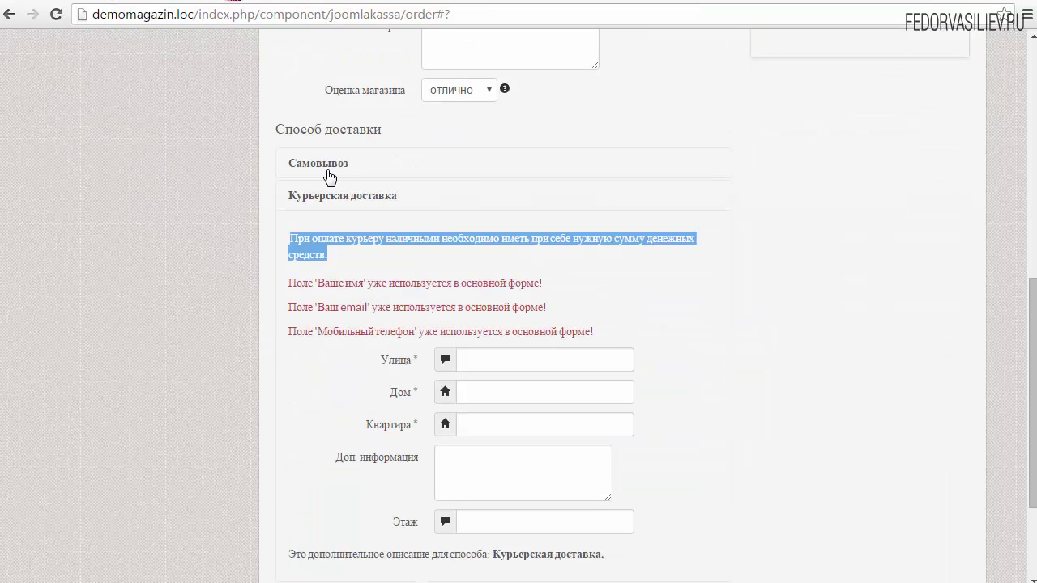
pyautogui.click(294, 438)
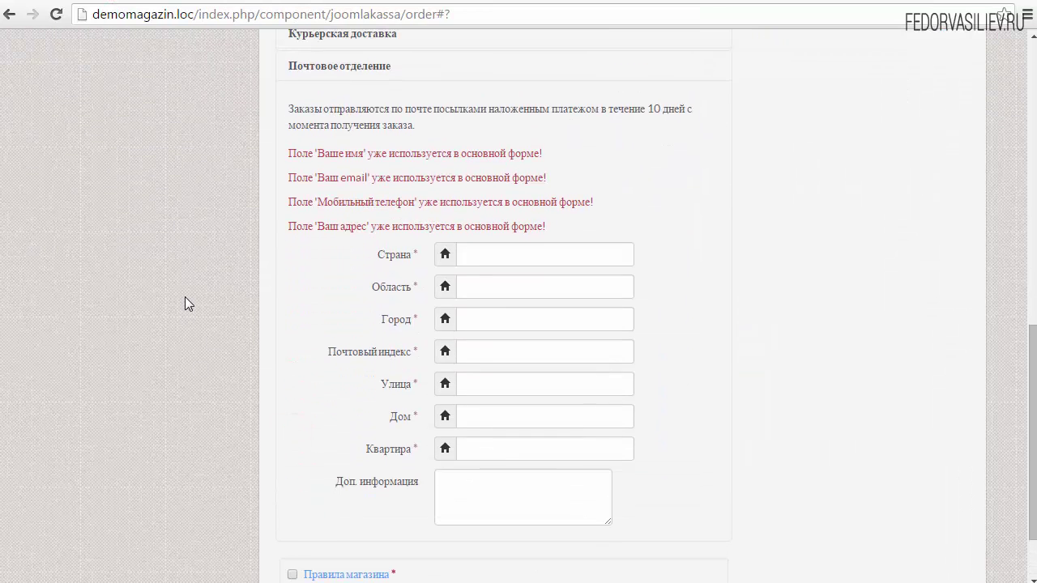
pyautogui.scroll(-2, 301, 251)
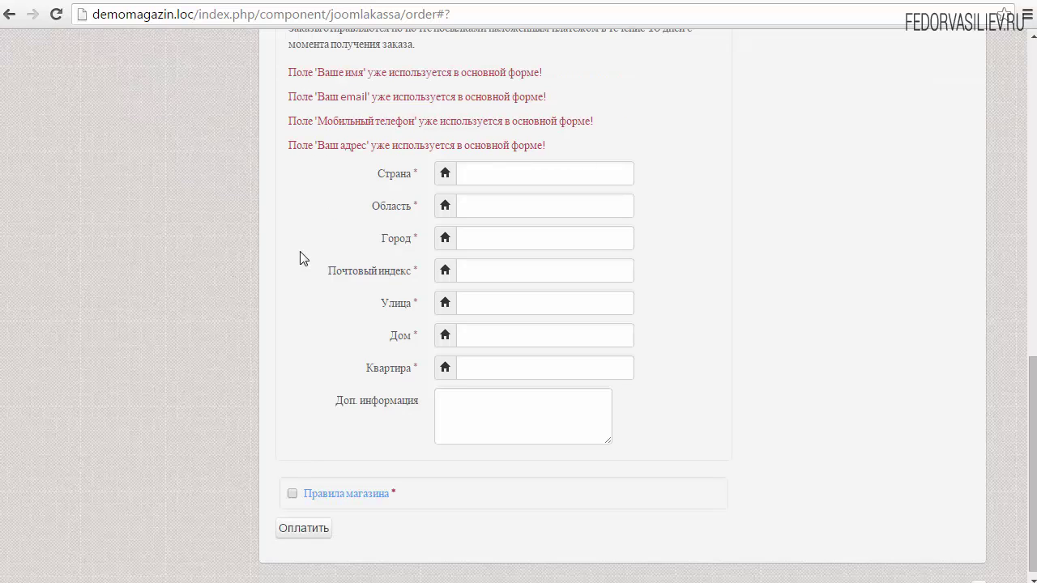
pyautogui.scroll(4, 299, 257)
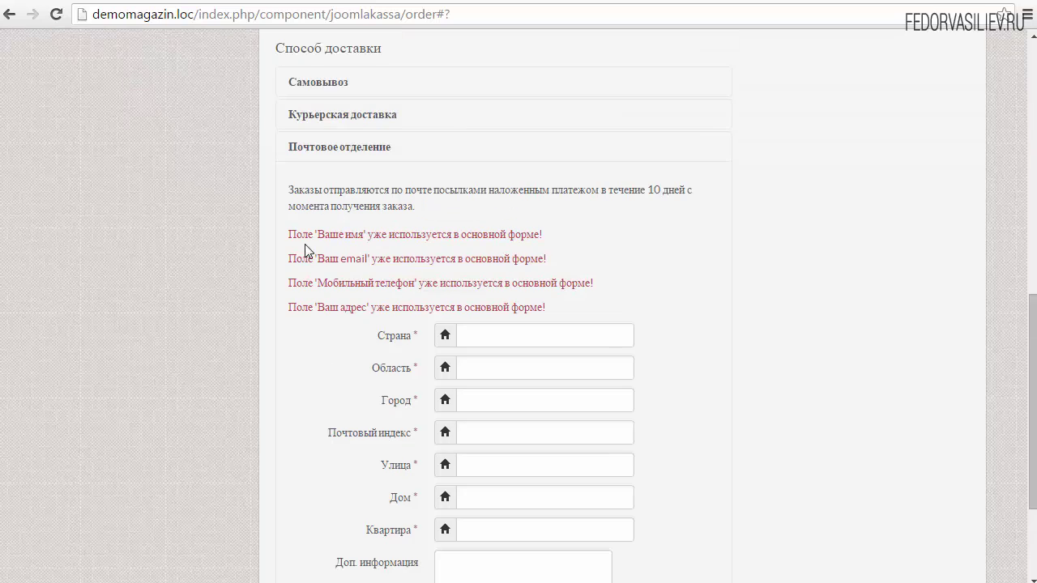
pyautogui.moveTo(407, 148); pyautogui.dragTo(350, 153)
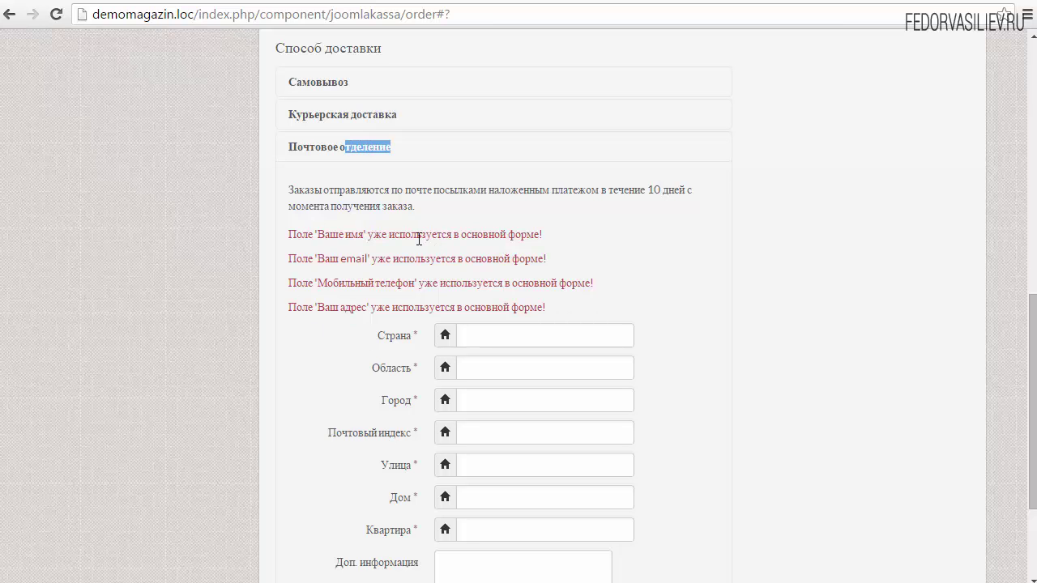
pyautogui.scroll(-2, 443, 244)
pyautogui.scroll(-2, 511, 247)
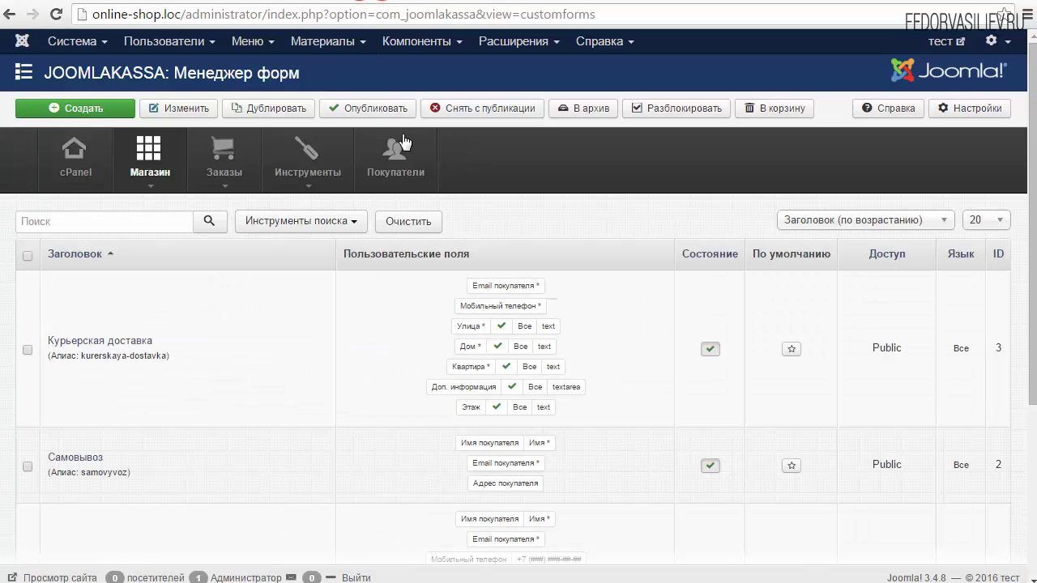
pyautogui.click(36, 108)
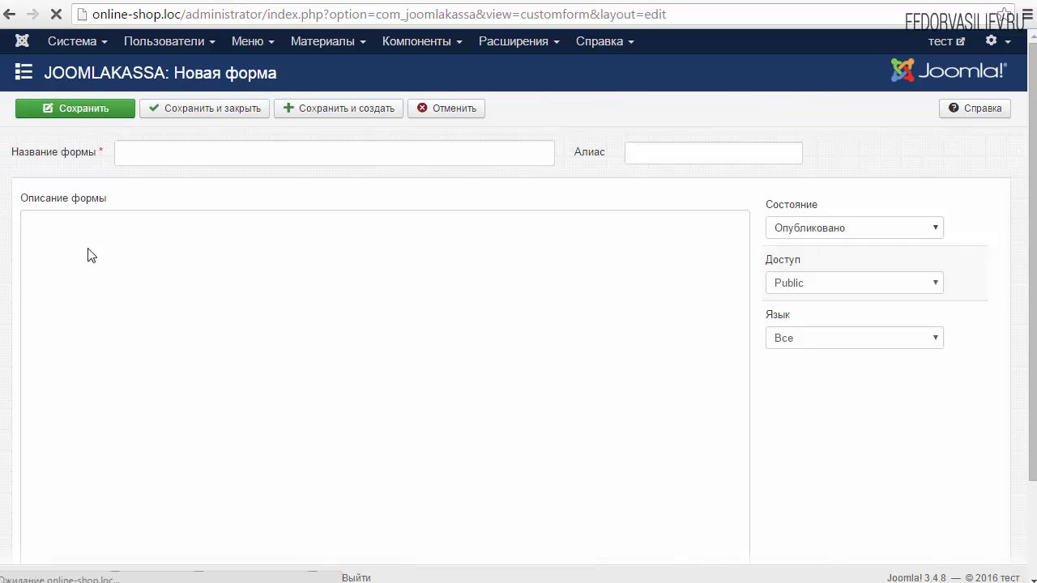
pyautogui.click(325, 196)
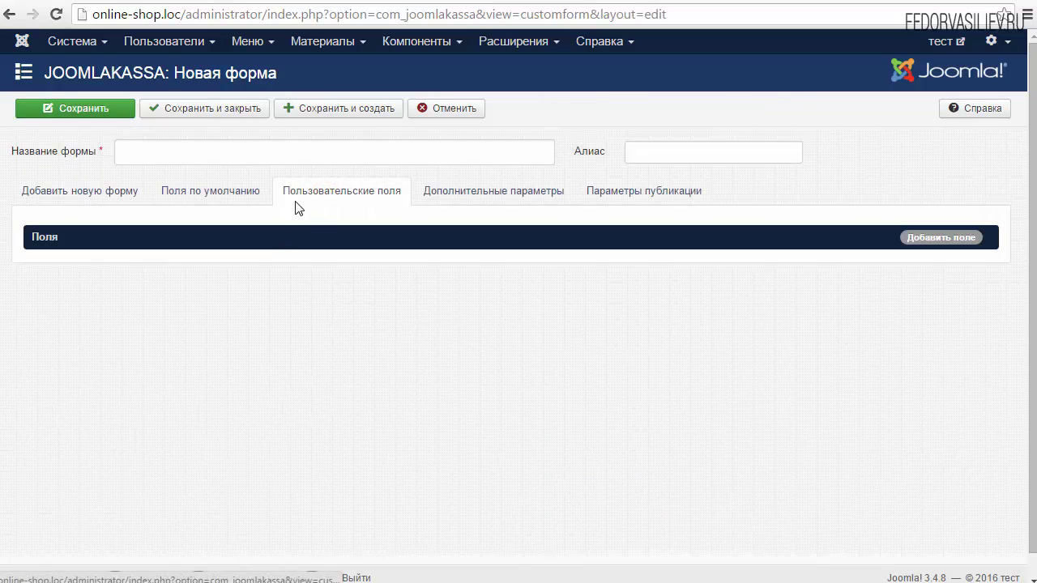
pyautogui.click(360, 237)
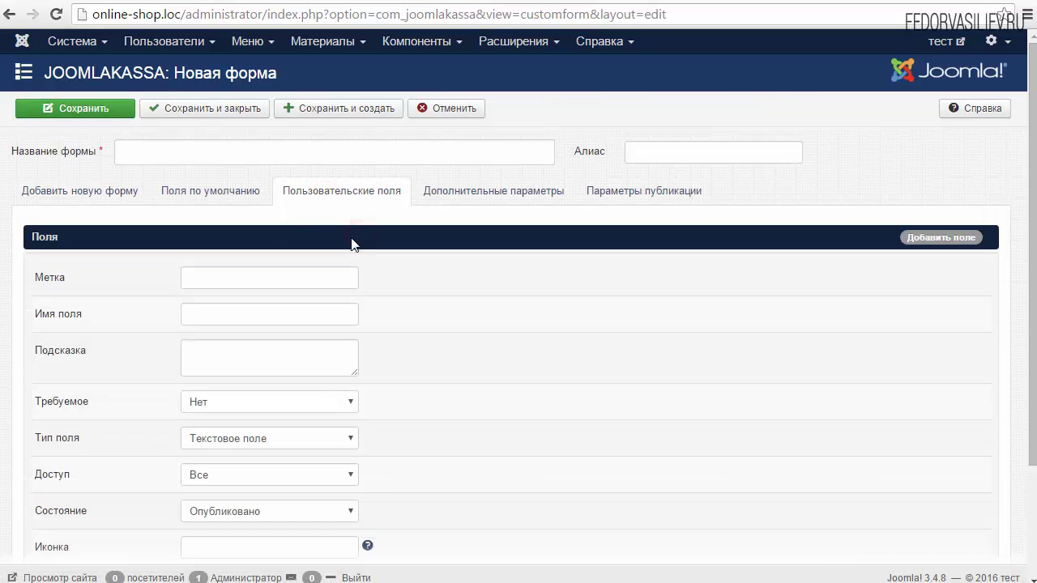
pyautogui.scroll(-2, 352, 240)
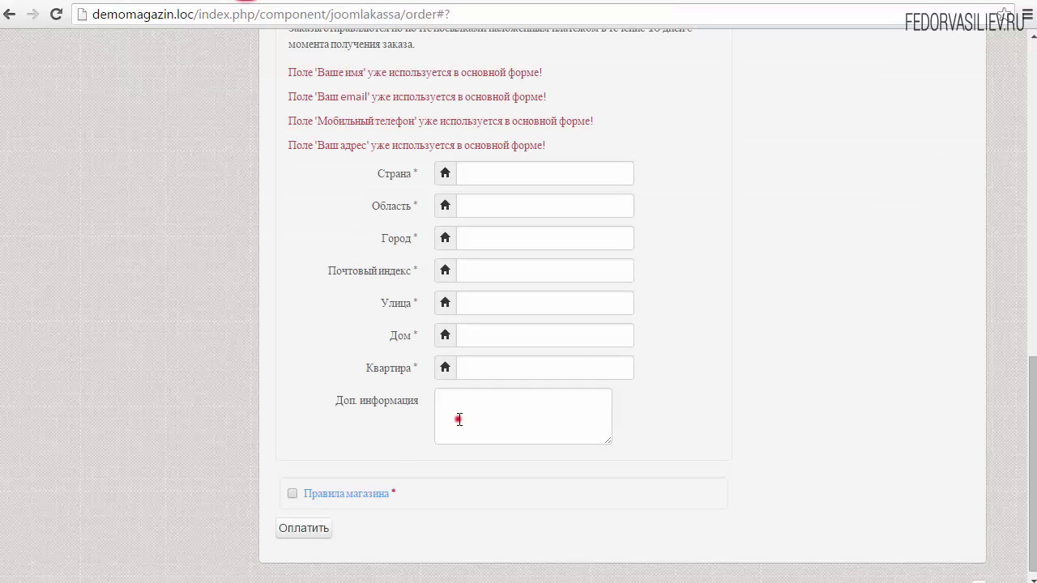
# Review the required address fields of Почтовое отделение and the Правила магазина entry on the demomagazin.loc order page.
pyautogui.click(458, 419)
pyautogui.scroll(1, 532, 362)
pyautogui.scroll(1, 322, 211)
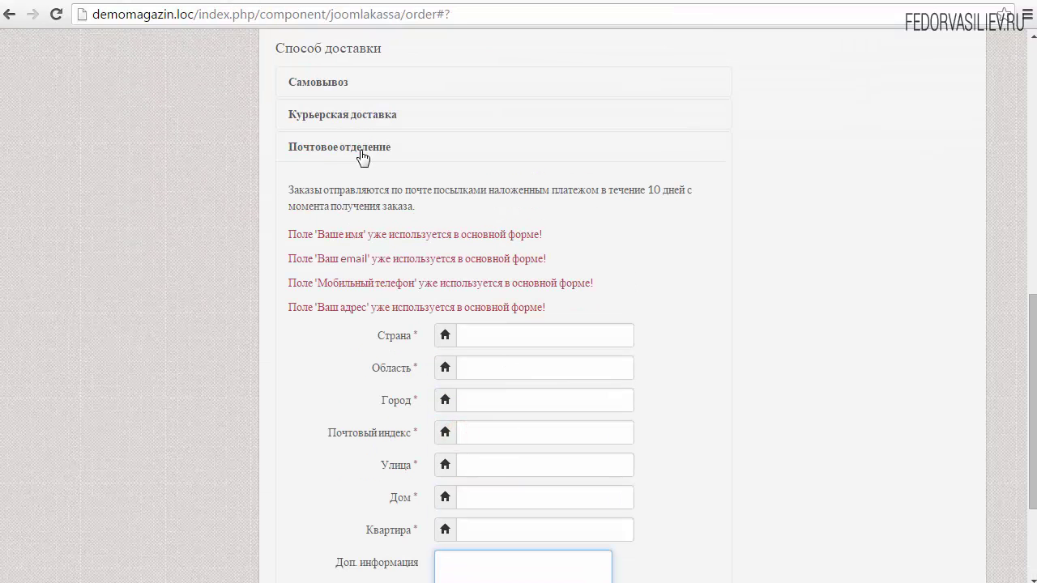
pyautogui.moveTo(392, 146); pyautogui.dragTo(340, 147)
pyautogui.click(320, 190)
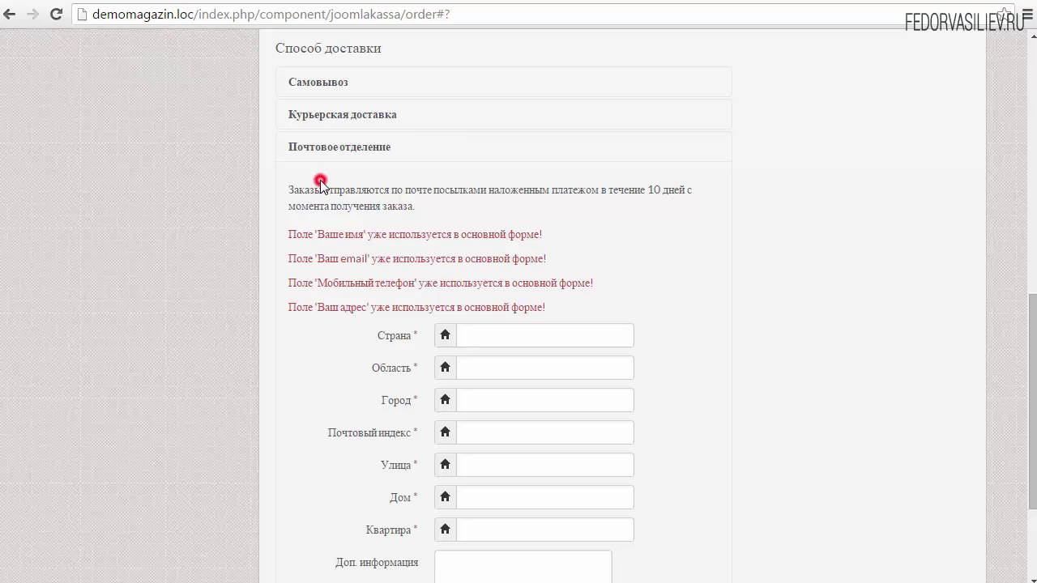
pyautogui.scroll(-2, 318, 185)
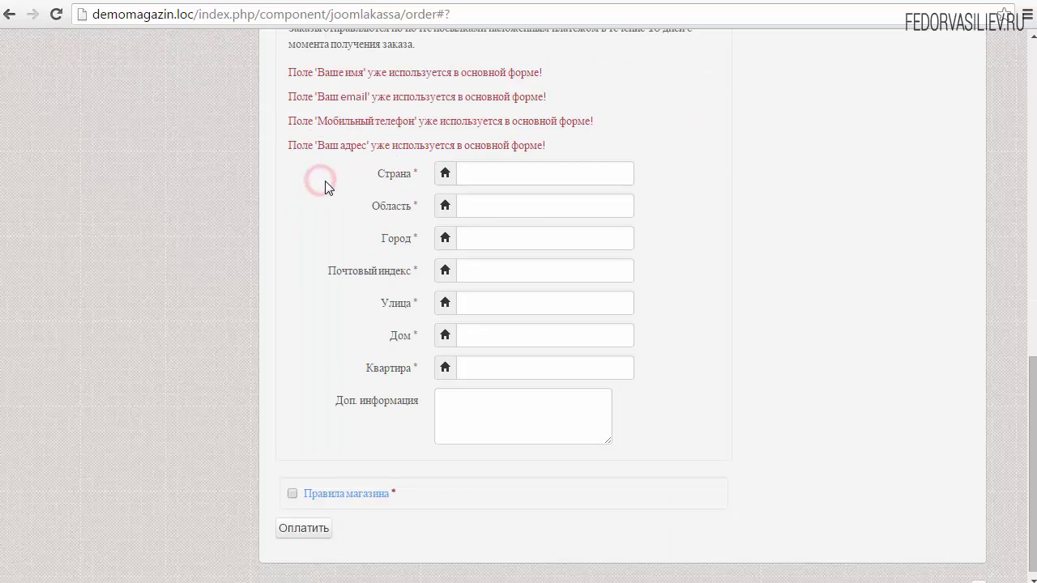
pyautogui.click(473, 172)
pyautogui.click(478, 206)
pyautogui.click(486, 238)
pyautogui.click(494, 299)
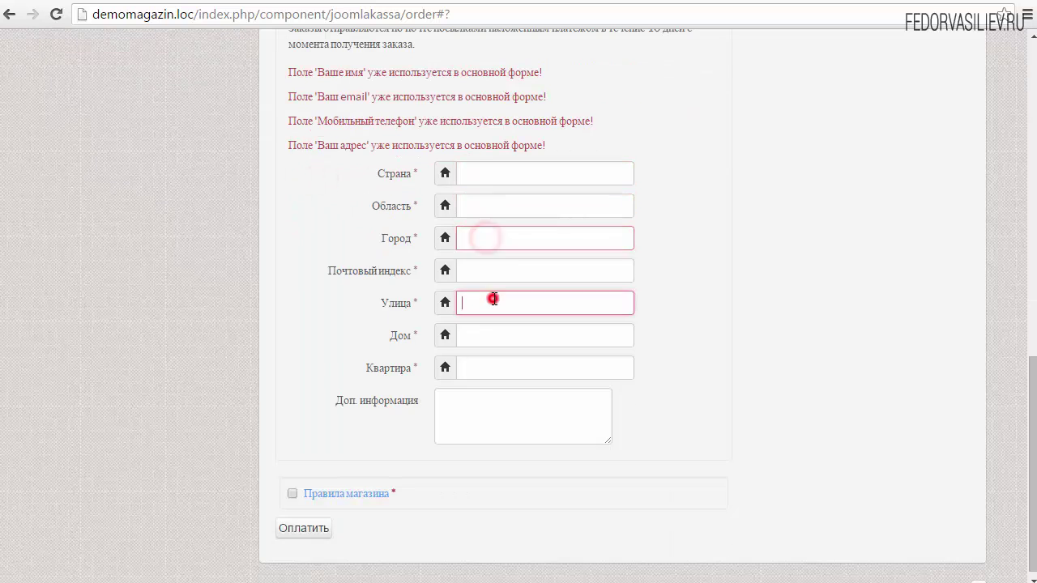
pyautogui.scroll(-1, 488, 267)
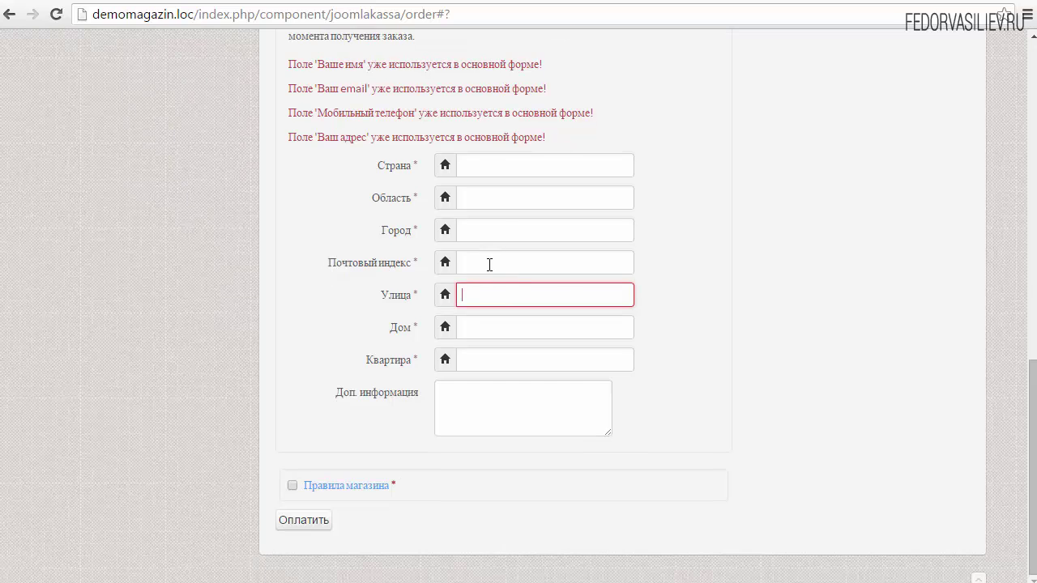
pyautogui.click(332, 487)
pyautogui.scroll(-1, 296, 340)
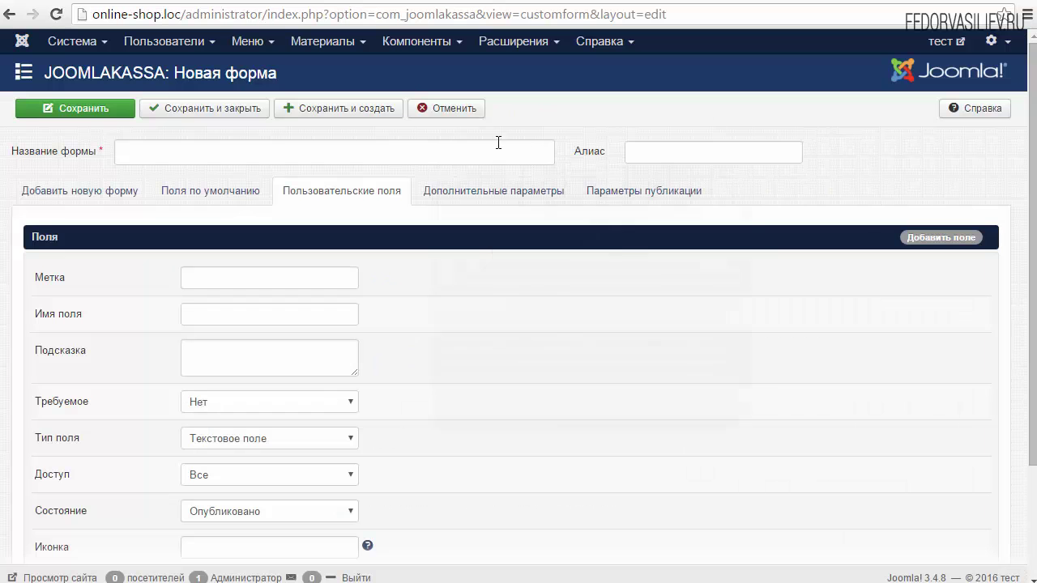
# Discard the unsaved new form and open the JoomlaKassa control panel.
pyautogui.click(457, 110)
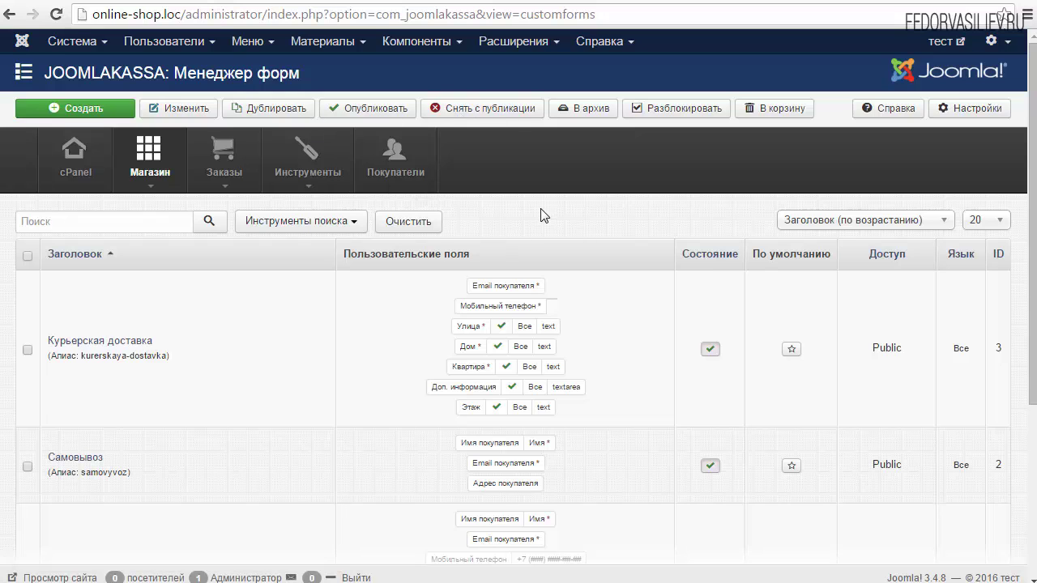
pyautogui.click(92, 168)
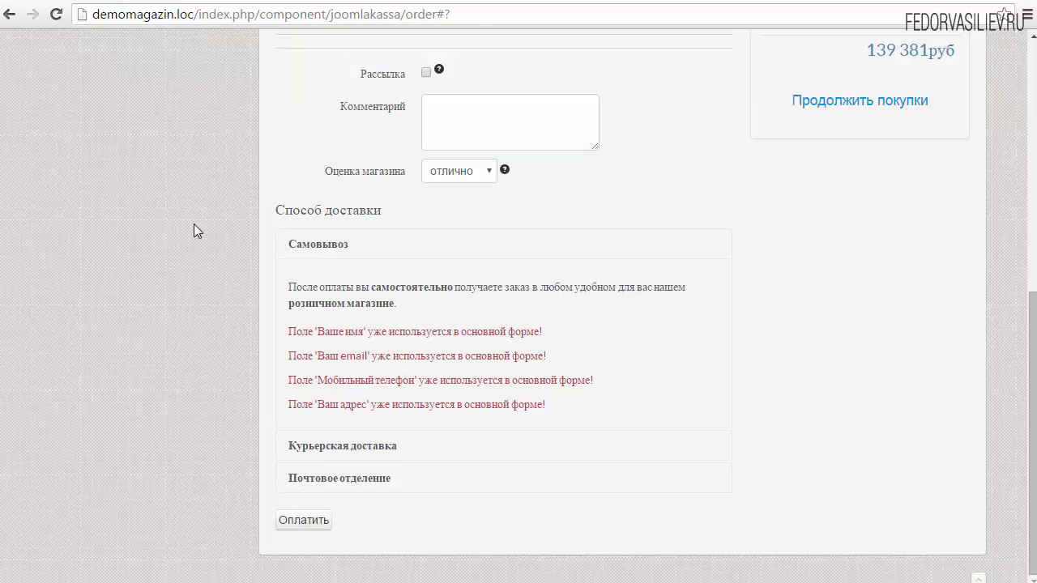
# Create a new JoomlaKassa content item on online-shop.loc and title it Правила магазина.
pyautogui.scroll(3, 466, 233)
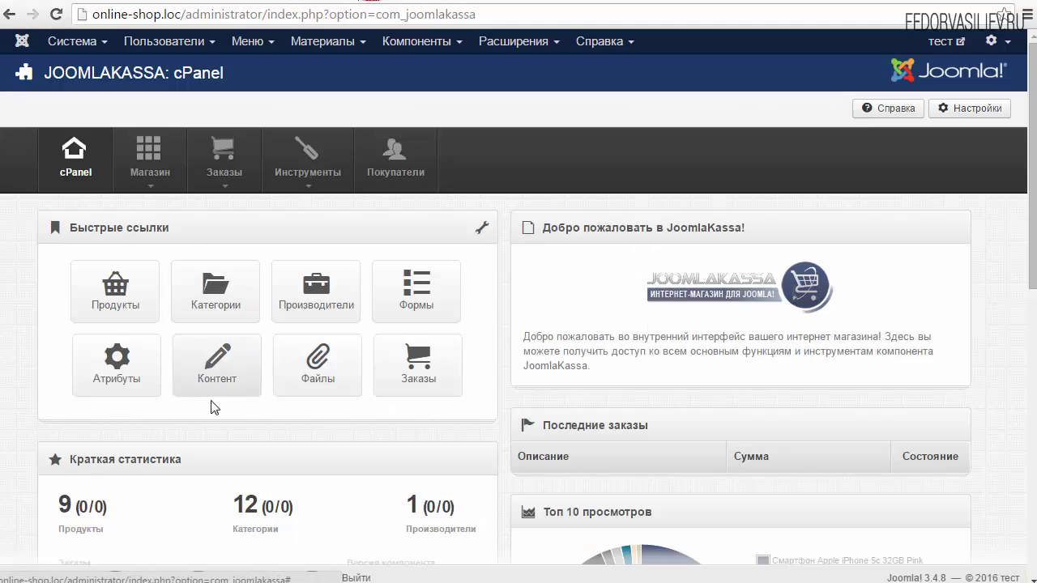
pyautogui.click(214, 365)
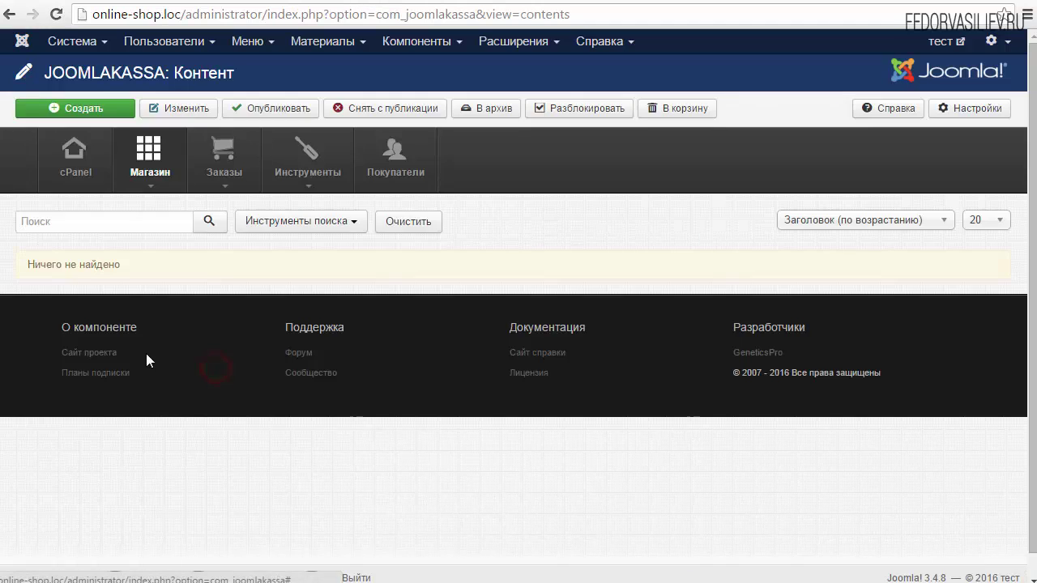
pyautogui.click(99, 106)
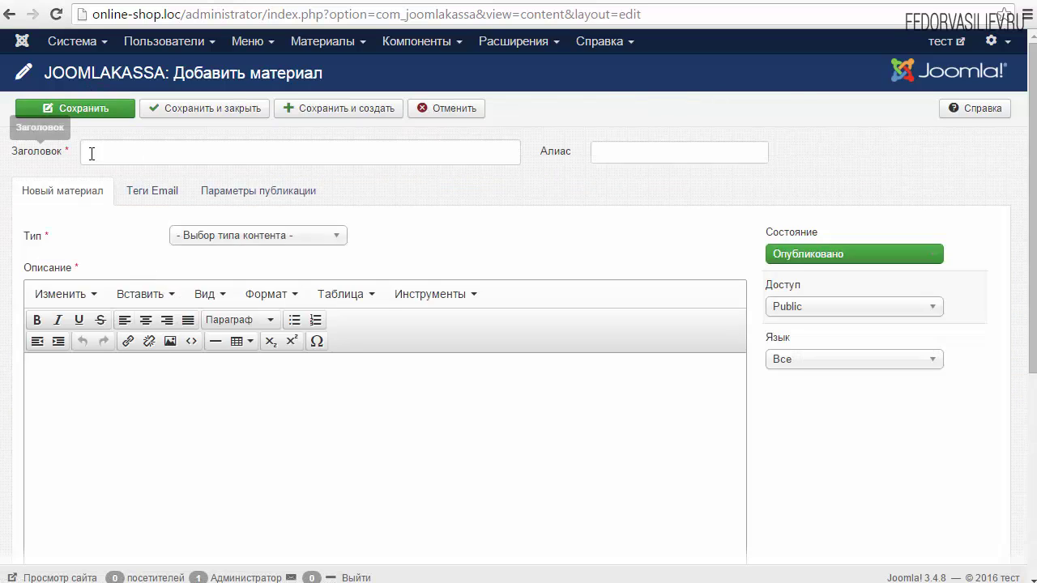
pyautogui.rightClick(126, 152)
pyautogui.click(161, 256)
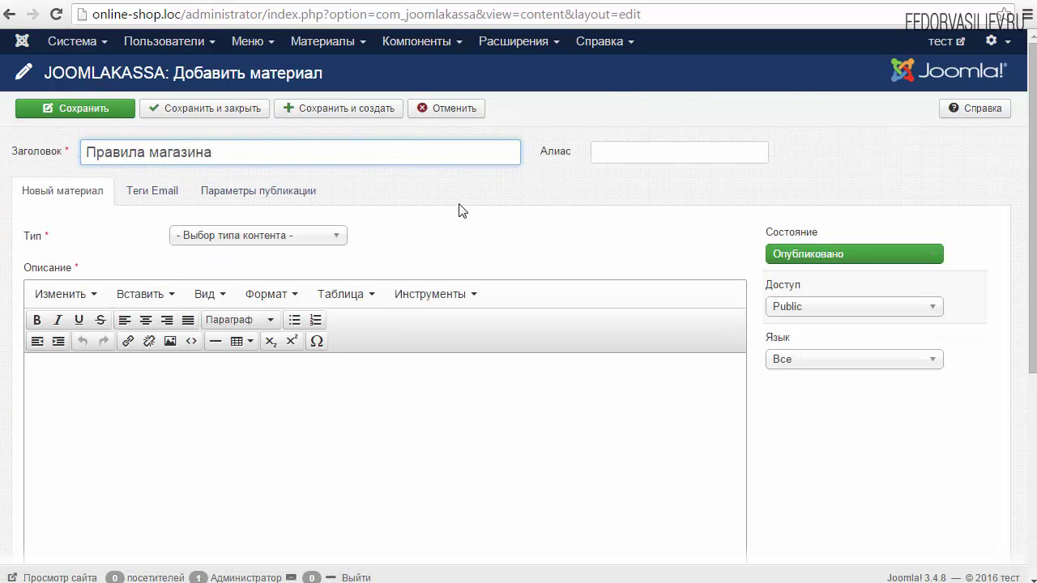
# Fill the item's description with the disclaimer beginning «Мы не несём ответственности за какие-либо прямые или косвенные последствия какого-либо использования».
pyautogui.scroll(-2, 722, 373)
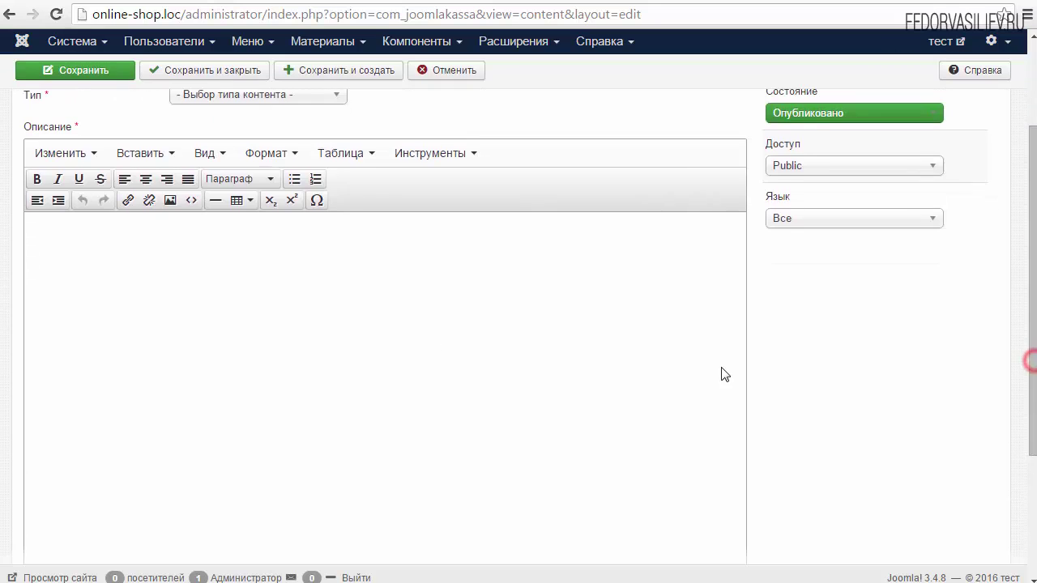
pyautogui.click(180, 259)
pyautogui.write('Мы не несём ответственности за какие-либо прямые или косвенные последствия какого-либо использования или невозможности использования данного сайта и/или ущерб, причиненный пользователю и/или третьим сторонам в результате какого-либо его использования или неиспользования или отдельных его частей, в том числе из-за возможных ошибок или сбоев в его работе или трате денежных средств.')
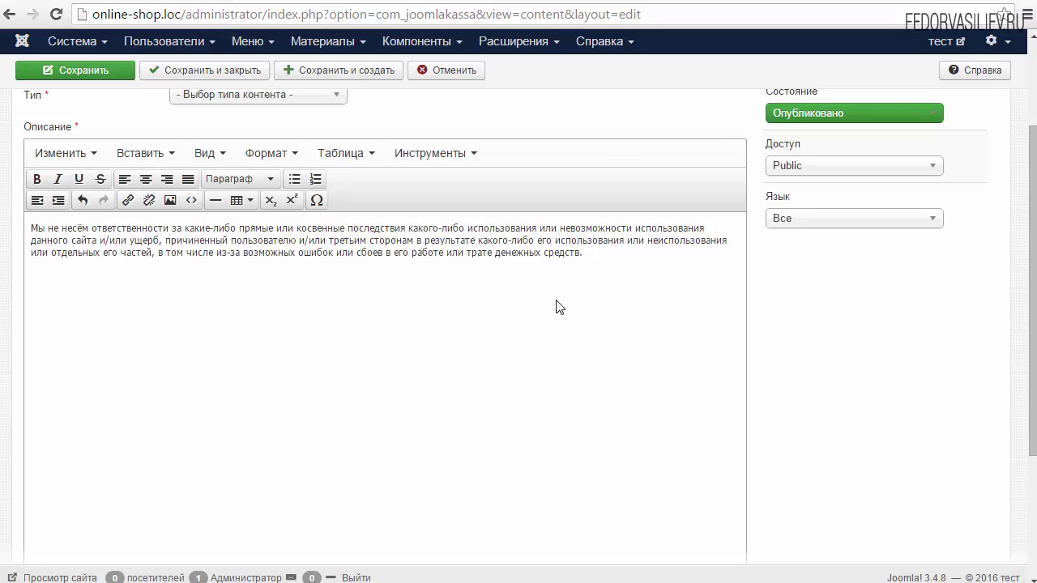
# Set the item's content type to Правила магазина, then save and close it.
pyautogui.scroll(2, 761, 333)
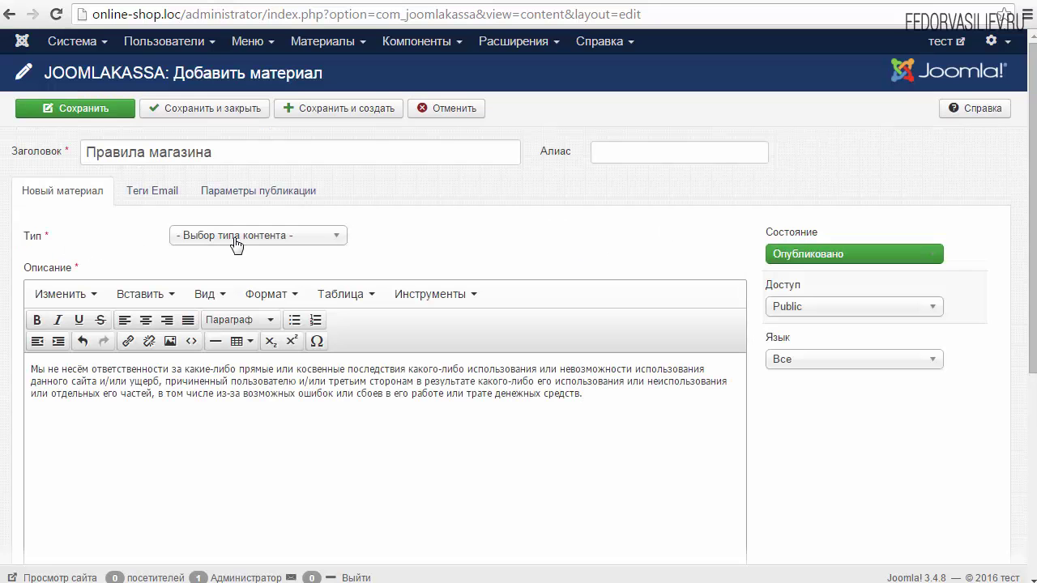
pyautogui.click(336, 236)
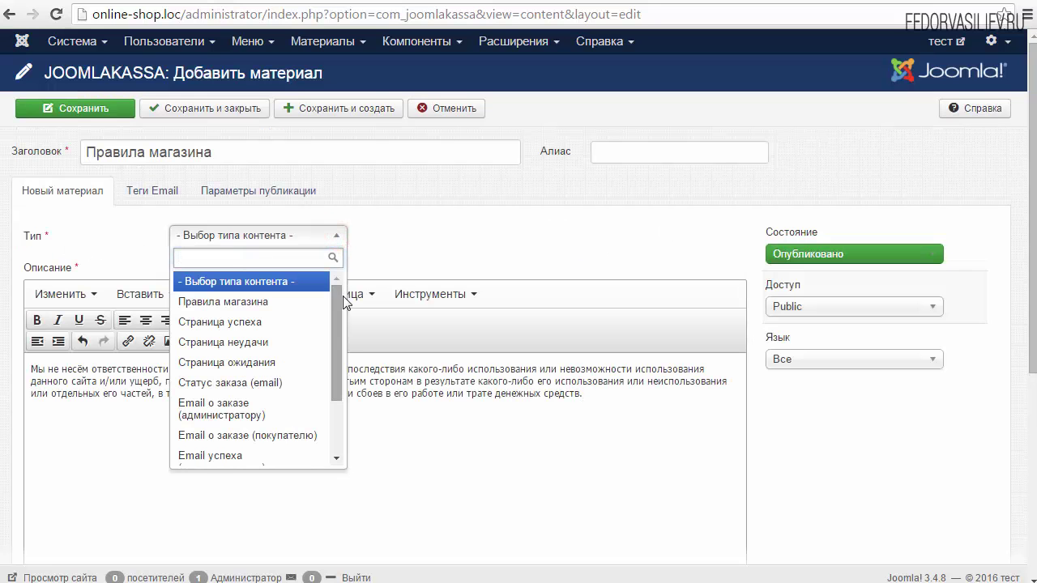
pyautogui.moveTo(336, 296)
pyautogui.mouseDown()
pyautogui.moveTo(330, 348)
pyautogui.moveTo(337, 295)
pyautogui.mouseUp()
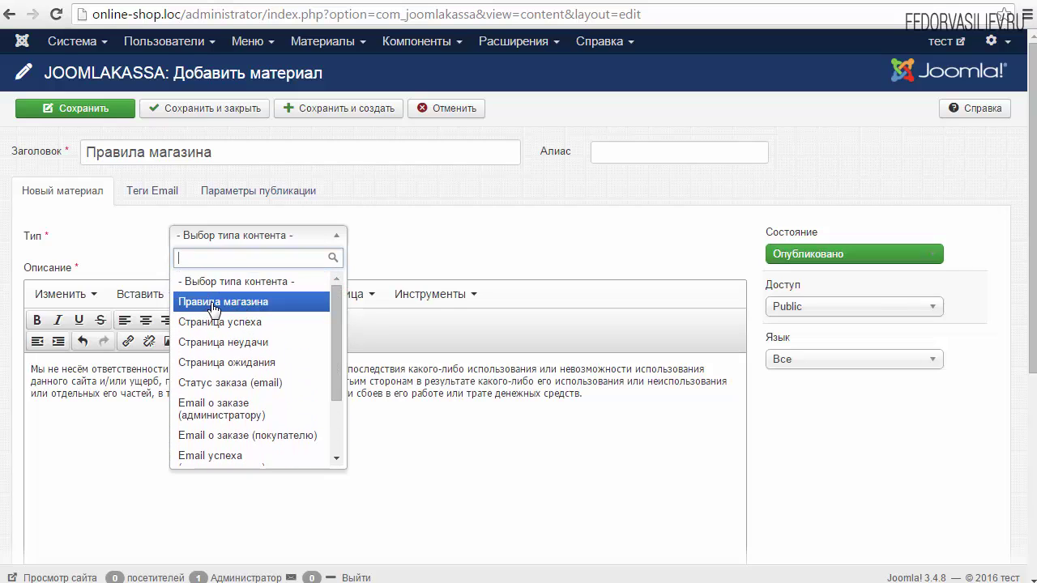
pyautogui.click(213, 304)
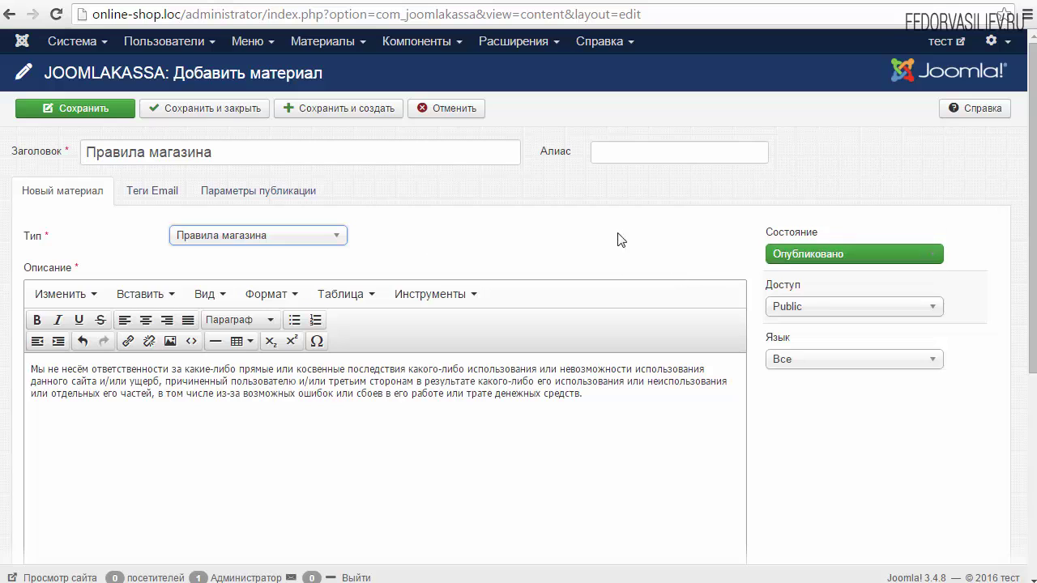
pyautogui.click(217, 109)
# Switch to the online-shop.loc order page, reload it and expand the Правила магазина entry below the delivery methods.
pyautogui.hotkey('ctrl', 'Tab')
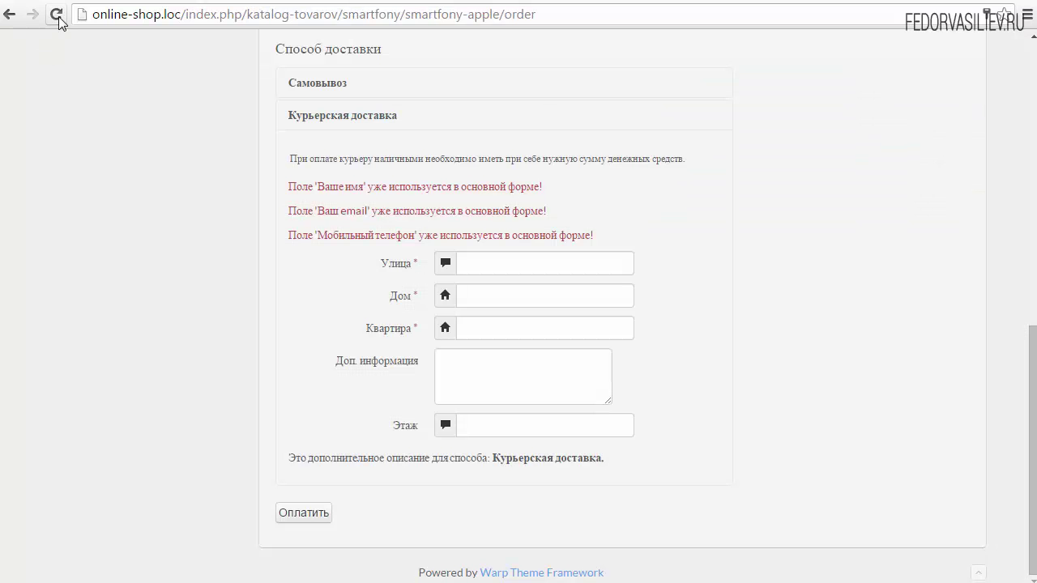
pyautogui.press('F5')
pyautogui.scroll(-1, 113, 324)
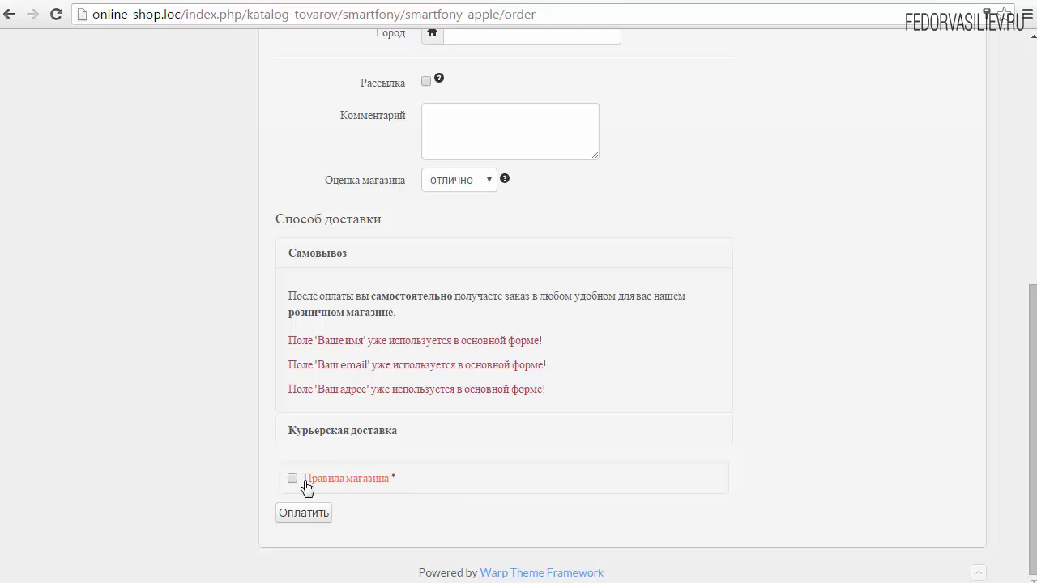
pyautogui.click(341, 480)
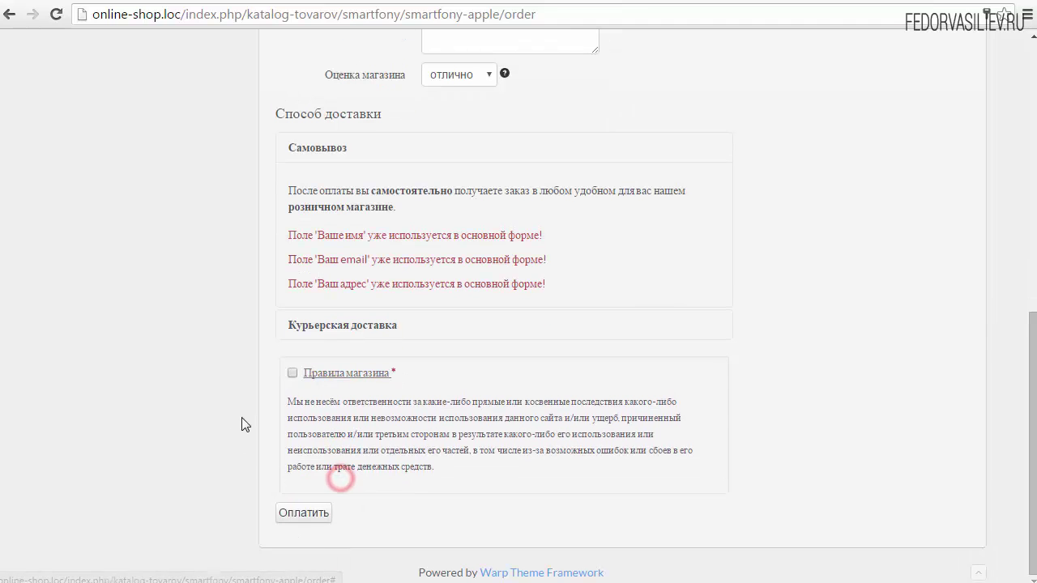
# Test the Правила магазина consent by ticking it, and review the rules text and the order form.
pyautogui.click(292, 374)
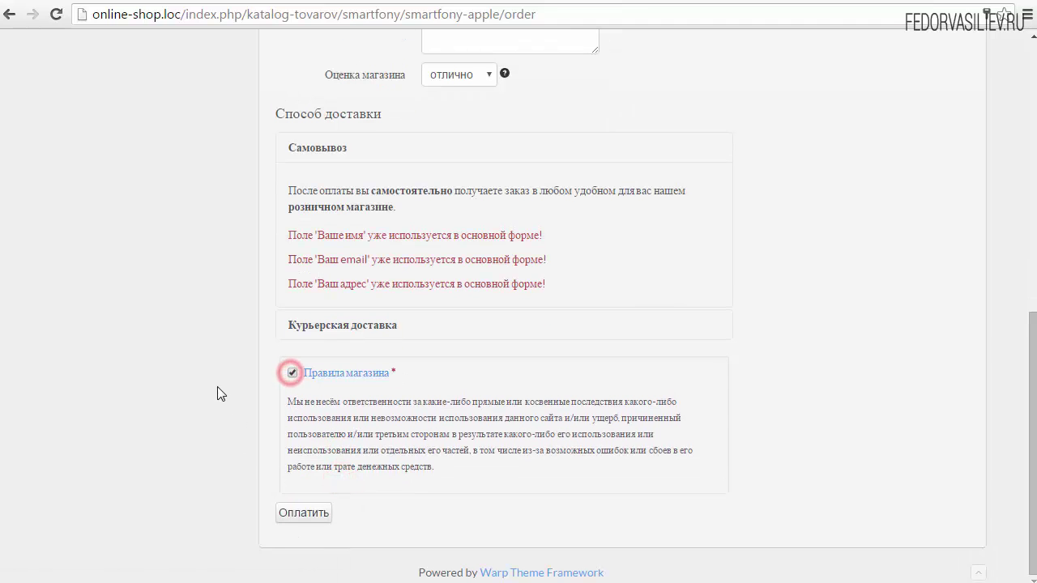
pyautogui.tripleClick(445, 472)
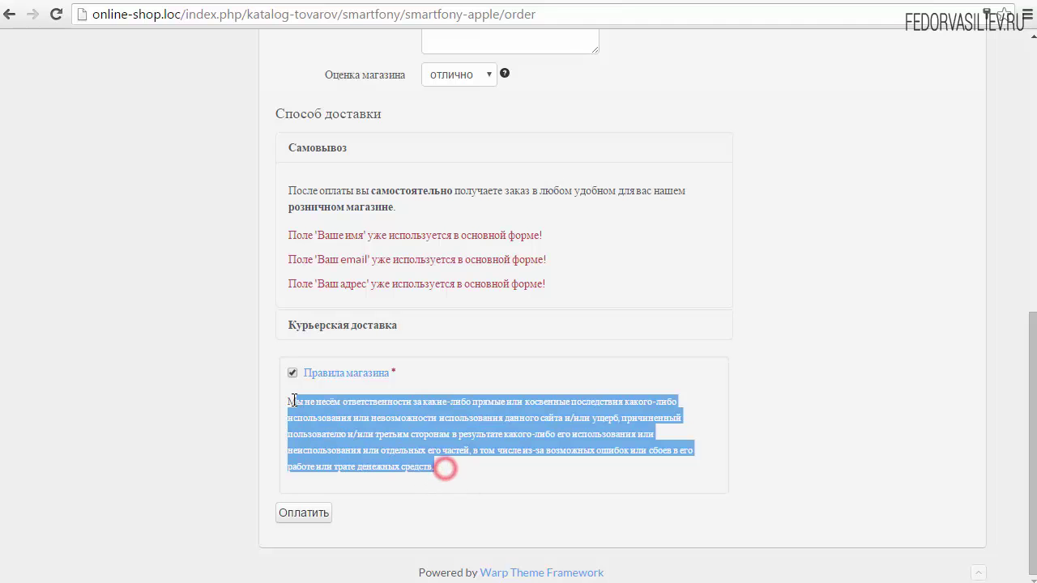
pyautogui.click(296, 400)
pyautogui.scroll(7, 469, 402)
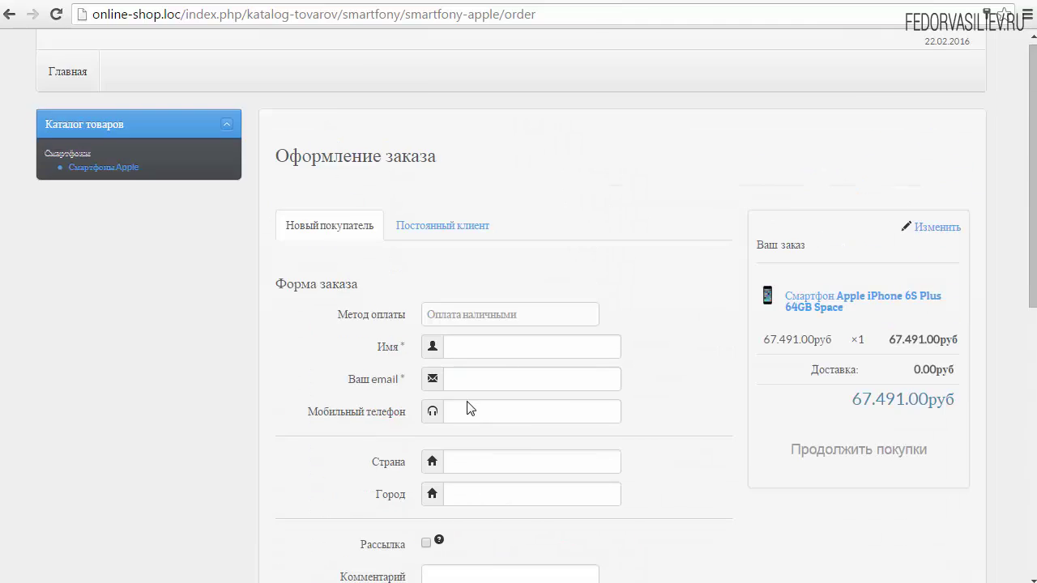